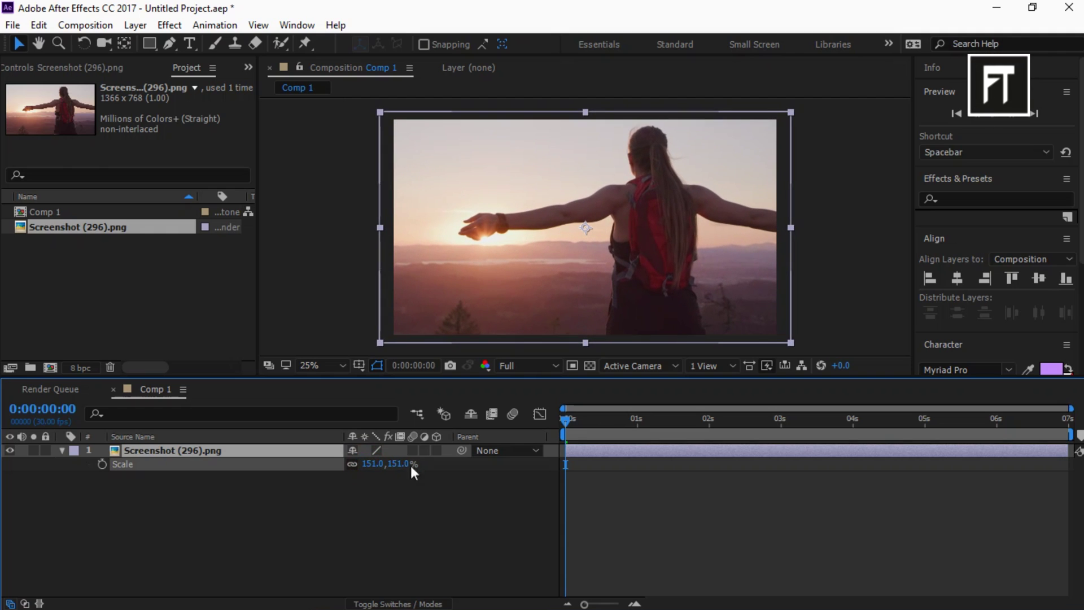
# Step: Pre-compose the Screenshot (296).png layer into a new composition named "pic", leaving all attributes in Comp 1
pyautogui.click(375, 519)
pyautogui.click(63, 450)
pyautogui.click(161, 526)
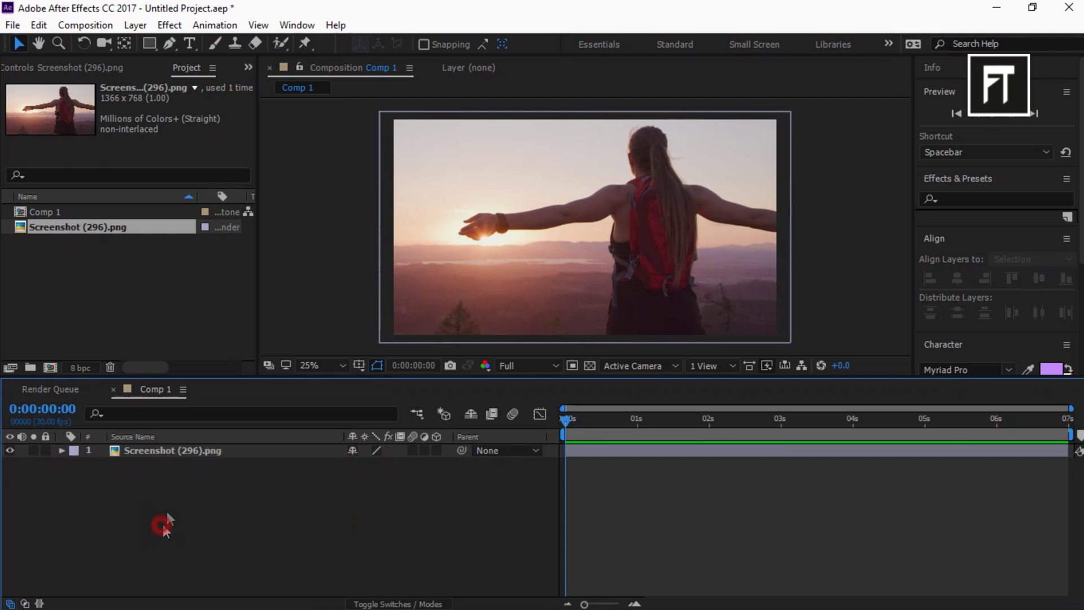
pyautogui.rightClick(184, 458)
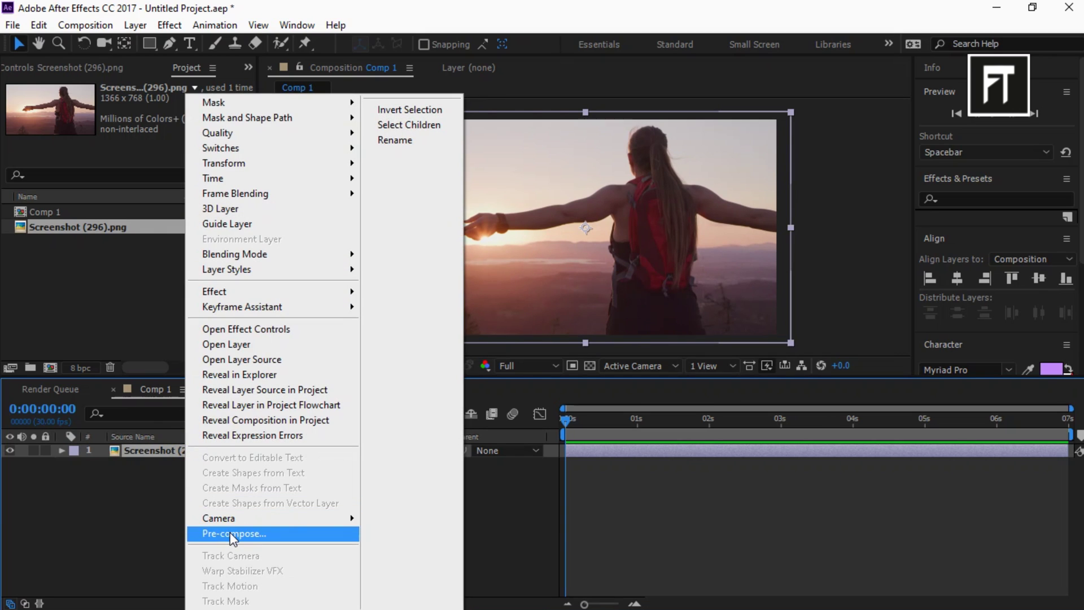
pyautogui.click(230, 534)
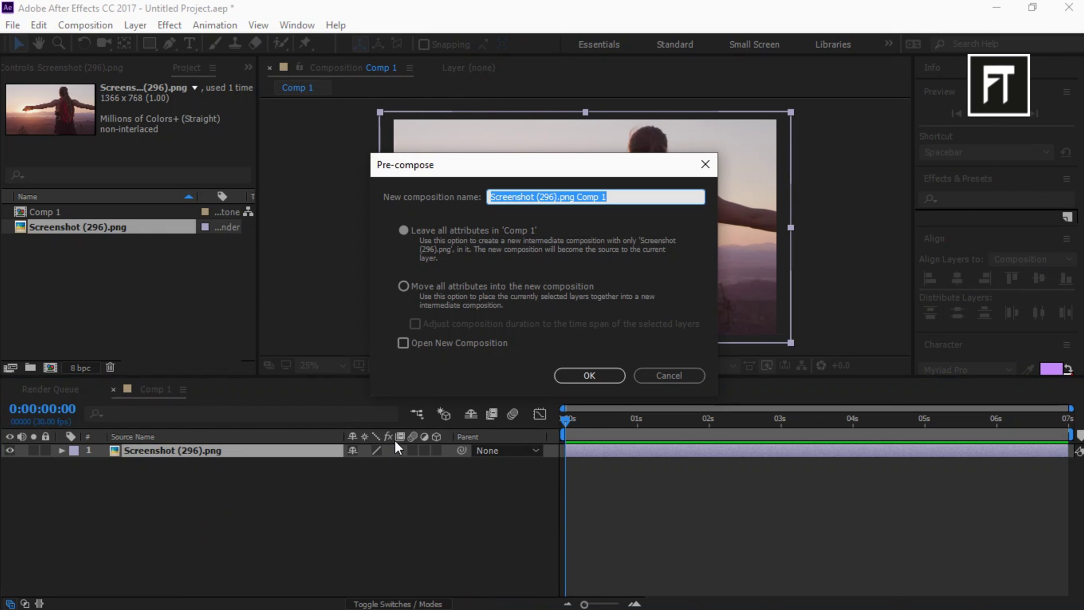
pyautogui.write('pic')
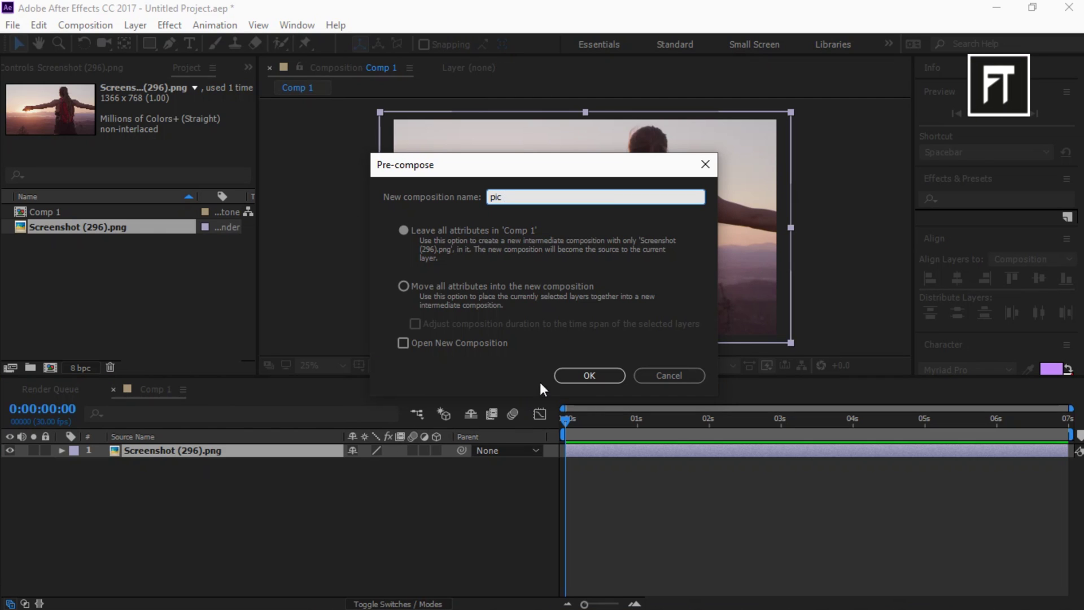
pyautogui.click(573, 378)
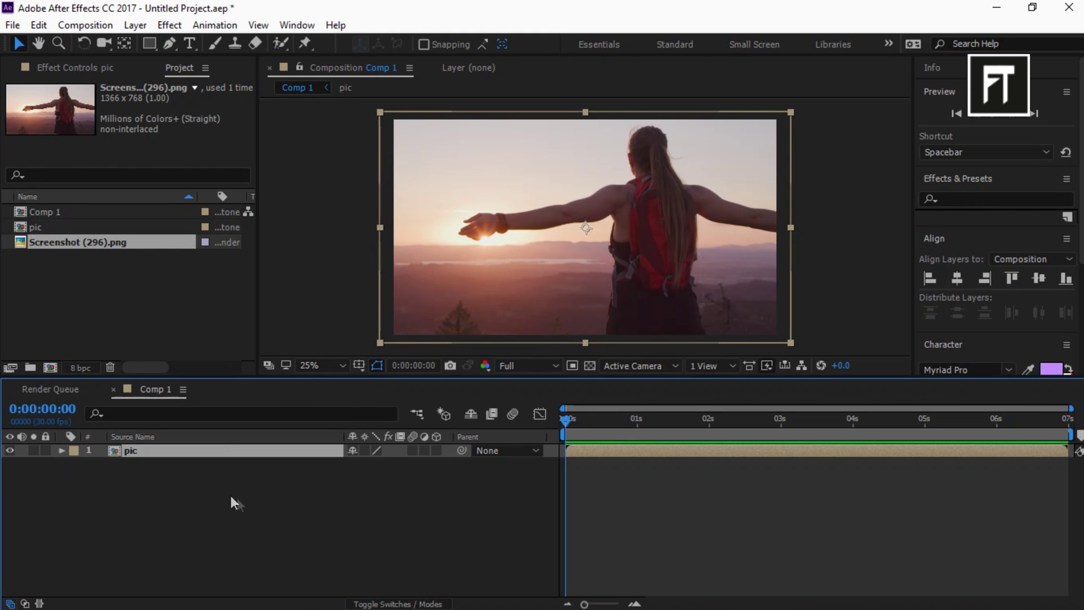
# Step: Show the proportional grid and draw six stacked full-width rectangular masks on the pic layer, one per grid row
pyautogui.click(200, 453)
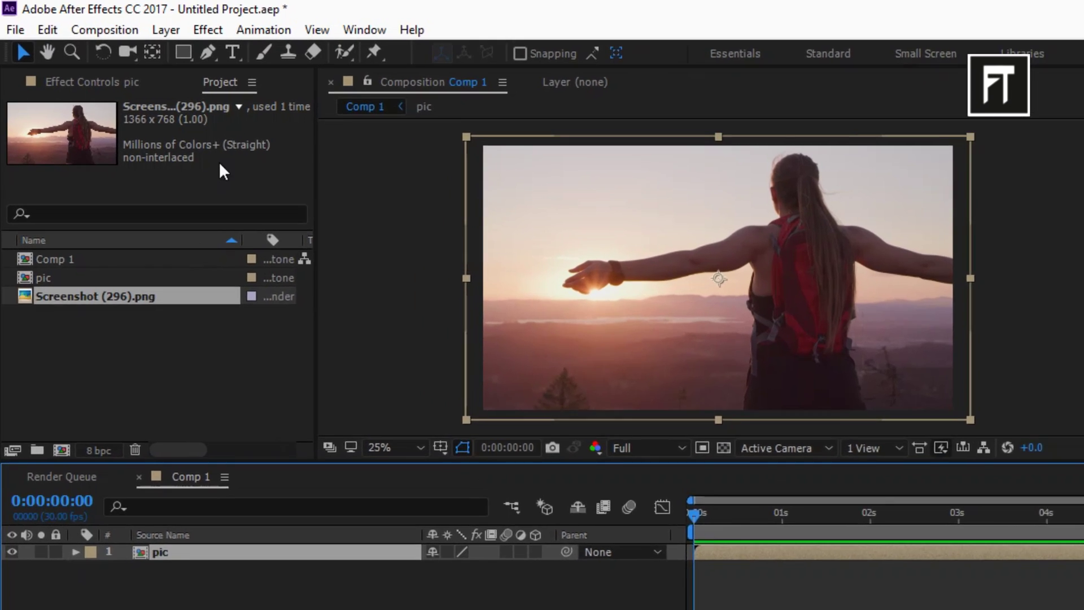
pyautogui.click(153, 39)
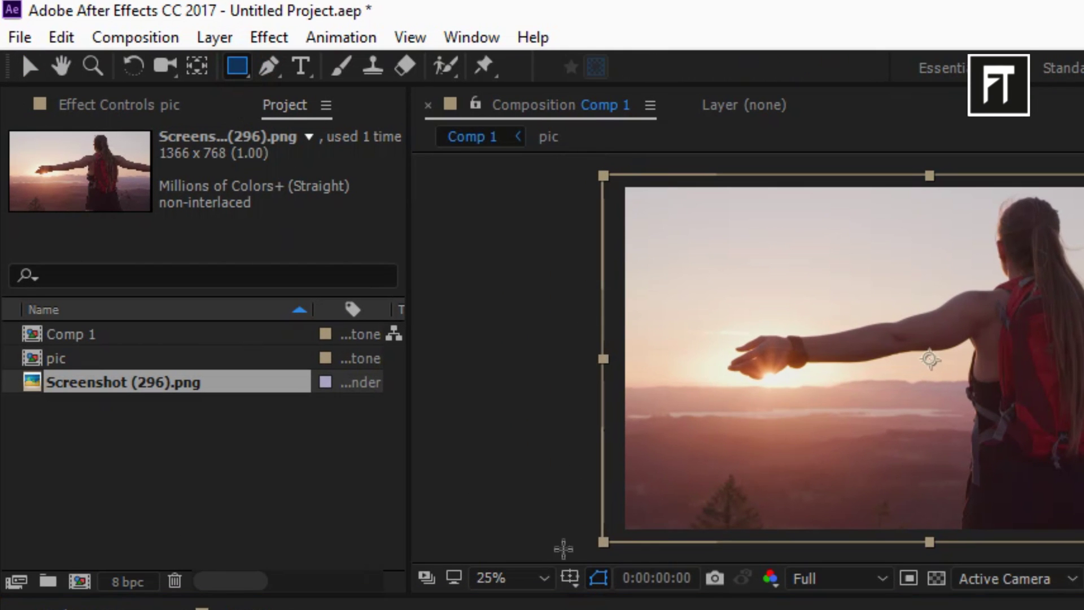
pyautogui.click(570, 578)
pyautogui.click(411, 327)
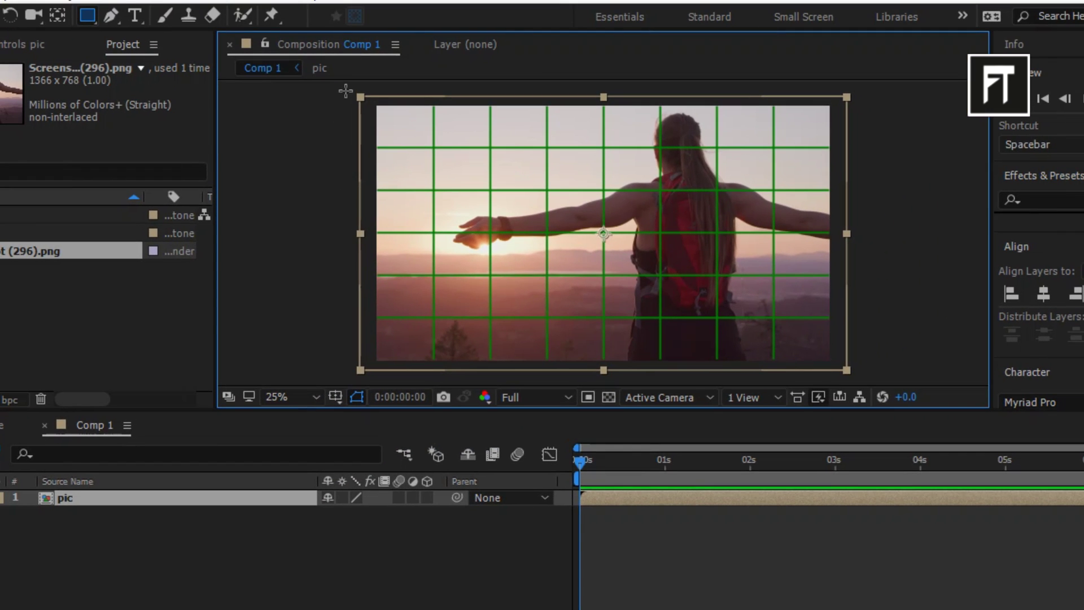
pyautogui.moveTo(346, 91)
pyautogui.mouseDown()
pyautogui.moveTo(859, 147)
pyautogui.moveTo(349, 179)
pyautogui.moveTo(346, 190)
pyautogui.moveTo(650, 229)
pyautogui.moveTo(849, 233)
pyautogui.moveTo(456, 291)
pyautogui.moveTo(352, 275)
pyautogui.moveTo(411, 290)
pyautogui.moveTo(858, 317)
pyautogui.moveTo(350, 372)
pyautogui.mouseUp()
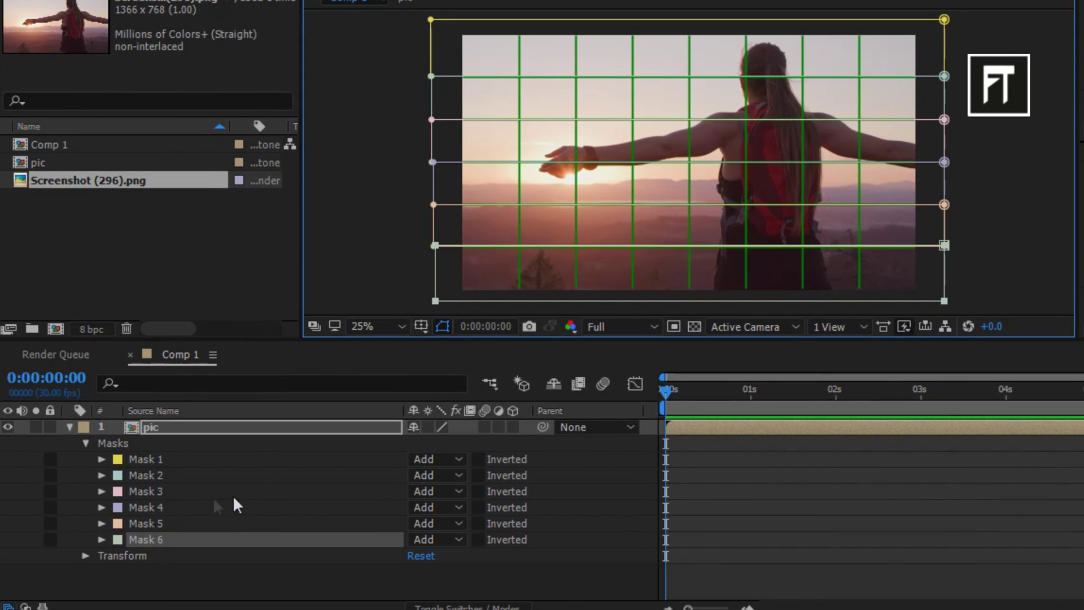
# Step: Duplicate the masked pic layer five times to make six identical layers
pyautogui.click(70, 429)
pyautogui.click(189, 496)
pyautogui.click(188, 428)
pyautogui.hotkey('ctrl', 'd')
pyautogui.hotkey('ctrl', 'd')
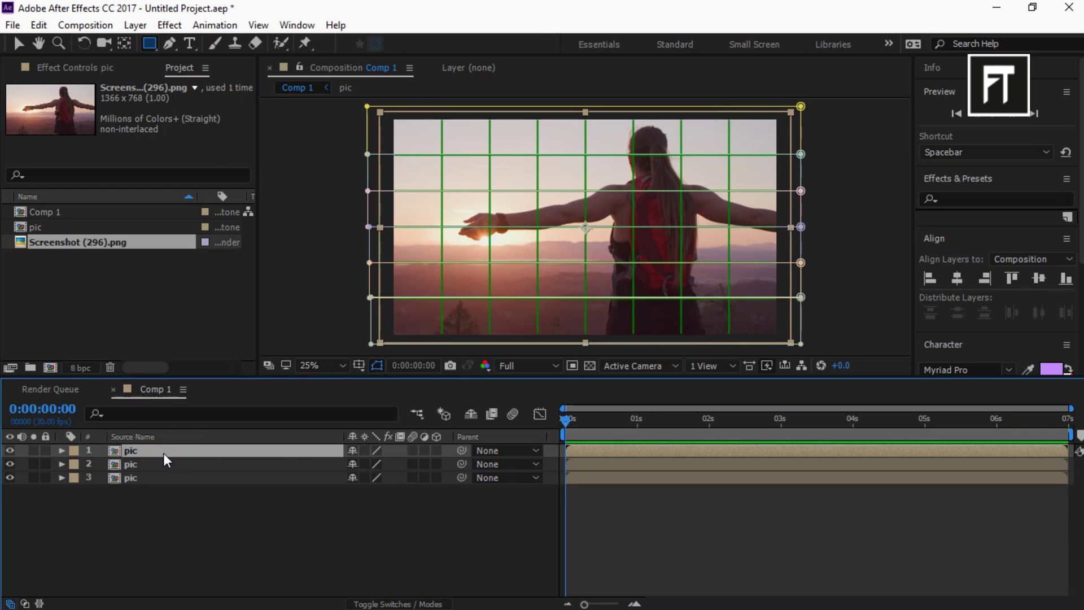
pyautogui.hotkey('ctrl', 'd')
pyautogui.hotkey('ctrl', 'd')
pyautogui.hotkey('ctrl', 'd')
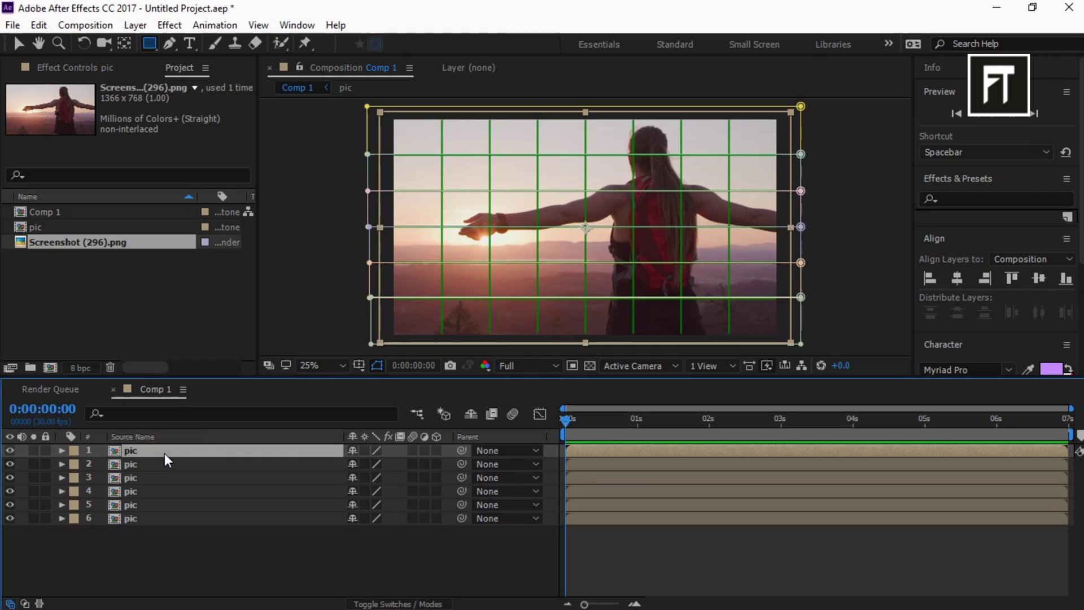
pyautogui.click(150, 574)
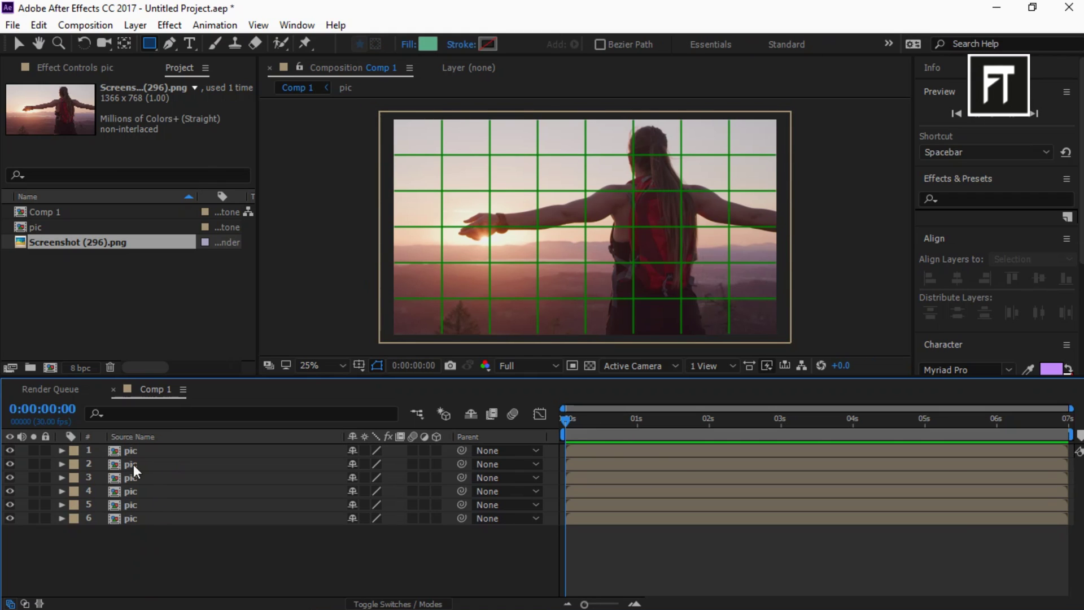
# Step: Delete Masks 2 through 6 from the pic layer 1, keeping only Mask 1
pyautogui.click(162, 452)
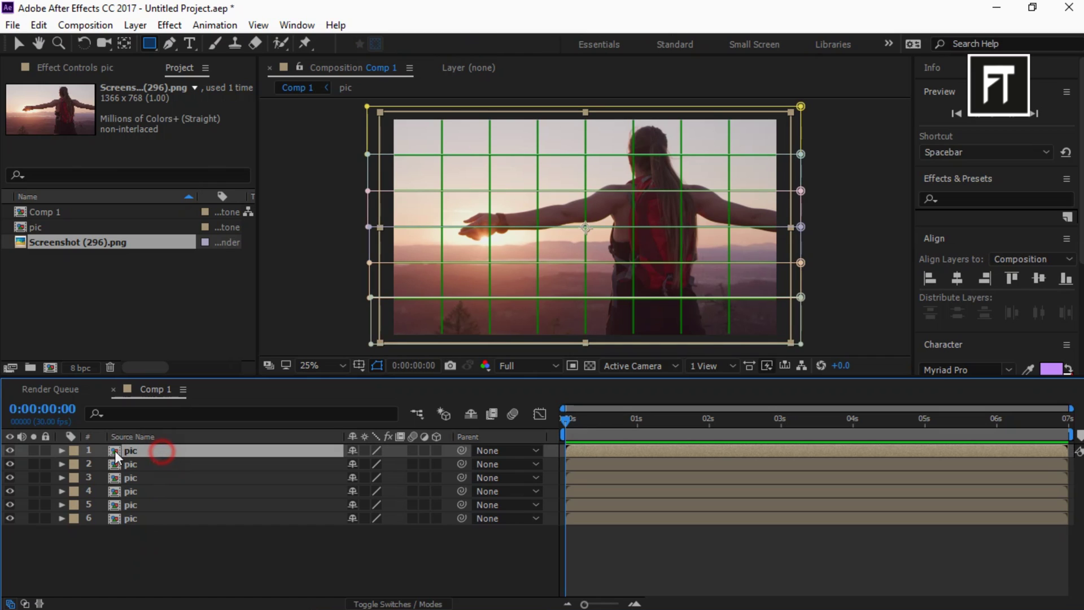
pyautogui.click(62, 451)
pyautogui.click(75, 464)
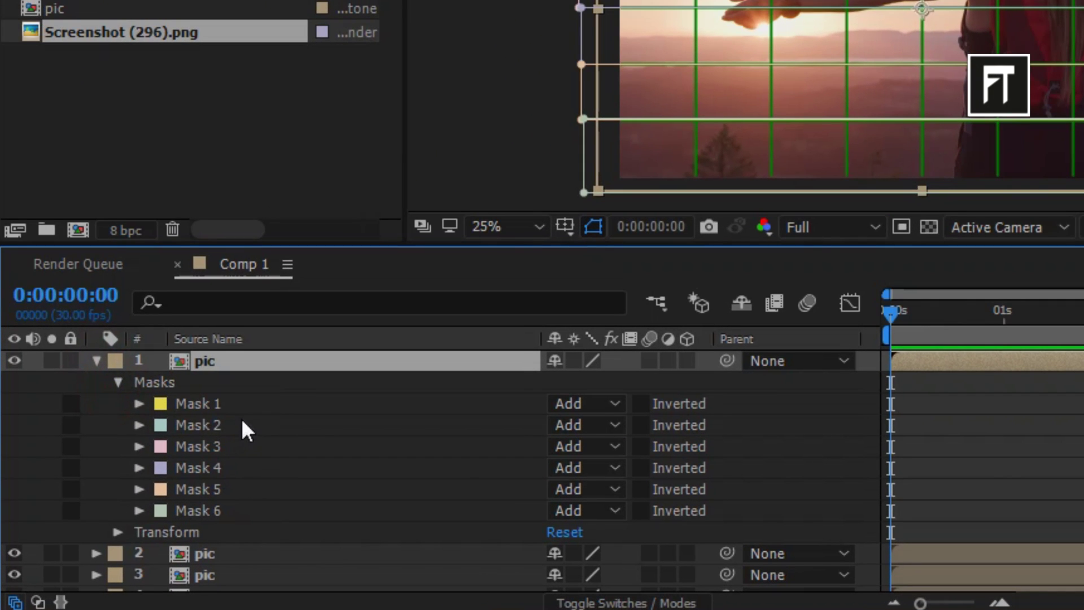
pyautogui.click(242, 425)
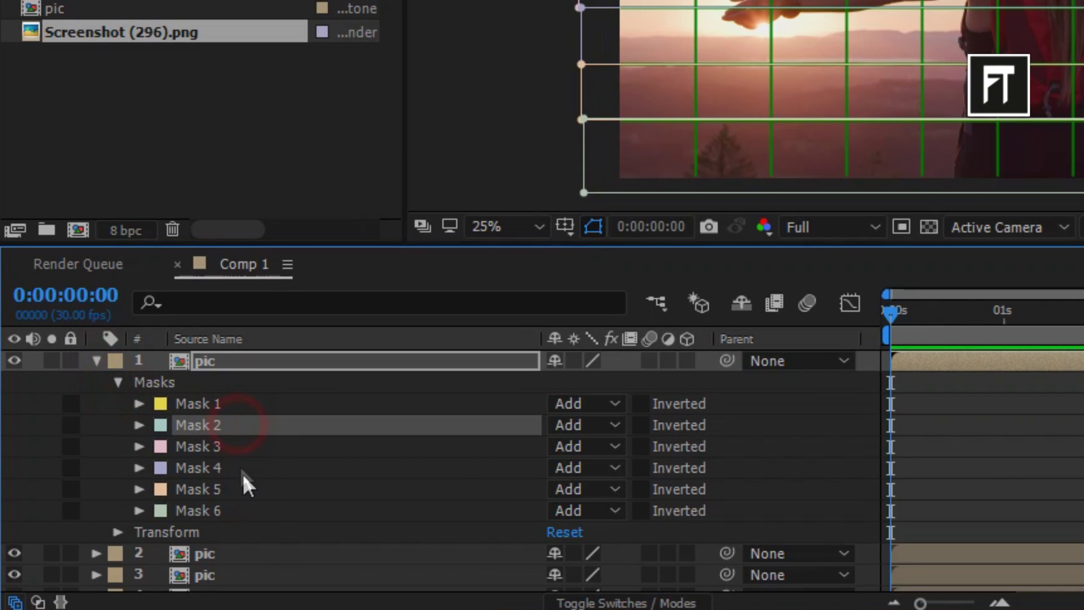
pyautogui.keyDown('shift'); pyautogui.click(230, 506); pyautogui.keyUp('shift')
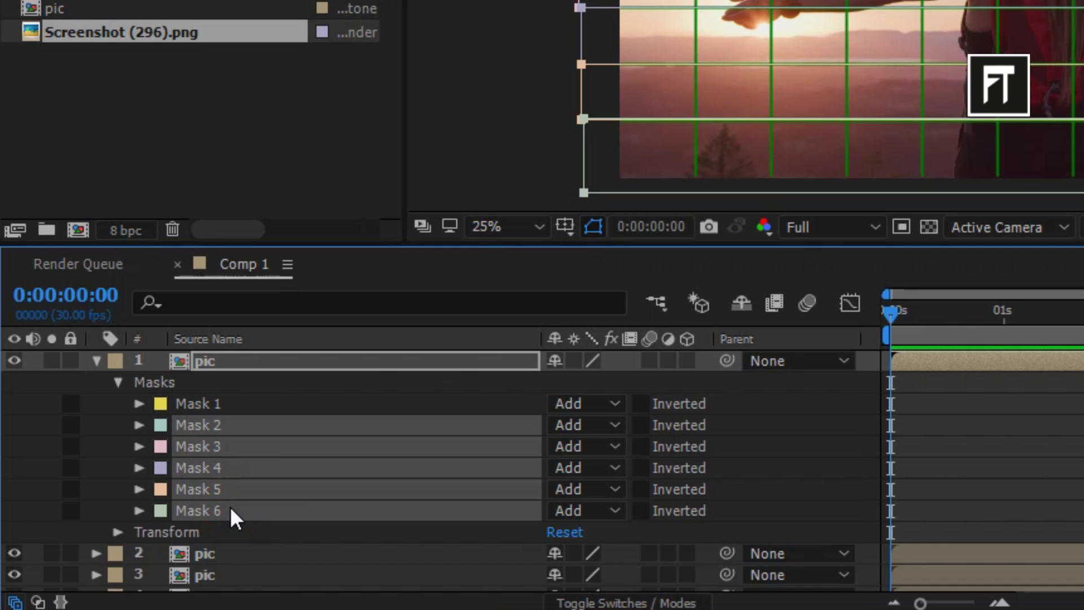
pyautogui.press('Delete')
pyautogui.click(97, 360)
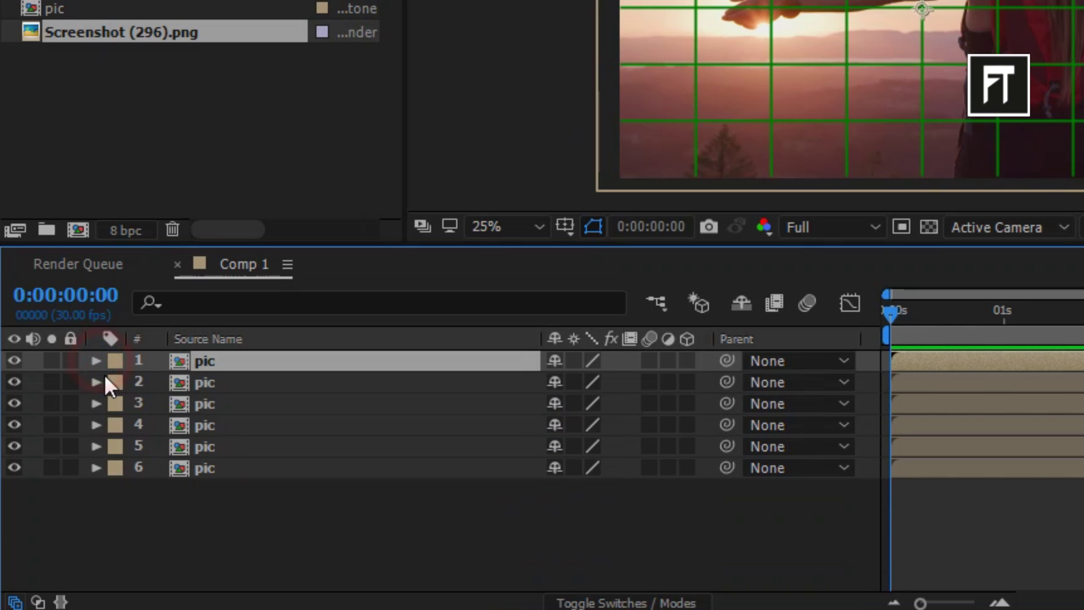
# Step: Delete Masks 1, 3, 4, 5 and 6 from the pic layer 2, keeping only Mask 2
pyautogui.click(204, 384)
pyautogui.click(97, 382)
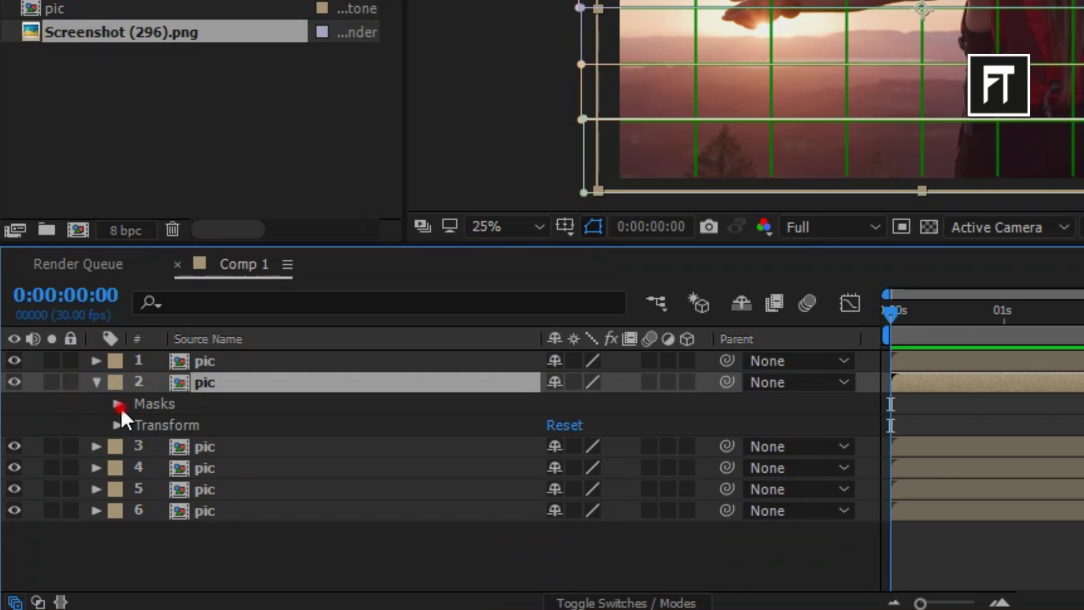
pyautogui.click(118, 403)
pyautogui.click(193, 425)
pyautogui.keyDown('ctrl'); pyautogui.click(210, 468); pyautogui.keyUp('ctrl')
pyautogui.keyDown('ctrl'); pyautogui.click(210, 489); pyautogui.keyUp('ctrl')
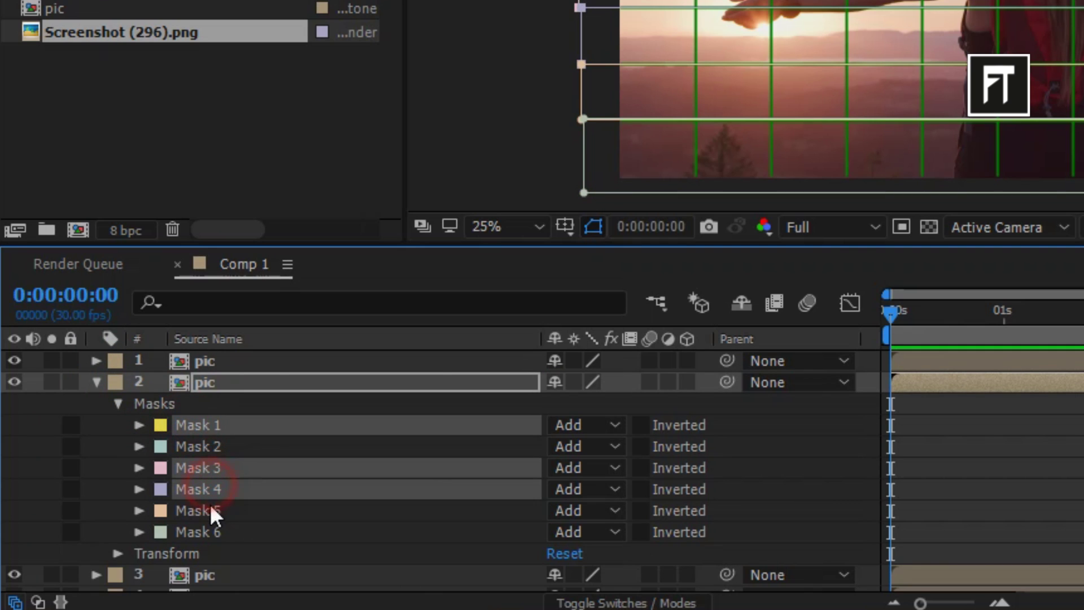
pyautogui.keyDown('ctrl'); pyautogui.click(210, 511); pyautogui.keyUp('ctrl')
pyautogui.keyDown('ctrl'); pyautogui.click(211, 532); pyautogui.keyUp('ctrl')
pyautogui.press('Delete')
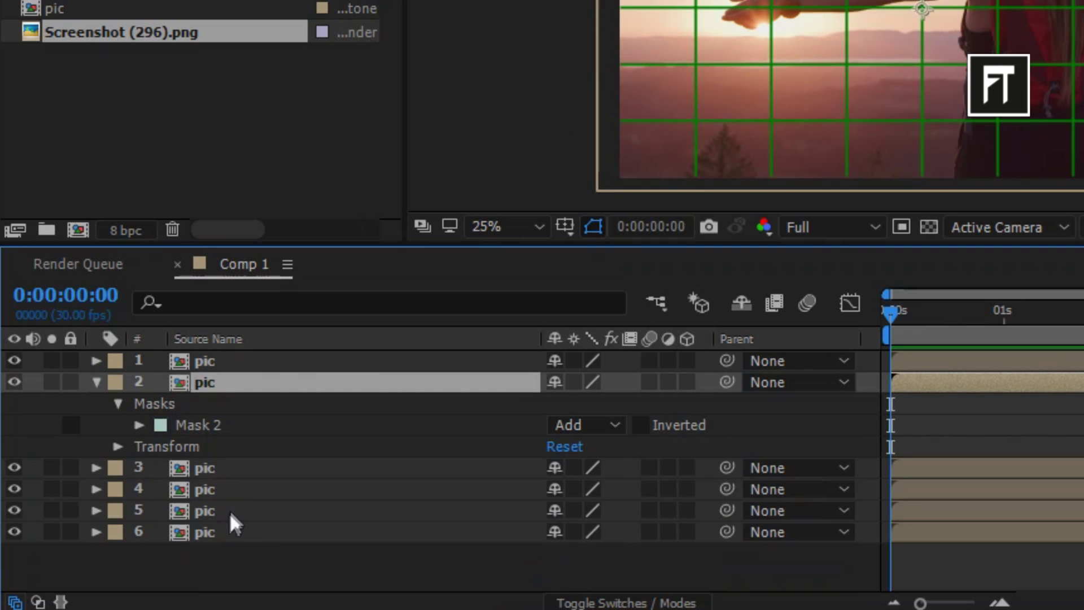
pyautogui.click(96, 383)
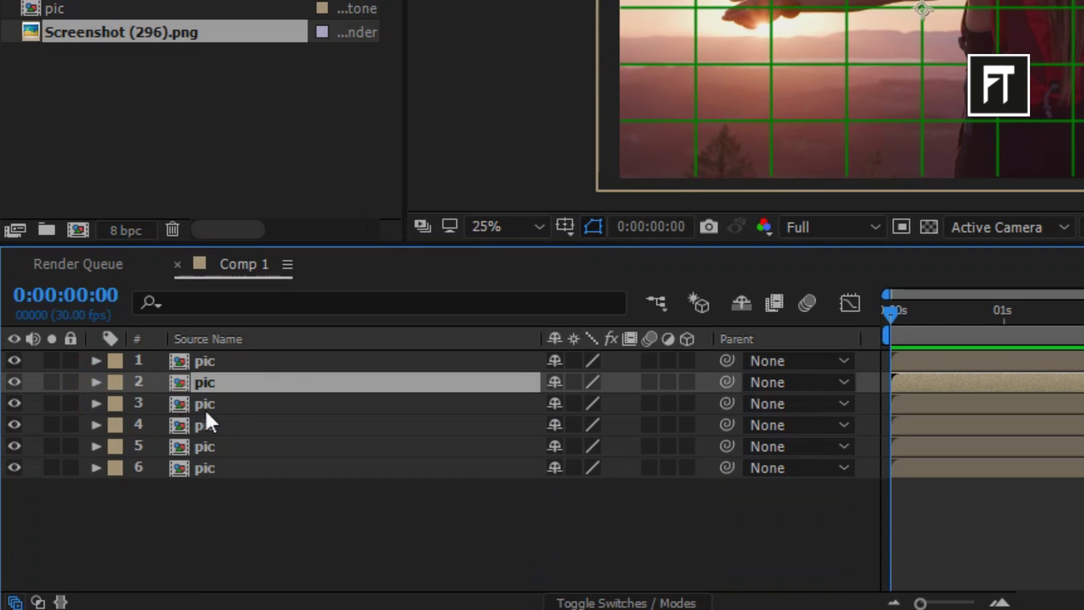
# Step: Delete Masks 1, 2, 4, 5 and 6 from the pic layer 3, keeping only Mask 3
pyautogui.click(205, 406)
pyautogui.click(97, 404)
pyautogui.click(116, 424)
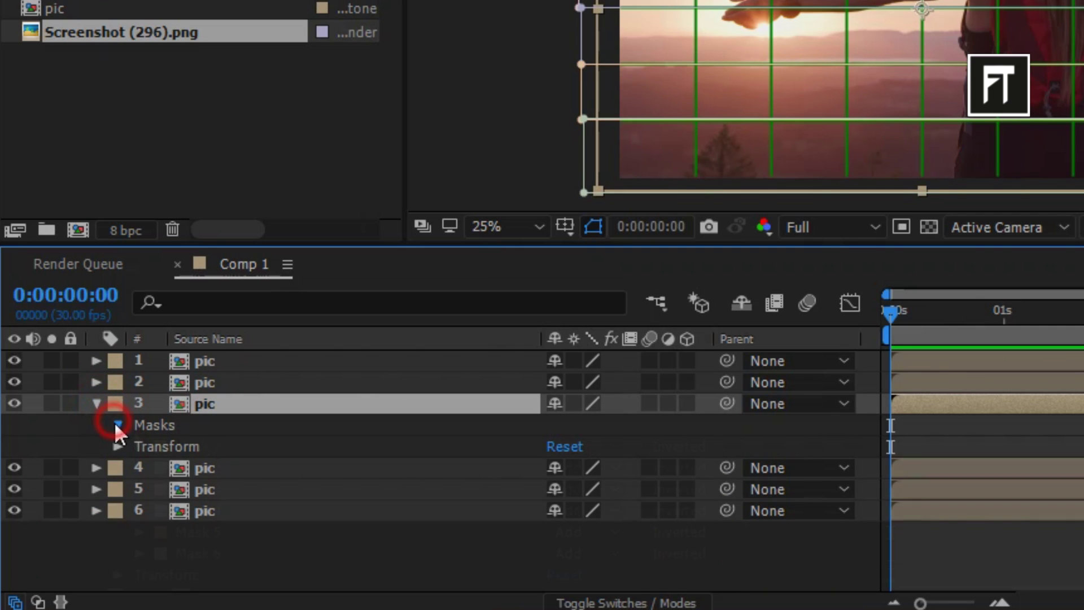
pyautogui.click(183, 446)
pyautogui.keyDown('ctrl'); pyautogui.click(193, 468); pyautogui.keyUp('ctrl')
pyautogui.keyDown('ctrl'); pyautogui.click(205, 511); pyautogui.keyUp('ctrl')
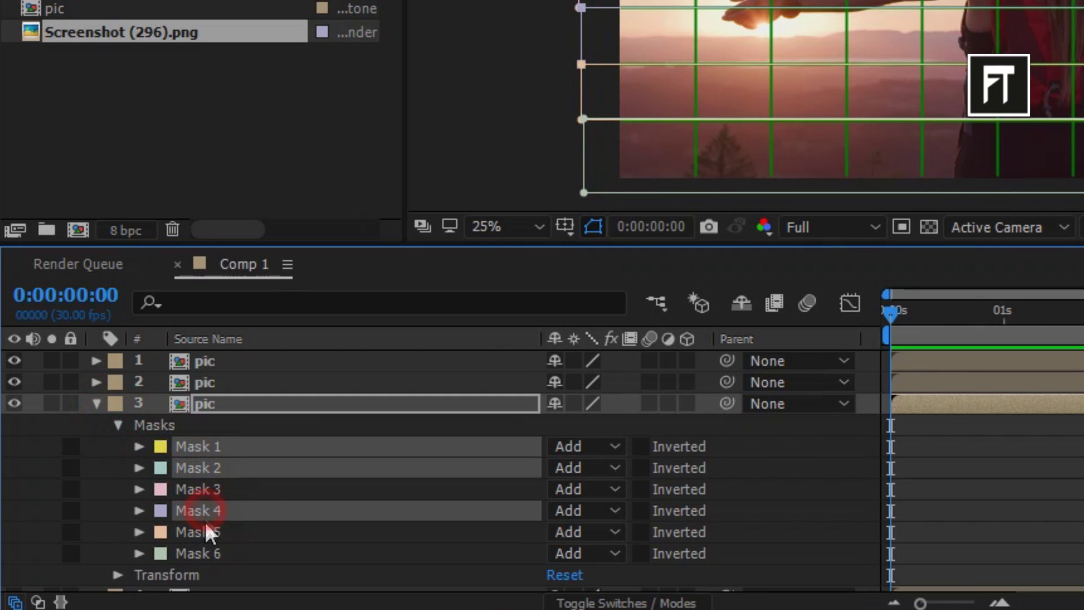
pyautogui.keyDown('ctrl'); pyautogui.click(205, 532); pyautogui.keyUp('ctrl')
pyautogui.keyDown('ctrl'); pyautogui.click(202, 554); pyautogui.keyUp('ctrl')
pyautogui.press('Delete')
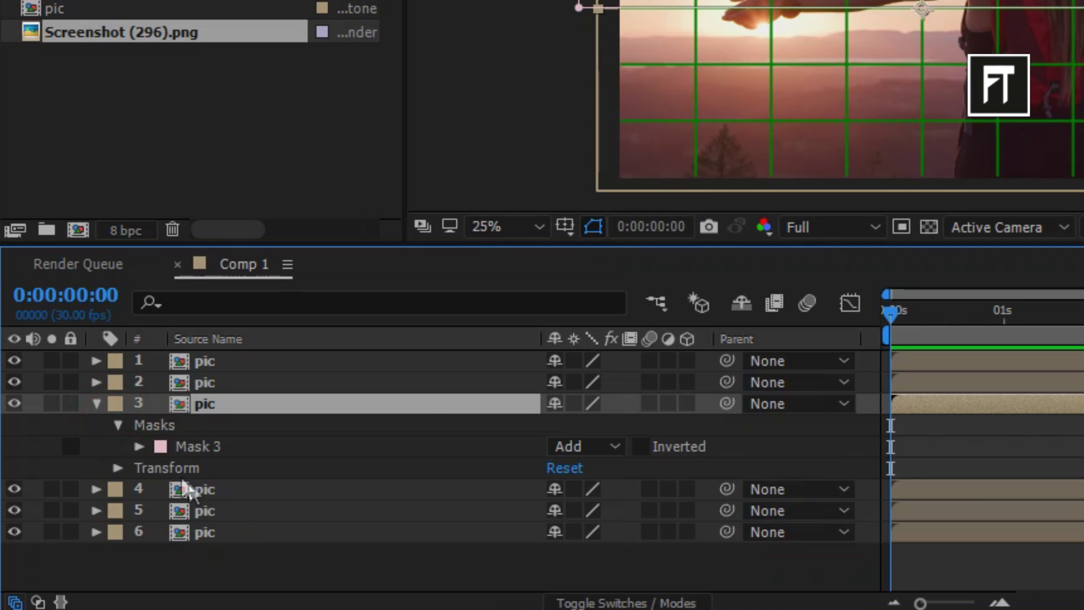
pyautogui.click(96, 404)
# Step: Delete Masks 1, 2, 3, 5 and 6 from the pic layer 4, keeping only Mask 4
pyautogui.click(254, 428)
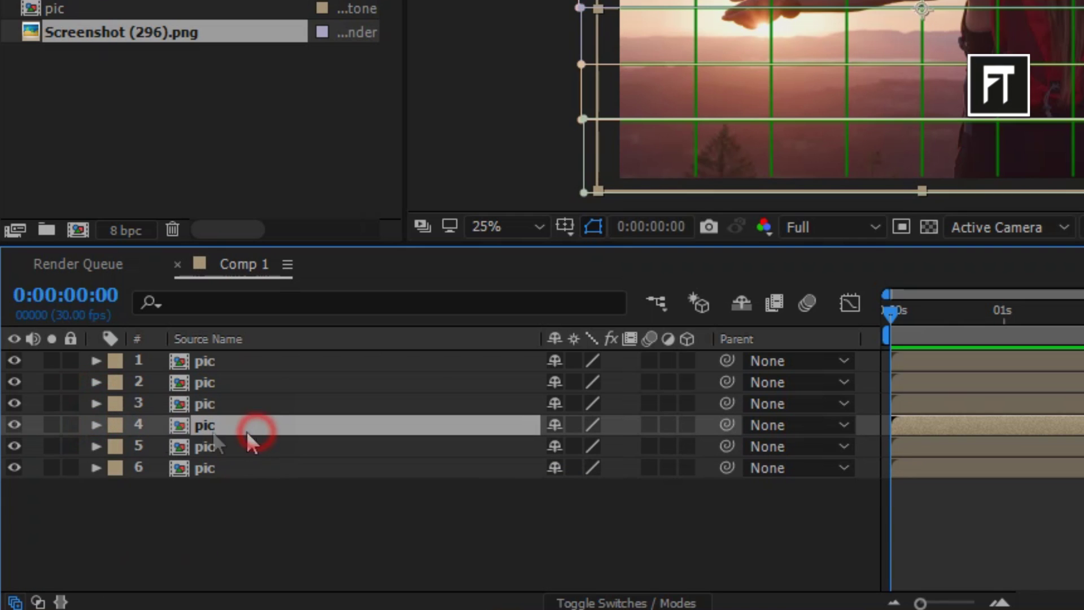
pyautogui.click(96, 425)
pyautogui.click(119, 446)
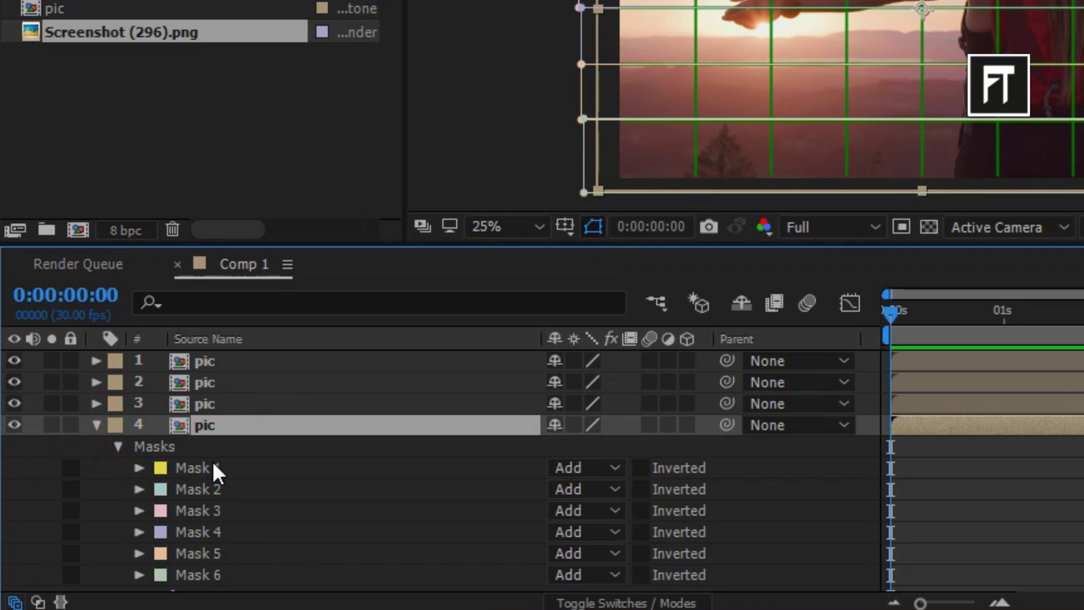
pyautogui.click(209, 468)
pyautogui.keyDown('ctrl'); pyautogui.click(219, 489); pyautogui.keyUp('ctrl')
pyautogui.keyDown('ctrl'); pyautogui.click(230, 510); pyautogui.keyUp('ctrl')
pyautogui.keyDown('ctrl'); pyautogui.click(230, 554); pyautogui.keyUp('ctrl')
pyautogui.keyDown('ctrl'); pyautogui.click(232, 573); pyautogui.keyUp('ctrl')
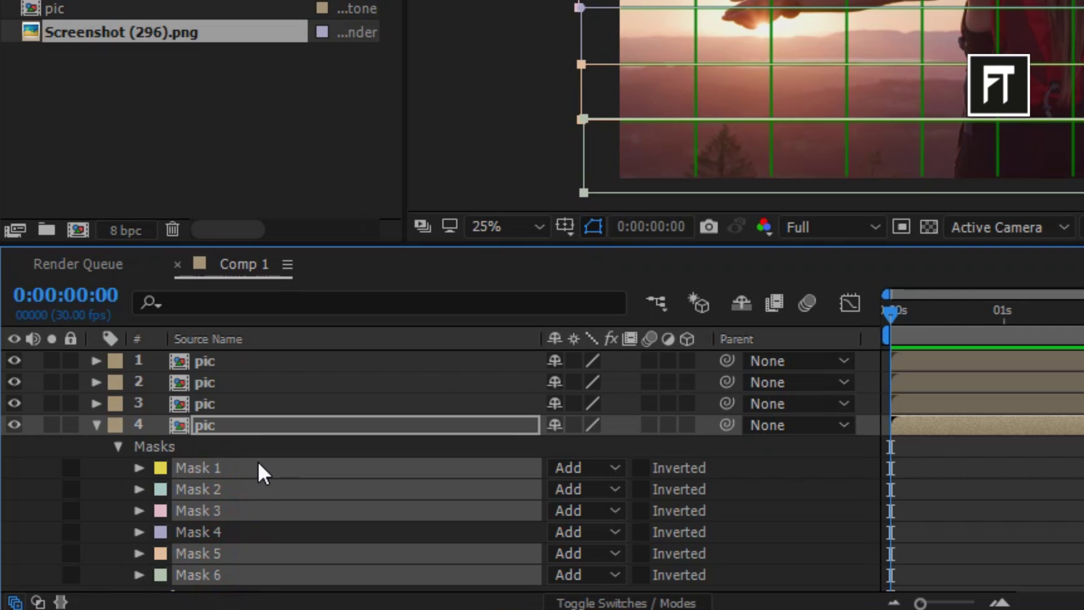
pyautogui.press('Delete')
pyautogui.click(97, 425)
# Step: Delete Masks 1, 2, 3, 4 and 6 from the pic layer 5, keeping only Mask 5
pyautogui.click(97, 446)
pyautogui.click(118, 468)
pyautogui.click(213, 473)
pyautogui.keyDown('ctrl'); pyautogui.click(216, 494); pyautogui.keyUp('ctrl')
pyautogui.keyDown('ctrl'); pyautogui.click(218, 516); pyautogui.keyUp('ctrl')
pyautogui.keyDown('ctrl'); pyautogui.click(220, 537); pyautogui.keyUp('ctrl')
pyautogui.keyDown('ctrl'); pyautogui.click(221, 558); pyautogui.keyUp('ctrl')
pyautogui.keyDown('ctrl'); pyautogui.click(224, 580); pyautogui.keyUp('ctrl')
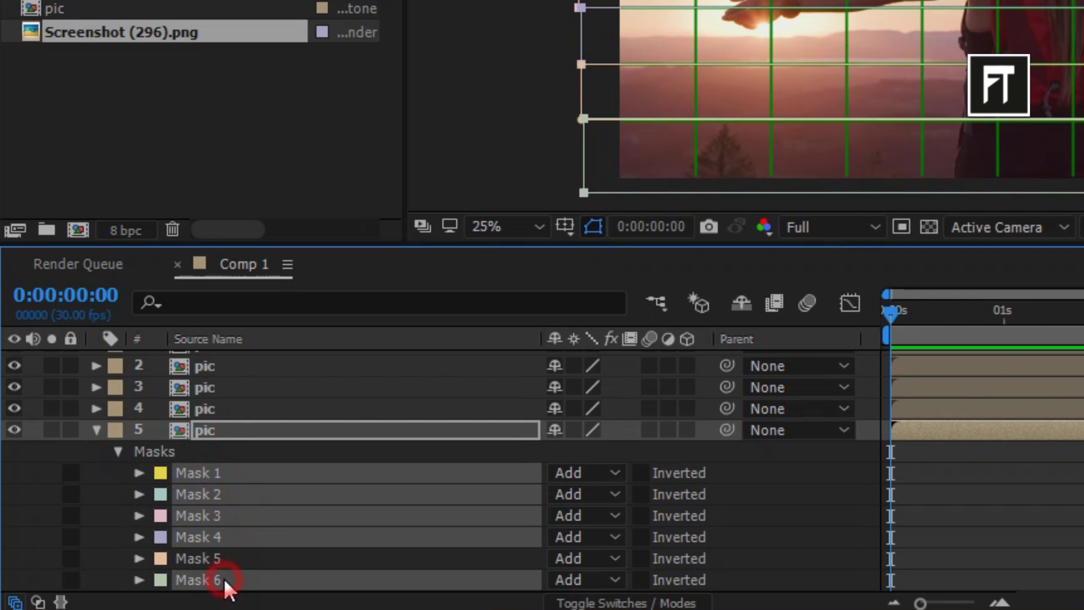
pyautogui.press('Delete')
pyautogui.click(97, 446)
# Step: Delete Masks 1 through 5 from the pic layer 6, keeping only Mask 6
pyautogui.click(100, 473)
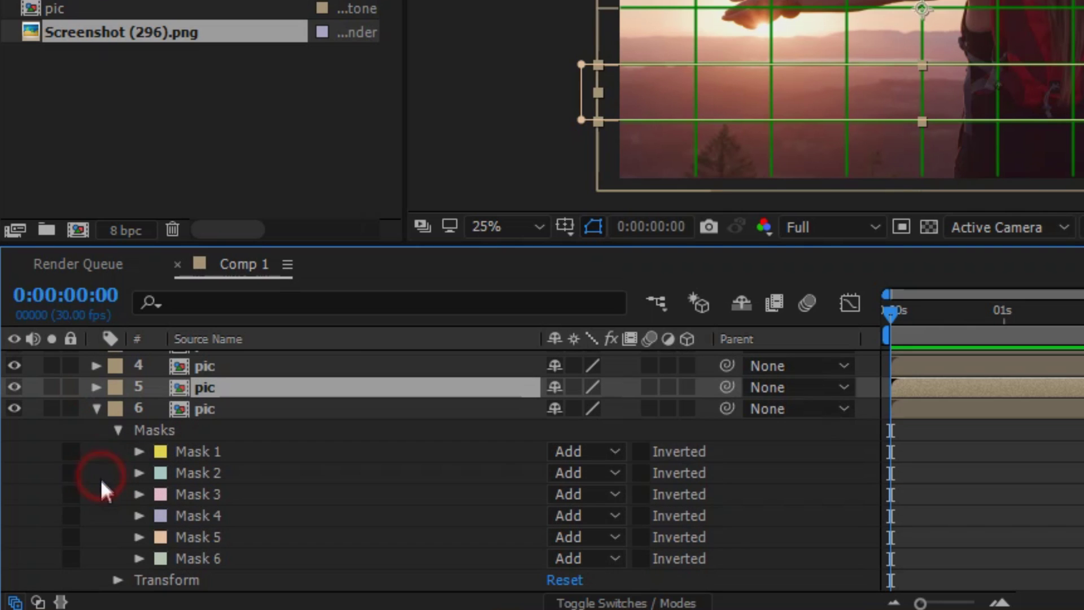
pyautogui.click(205, 537)
pyautogui.keyDown('shift'); pyautogui.click(229, 452); pyautogui.keyUp('shift')
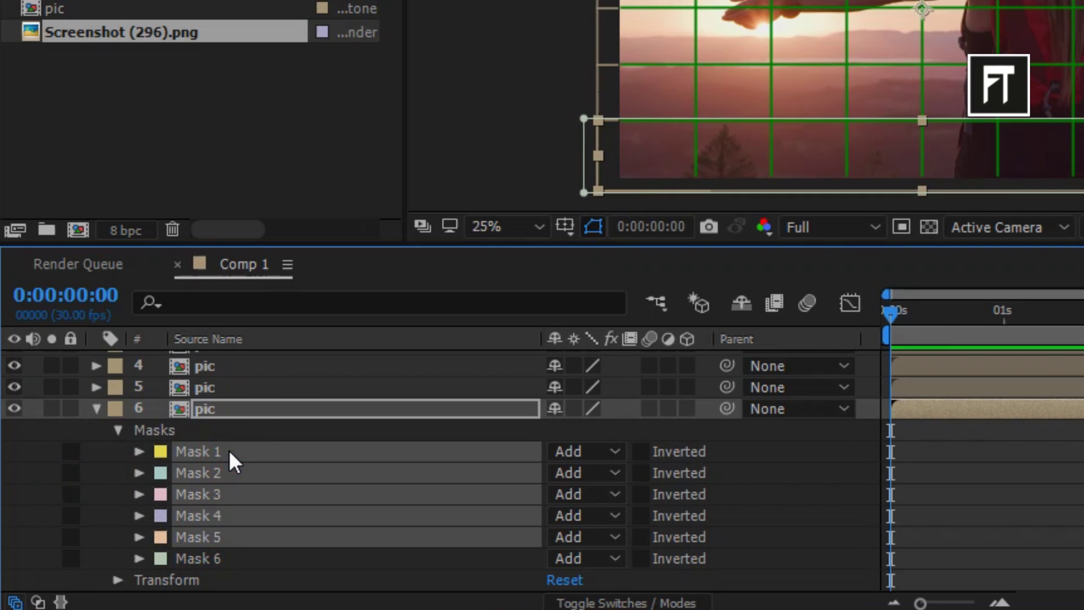
pyautogui.press('Delete')
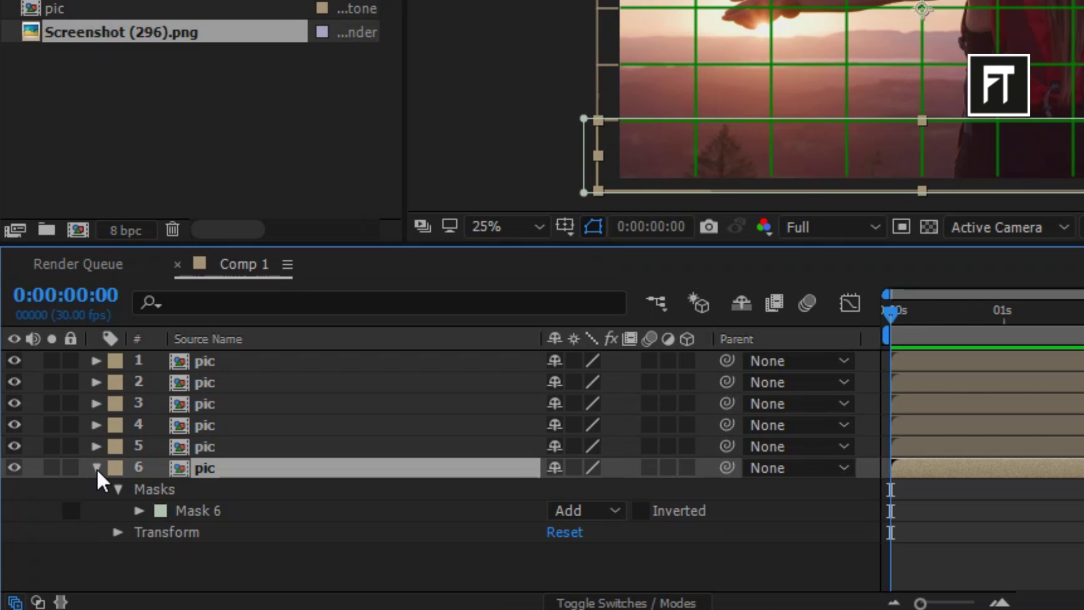
pyautogui.click(96, 469)
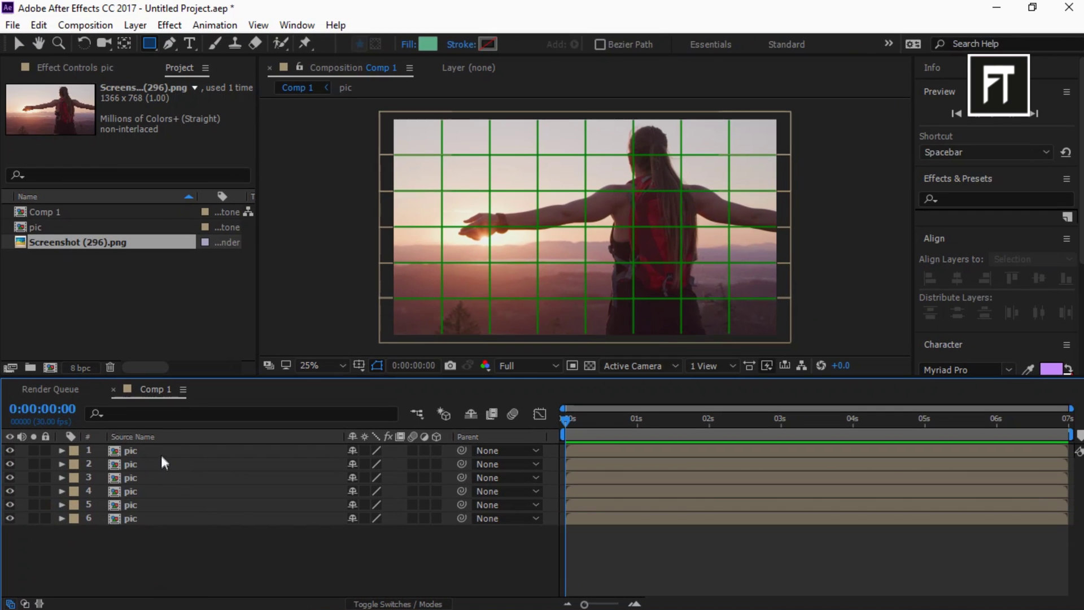
# Step: Hide the proportional grid and move the anchor point of pic layer 1 to the middle of its strip's top edge
pyautogui.click(161, 451)
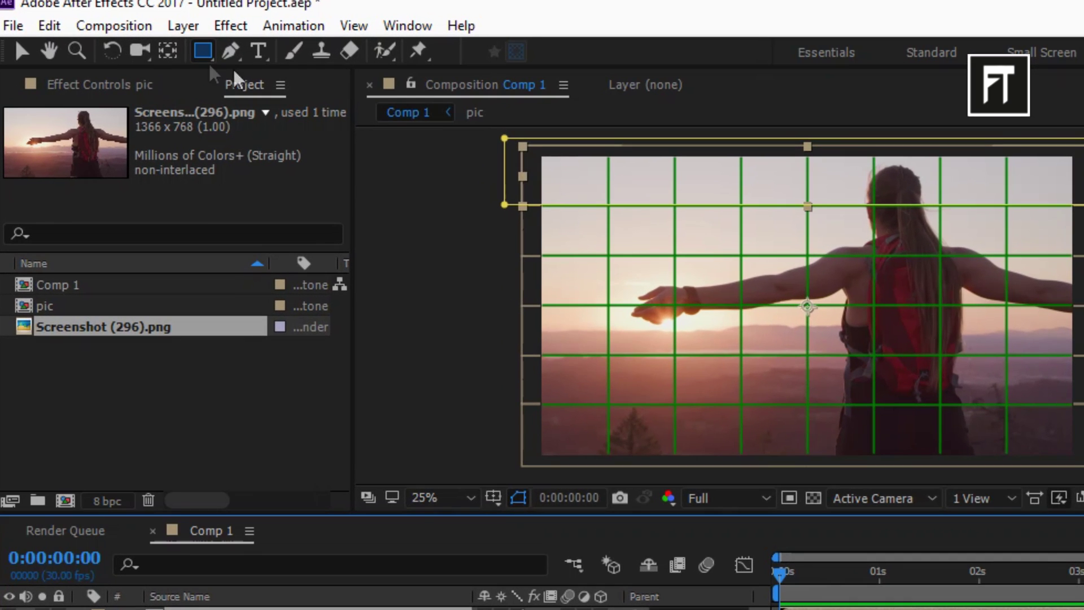
pyautogui.click(124, 43)
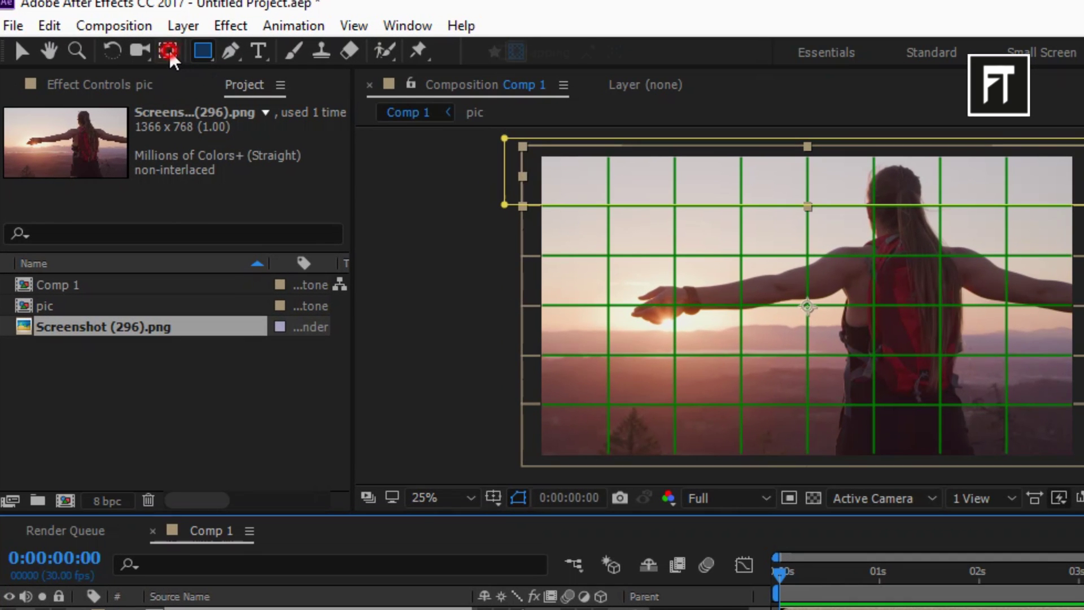
pyautogui.click(493, 497)
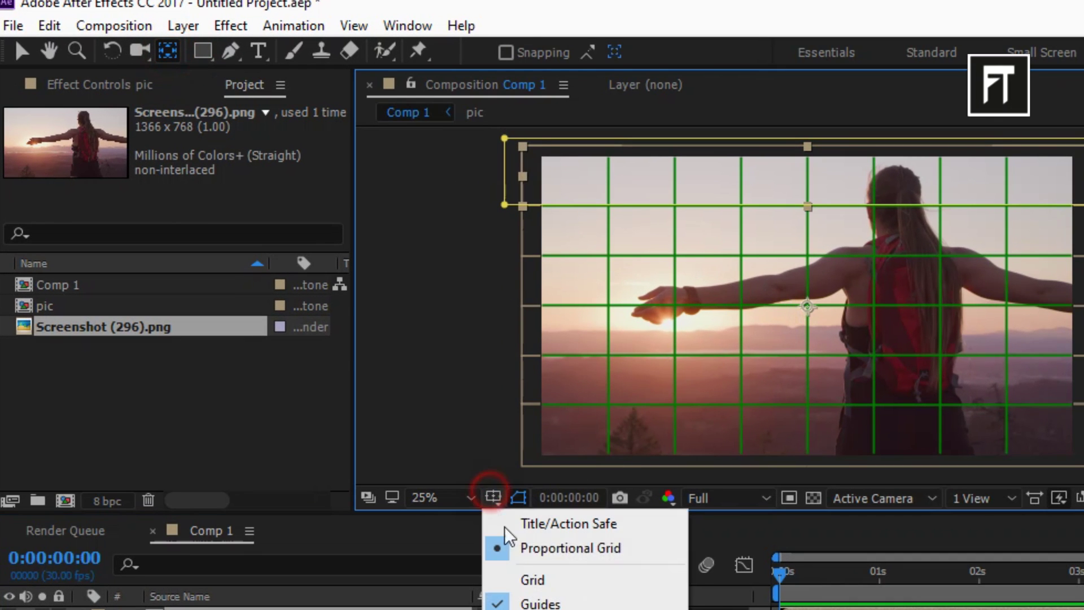
pyautogui.click(539, 549)
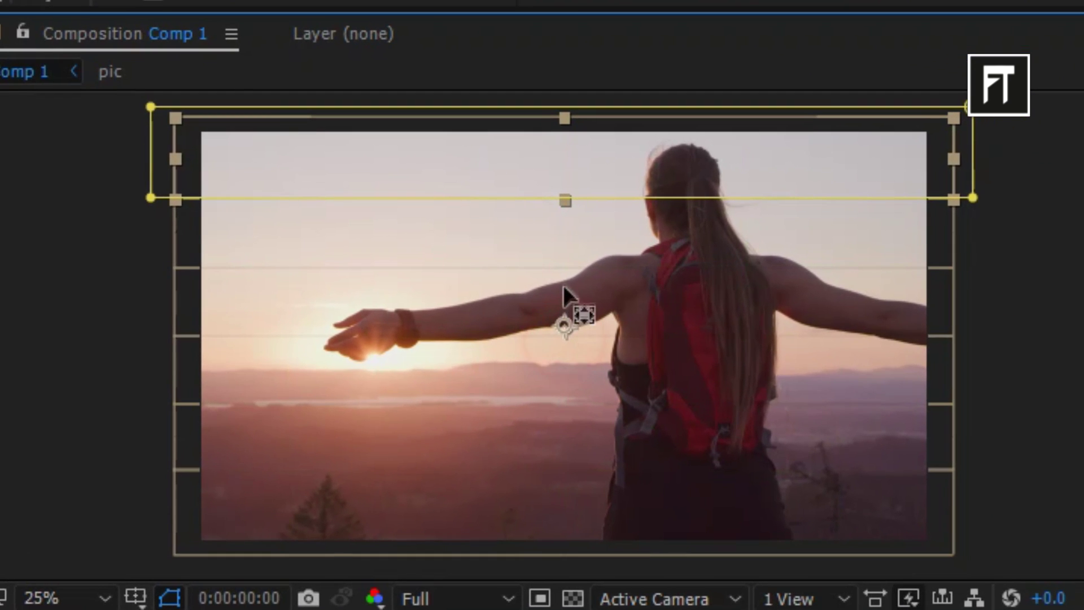
pyautogui.moveTo(788, 271); pyautogui.dragTo(789, 226)
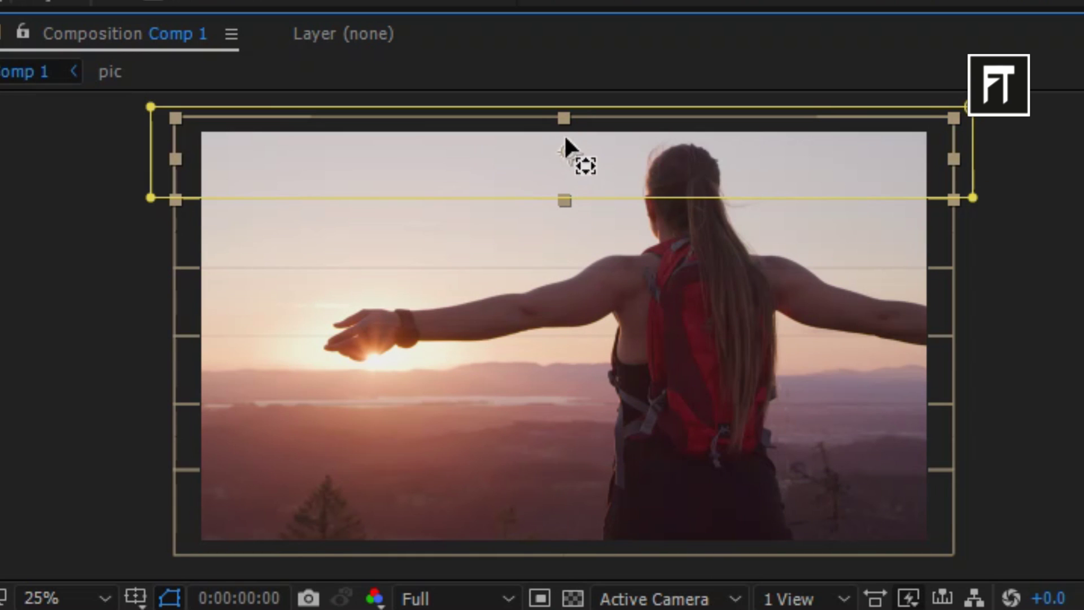
pyautogui.moveTo(564, 120); pyautogui.dragTo(564, 106)
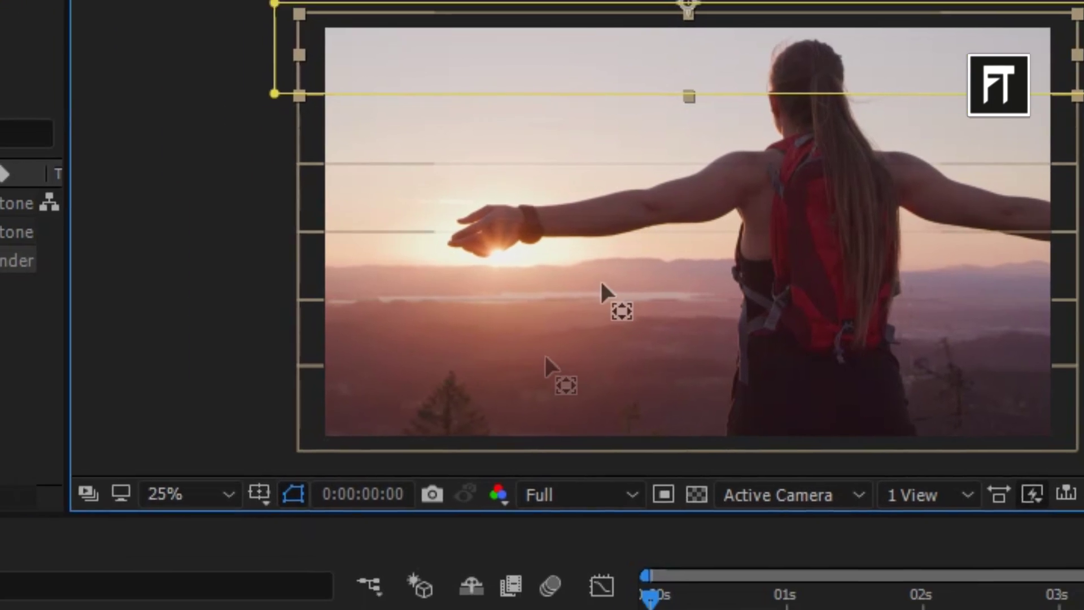
# Step: Move the anchor point of pic layer 2 up to the middle of its strip's top edge
pyautogui.click(408, 370)
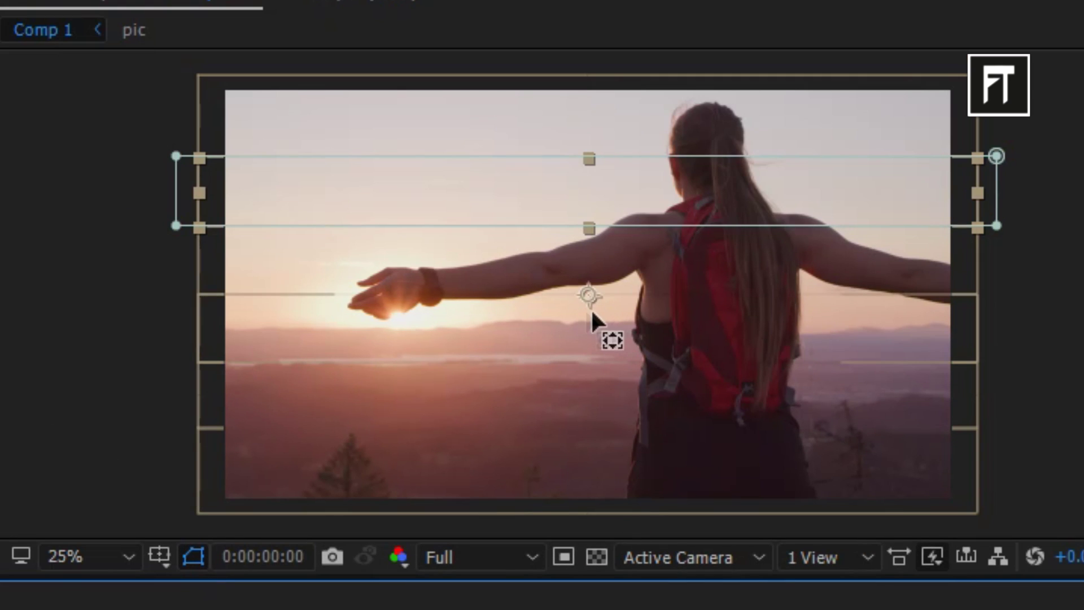
pyautogui.moveTo(591, 295); pyautogui.dragTo(590, 232)
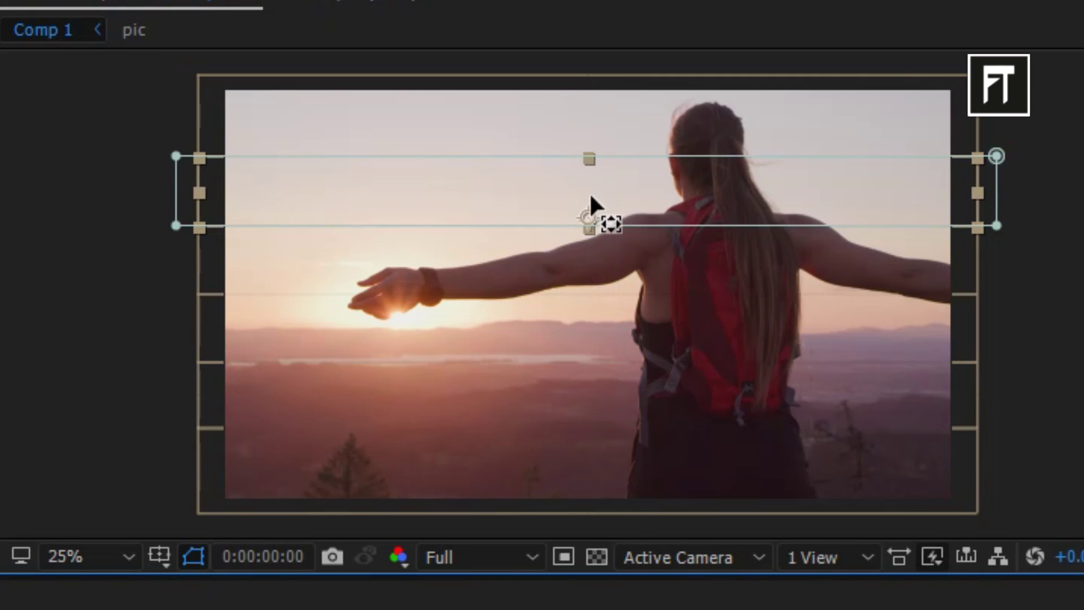
pyautogui.moveTo(591, 175); pyautogui.dragTo(591, 151)
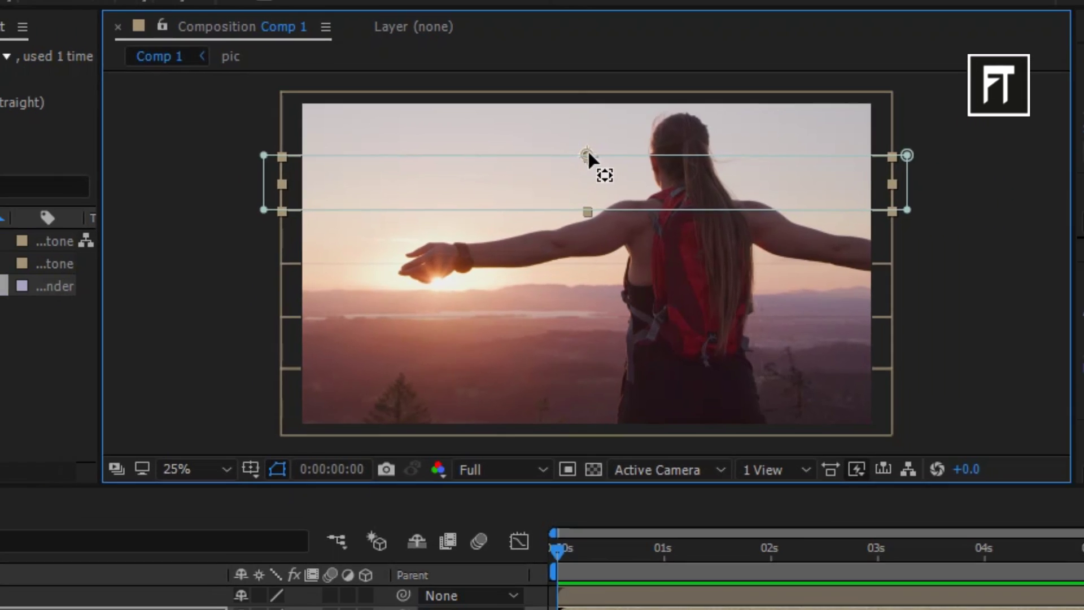
# Step: Inspect layer 2's anchor point up close and fine-tune it to sit exactly on the strip's top mask edge
pyautogui.scroll(6, 588, 149)
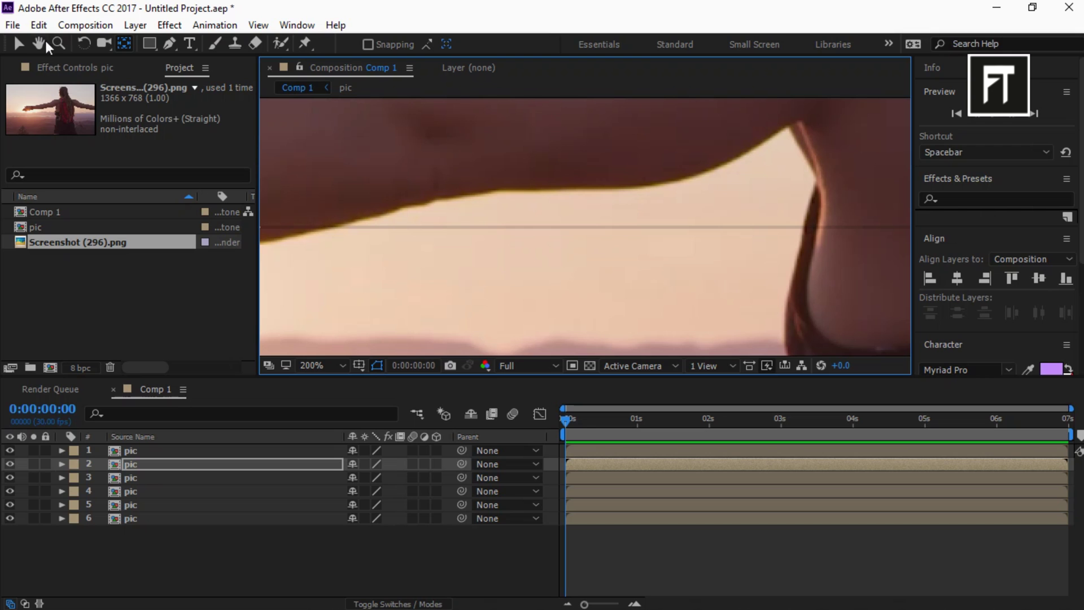
pyautogui.click(39, 43)
pyautogui.moveTo(612, 194); pyautogui.dragTo(503, 219)
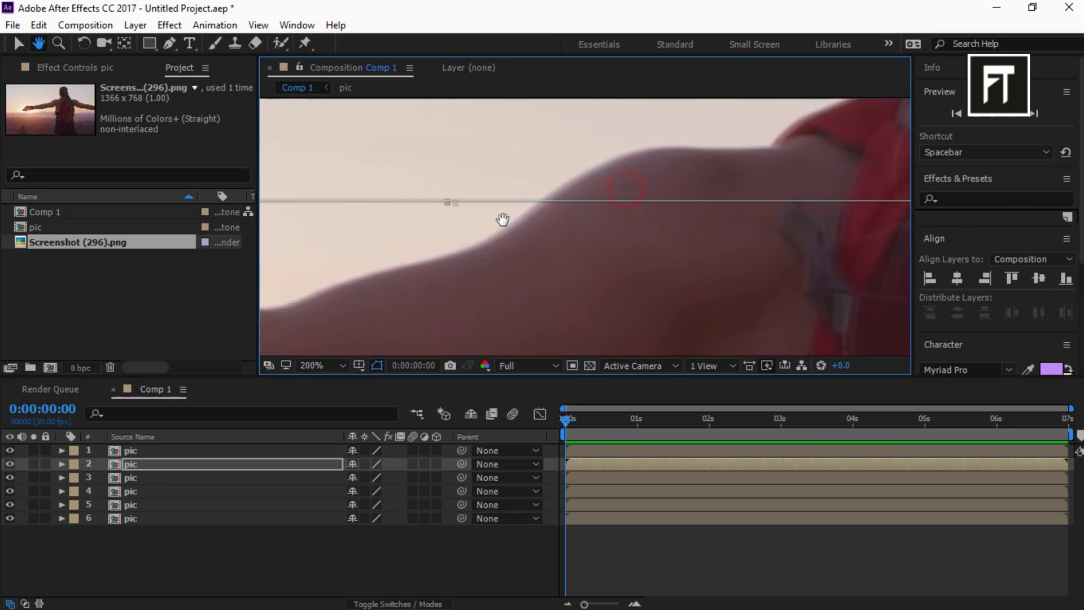
pyautogui.scroll(-4, 508, 222)
pyautogui.scroll(4, 548, 263)
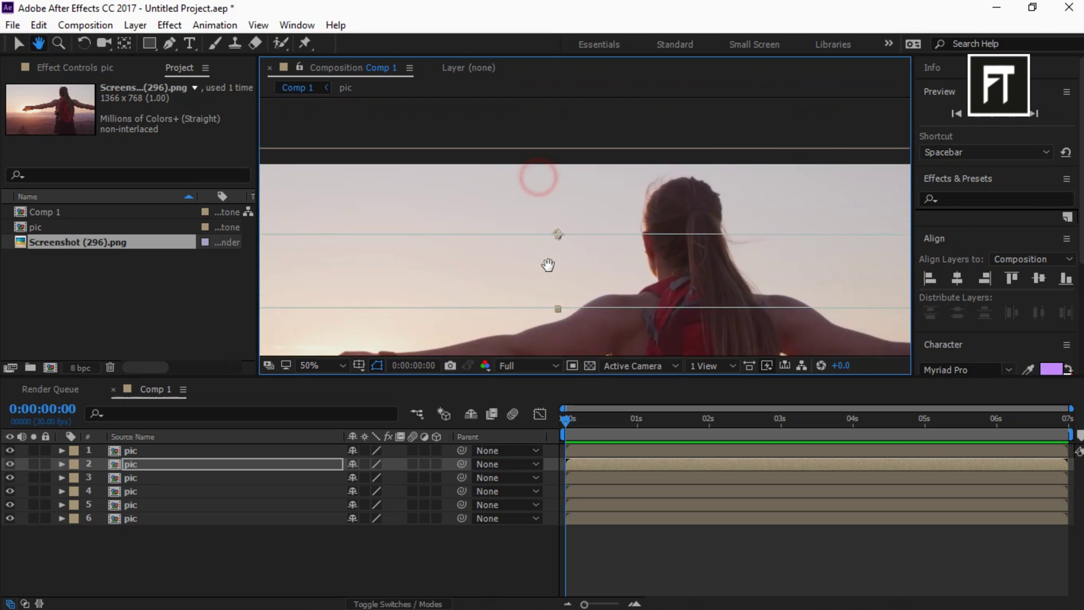
pyautogui.moveTo(548, 265); pyautogui.dragTo(677, 174)
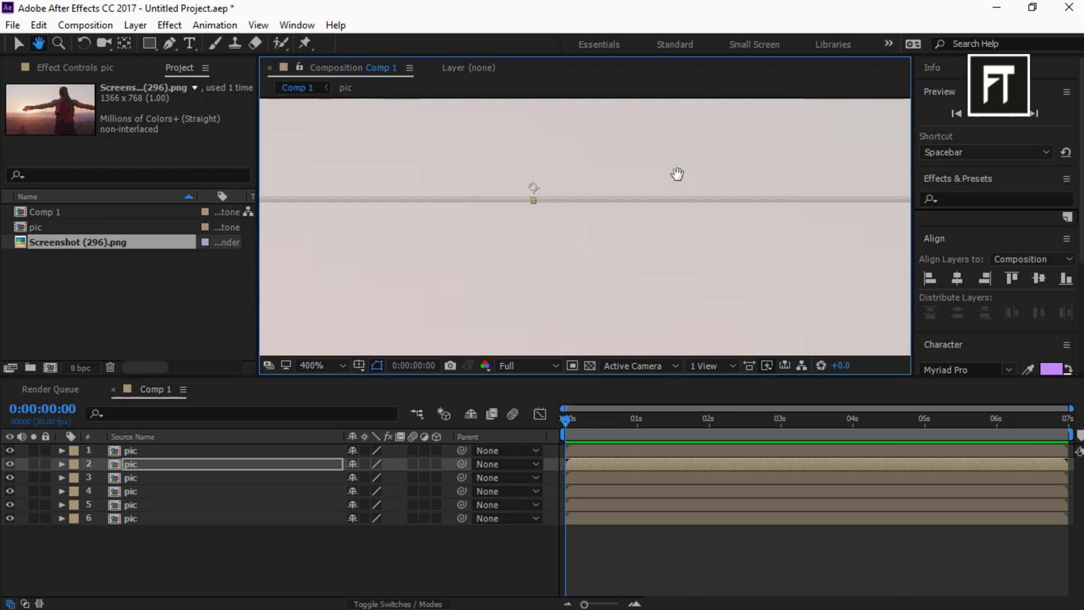
pyautogui.click(124, 43)
pyautogui.click(534, 190)
pyautogui.press(',')
pyautogui.press(',')
pyautogui.press(',')
pyautogui.press(',')
pyautogui.press(',')
pyautogui.press(',')
pyautogui.press(',')
pyautogui.press(',')
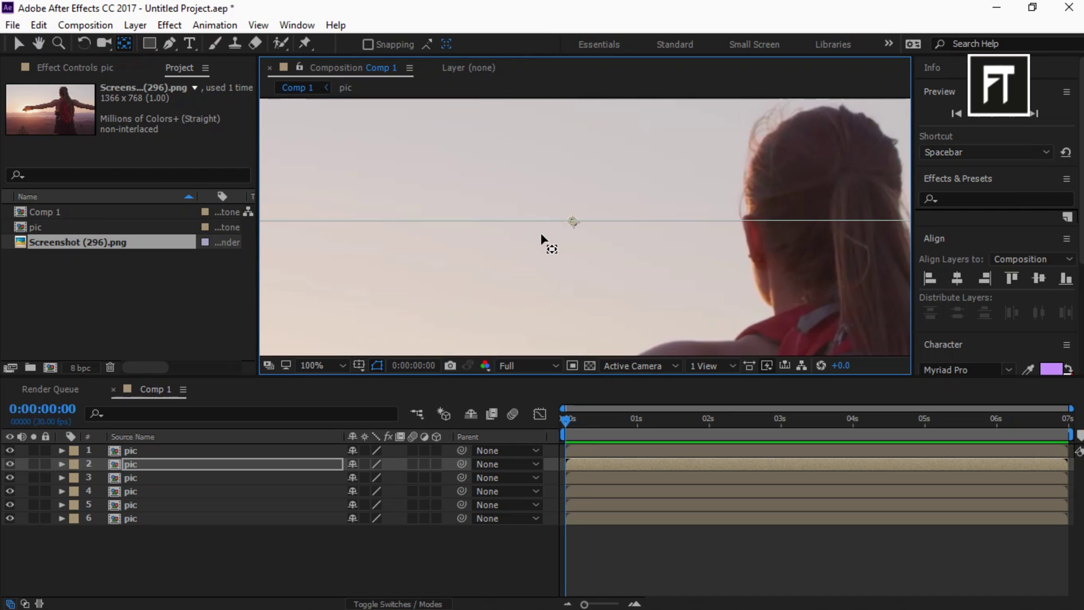
# Step: Move the anchor point of pic layer 3 to the middle of its strip's top edge
pyautogui.click(243, 478)
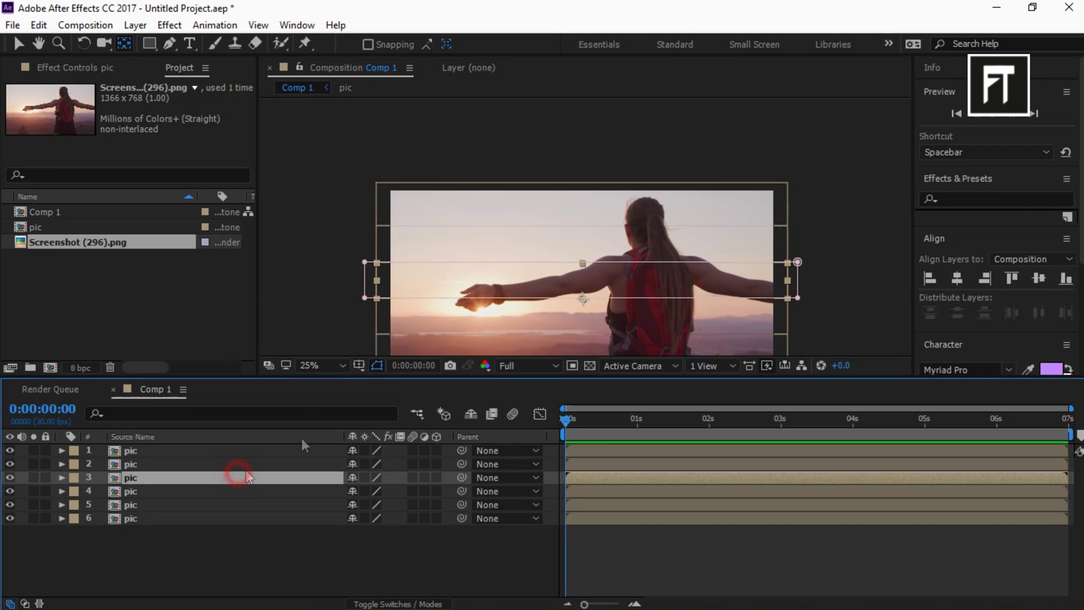
pyautogui.press('.')
pyautogui.press('.')
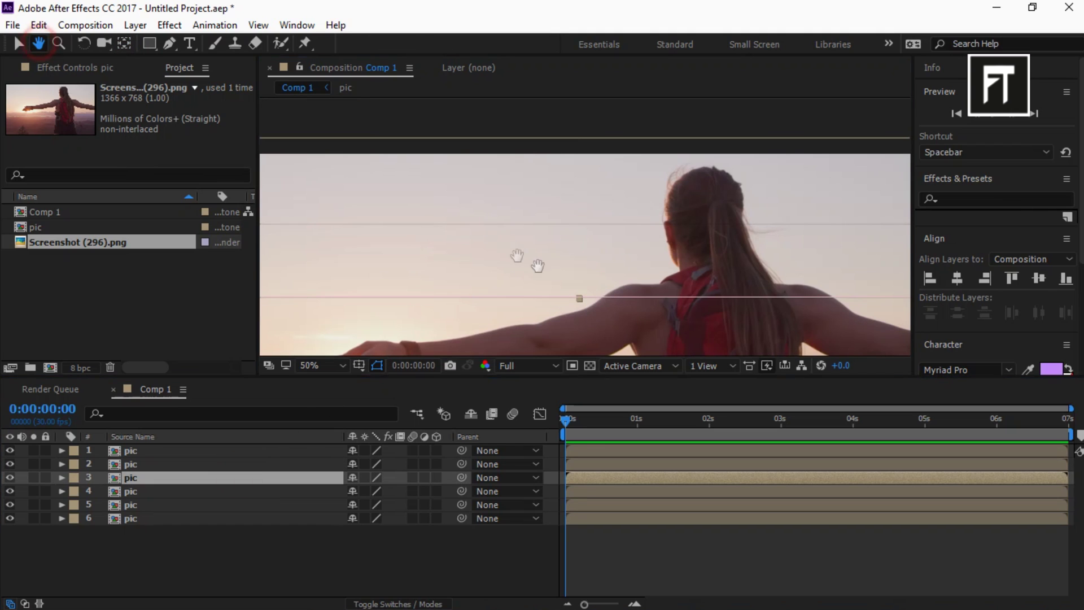
pyautogui.scroll(2, 578, 297)
pyautogui.click(131, 45)
pyautogui.moveTo(578, 295); pyautogui.dragTo(577, 154)
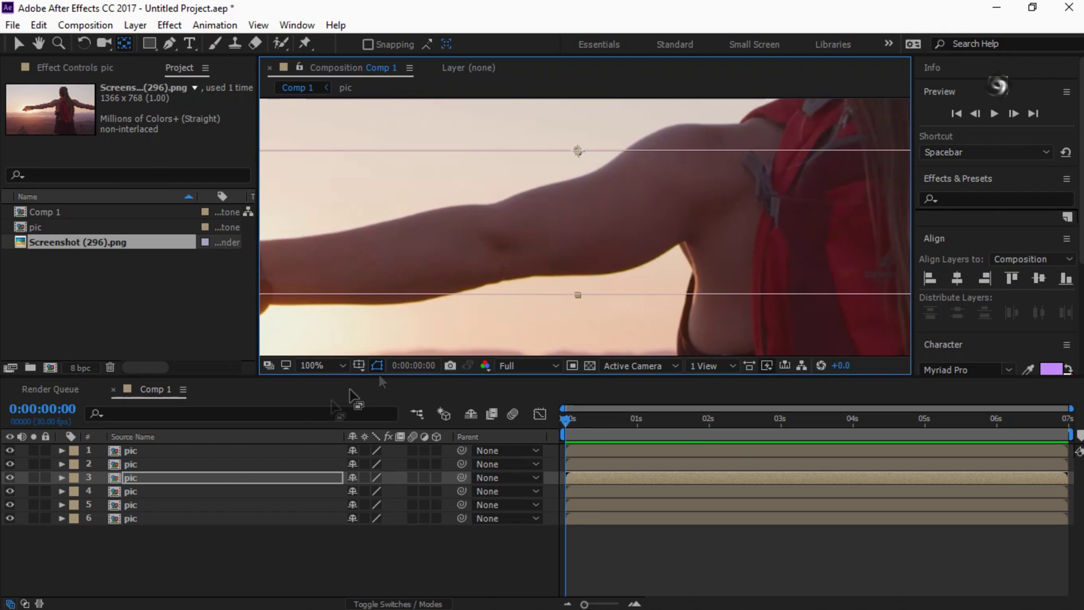
# Step: Check the anchor point position of pic layer 4 against its strip's top edge
pyautogui.click(203, 491)
pyautogui.scroll(-1, 581, 303)
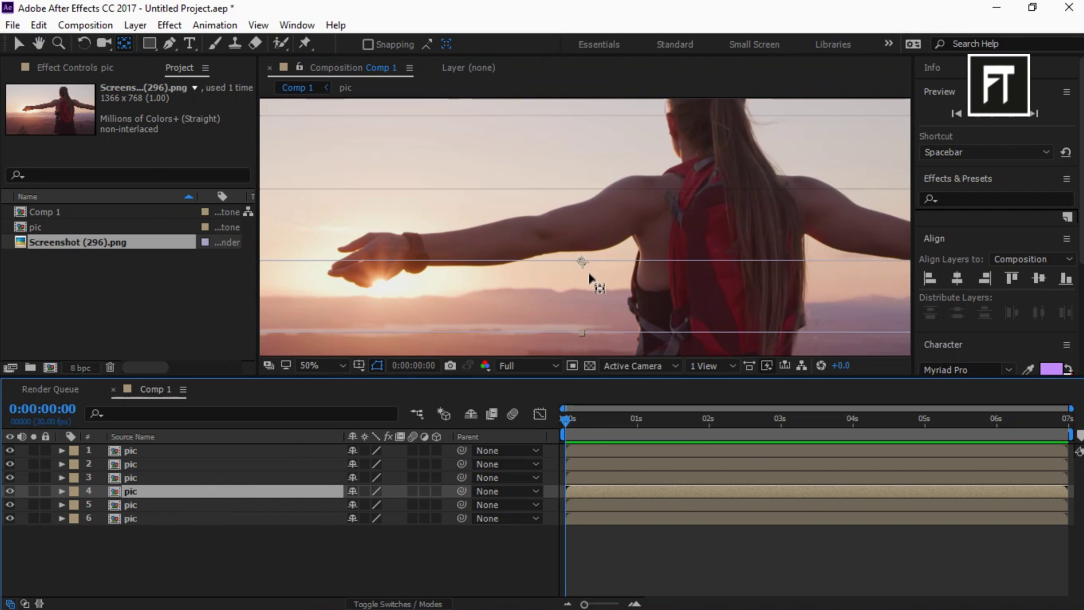
pyautogui.scroll(-1, 589, 276)
pyautogui.scroll(1, 590, 279)
pyautogui.scroll(-1, 591, 280)
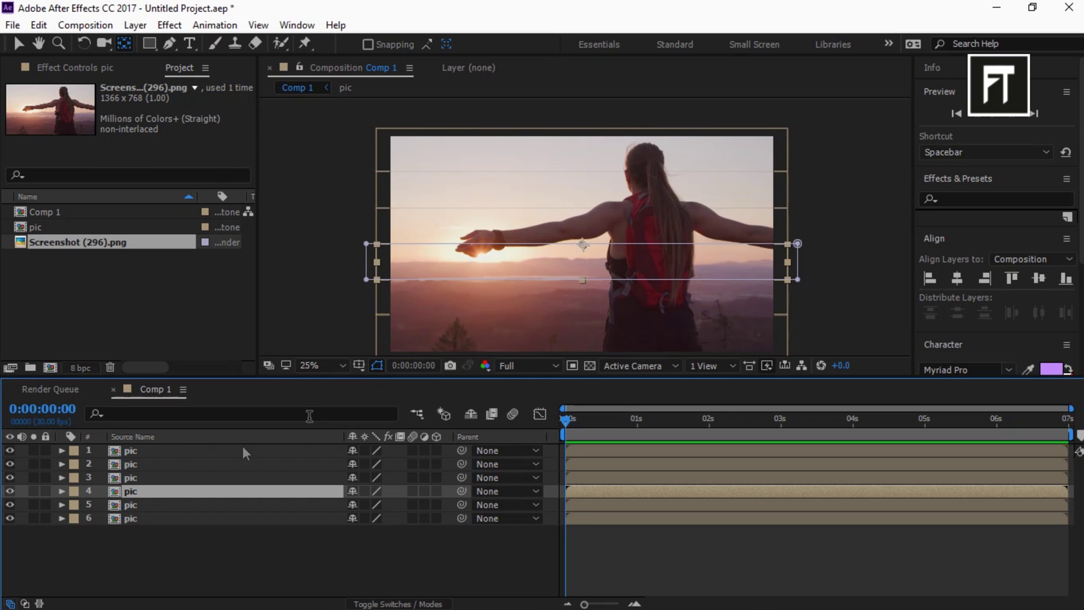
# Step: Move the anchor point of pic layer 5 precisely onto the middle of its strip's top edge
pyautogui.click(177, 505)
pyautogui.moveTo(590, 257); pyautogui.dragTo(585, 267)
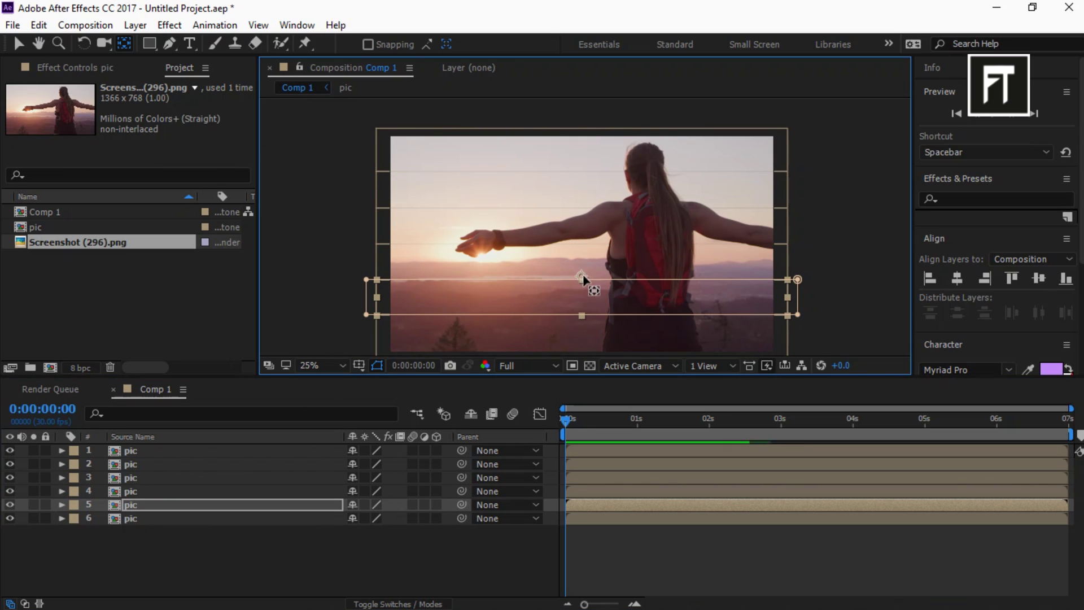
pyautogui.scroll(4, 583, 292)
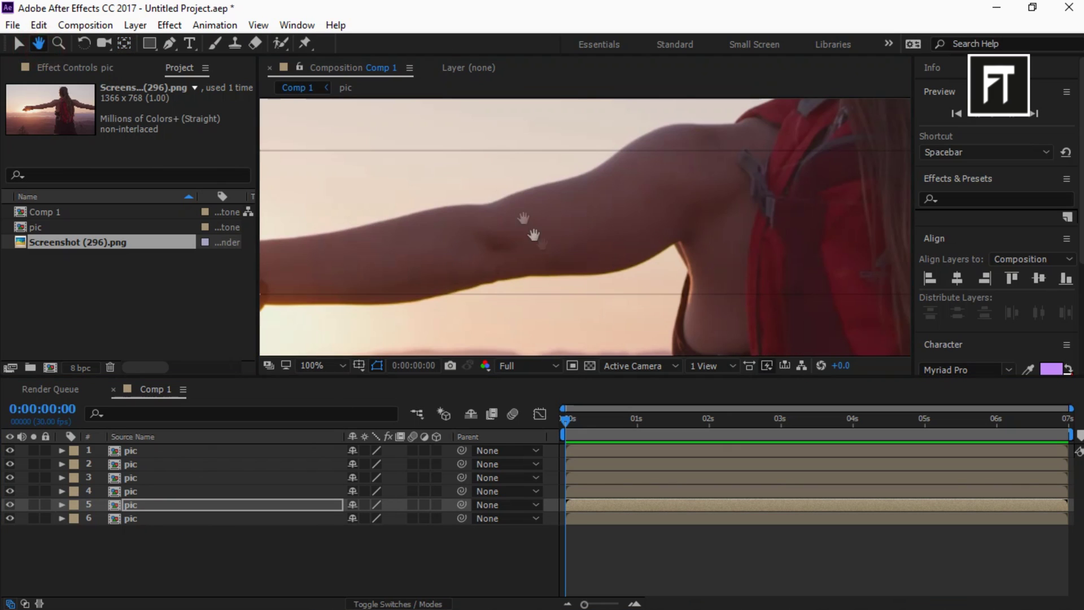
pyautogui.scroll(2, 612, 218)
pyautogui.click(128, 43)
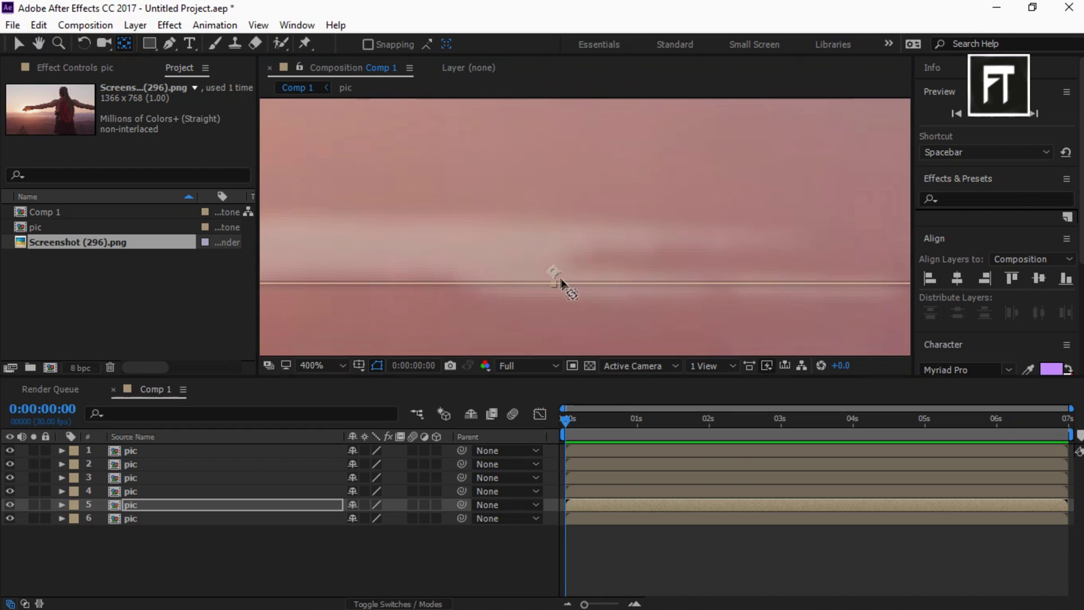
pyautogui.scroll(-8, 556, 282)
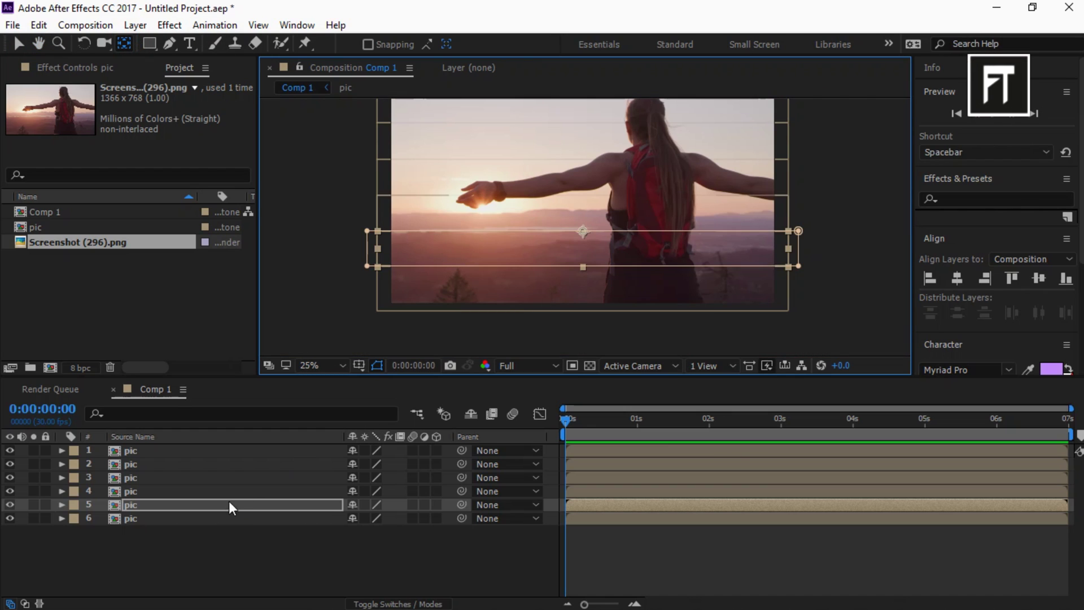
# Step: Move the anchor point of pic layer 6 precisely onto the middle of its strip's top edge
pyautogui.click(205, 518)
pyautogui.moveTo(583, 196); pyautogui.dragTo(605, 218)
pyautogui.scroll(4, 586, 265)
pyautogui.click(39, 43)
pyautogui.click(124, 42)
pyautogui.scroll(-6, 606, 219)
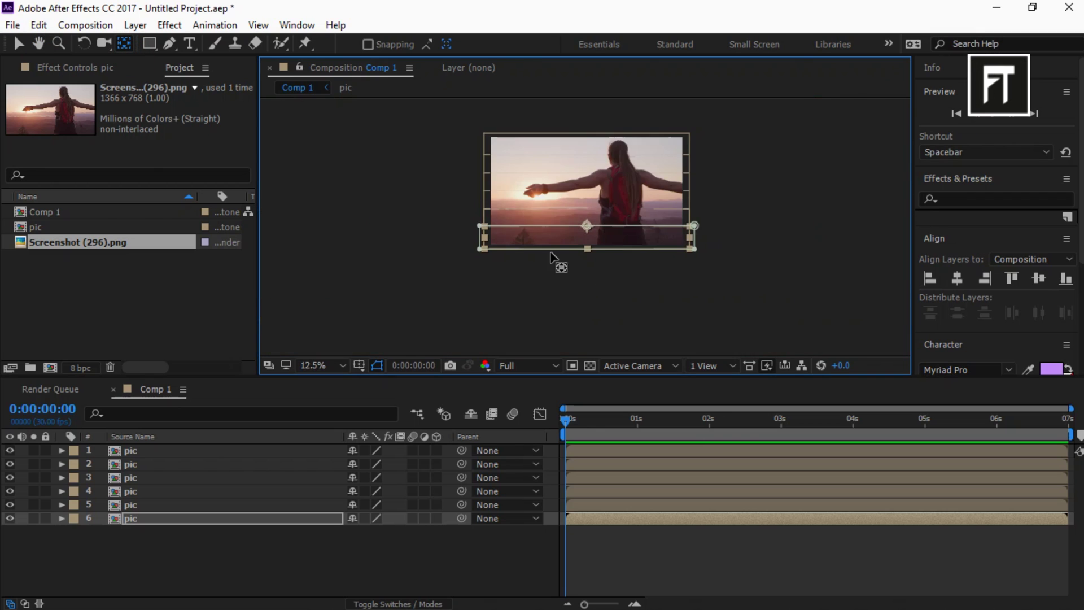
# Step: Parent each pic layer from 2 to 6 to the layer directly above it, leaving layer 1 without a parent
pyautogui.moveTo(175, 503); pyautogui.dragTo(226, 452)
pyautogui.click(334, 366)
pyautogui.click(339, 90)
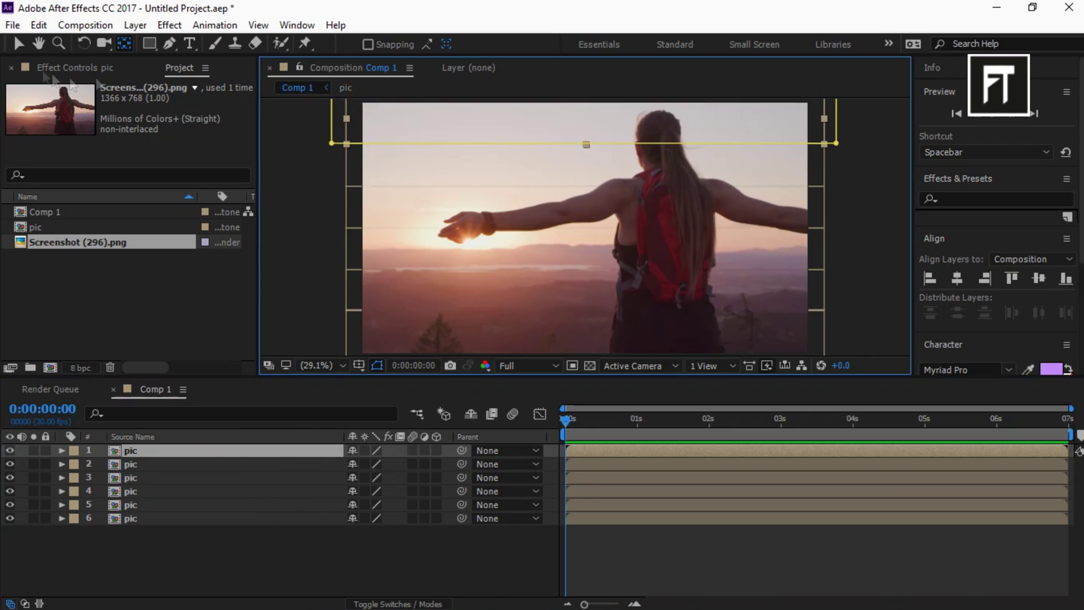
pyautogui.click(273, 548)
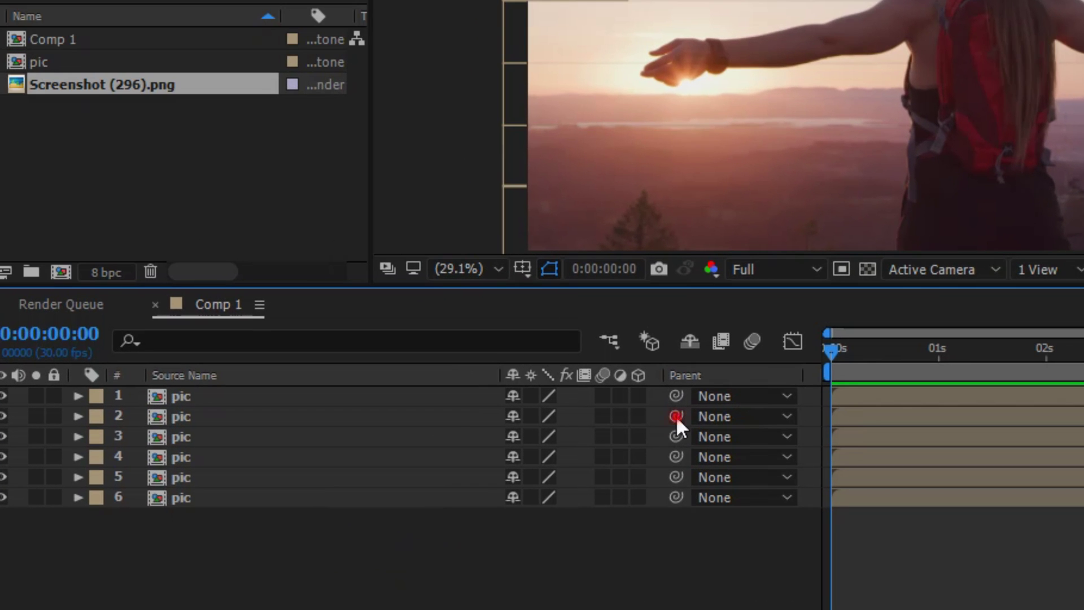
pyautogui.moveTo(462, 464); pyautogui.dragTo(258, 465)
pyautogui.moveTo(369, 417); pyautogui.dragTo(382, 397)
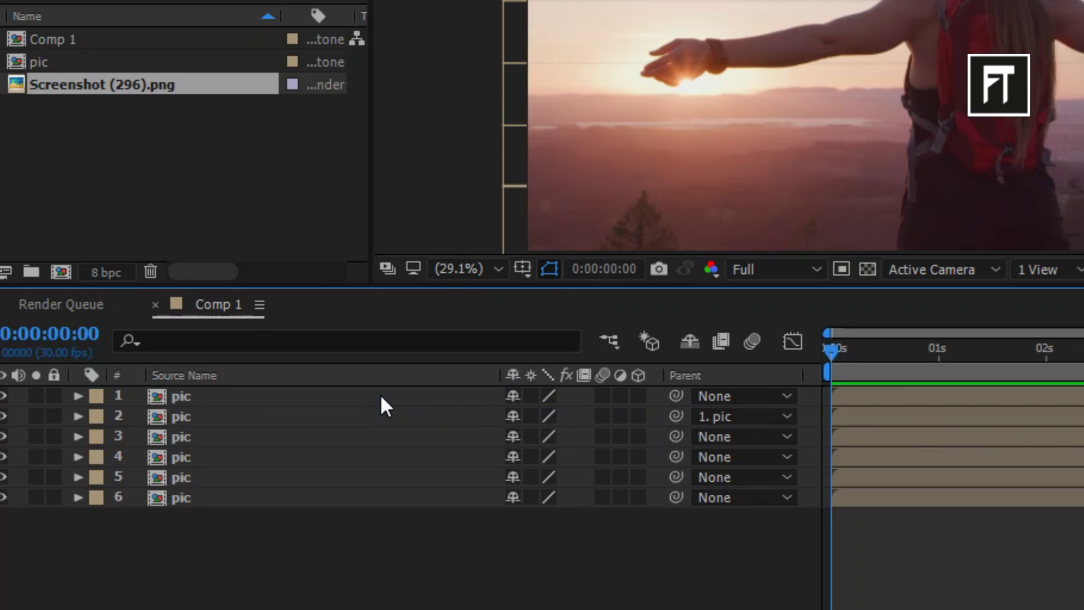
pyautogui.moveTo(564, 436); pyautogui.dragTo(435, 421)
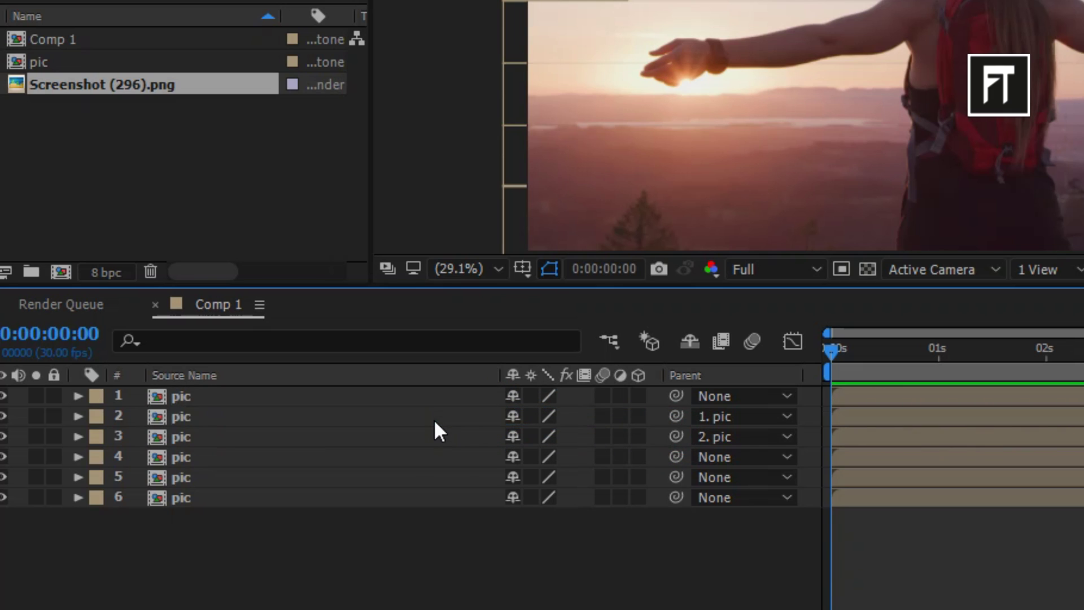
pyautogui.moveTo(675, 456); pyautogui.dragTo(446, 439)
pyautogui.moveTo(676, 477); pyautogui.dragTo(445, 458)
pyautogui.moveTo(676, 497); pyautogui.dragTo(430, 476)
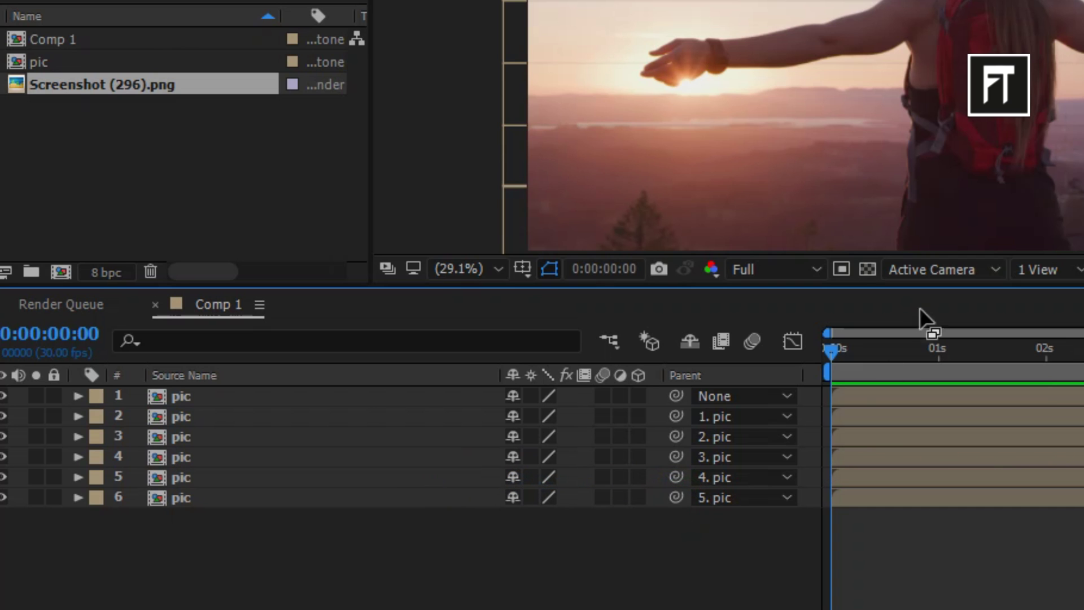
# Step: Shorten the visible timeline range to the first second and enable 3D and motion blur on all six pic layers
pyautogui.click(350, 397)
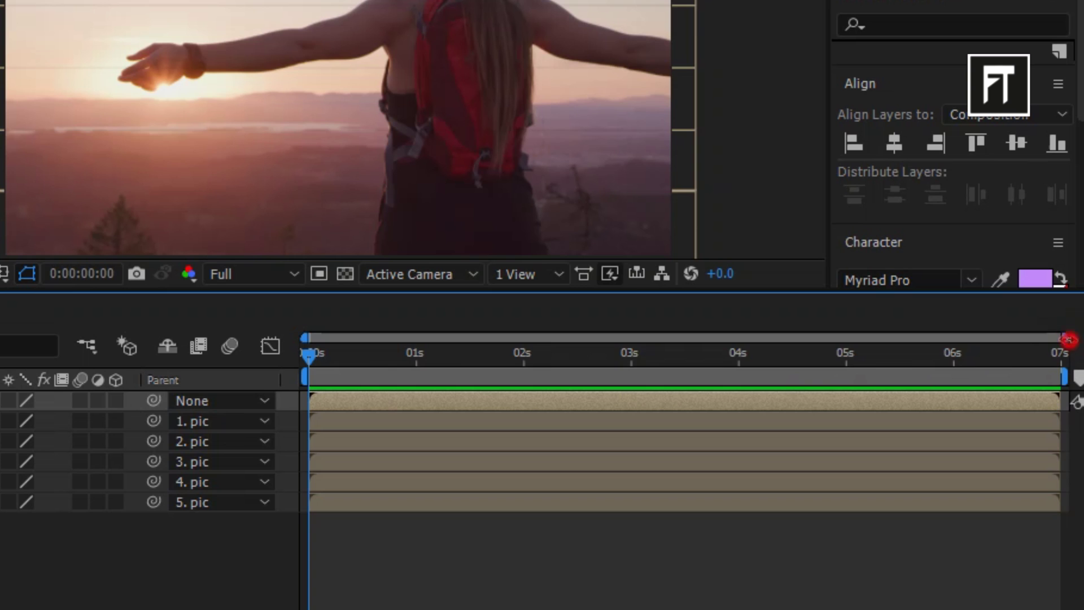
pyautogui.moveTo(1072, 338); pyautogui.dragTo(389, 355)
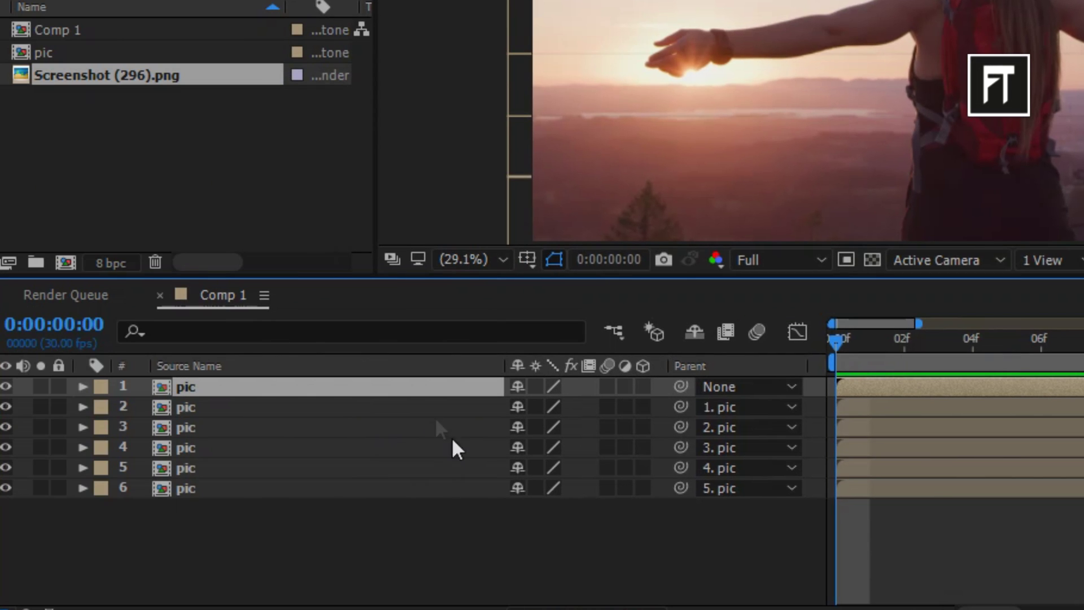
pyautogui.moveTo(316, 544); pyautogui.dragTo(410, 378)
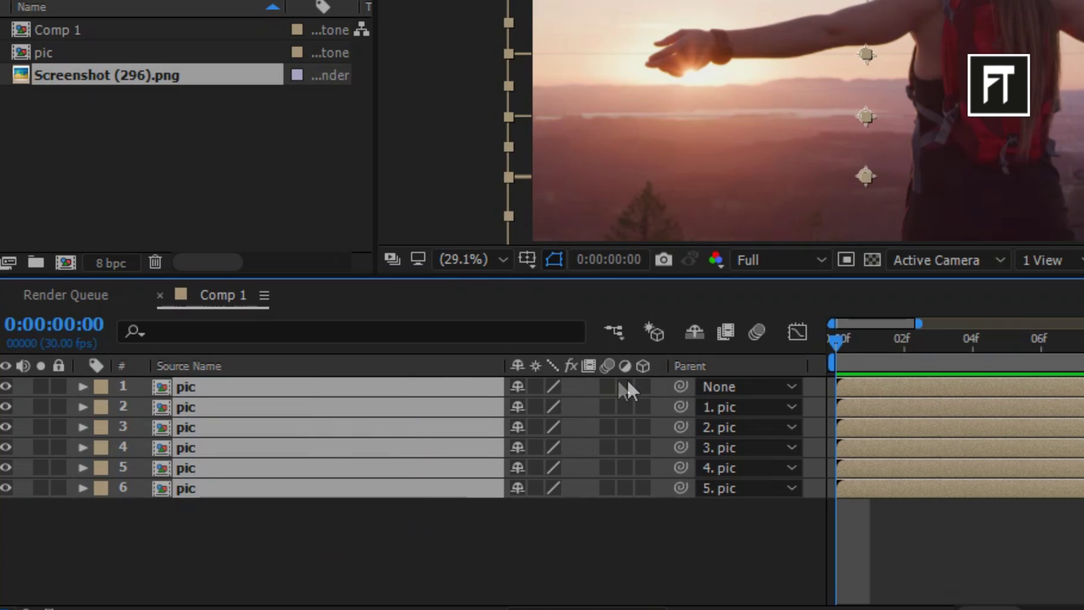
pyautogui.click(644, 386)
pyautogui.click(608, 387)
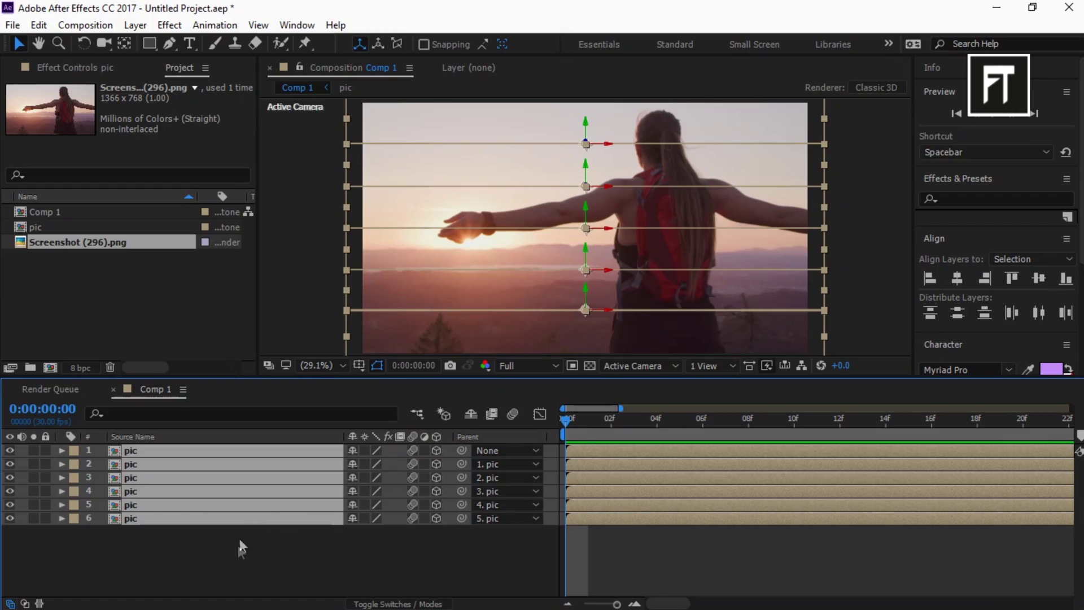
pyautogui.click(346, 517)
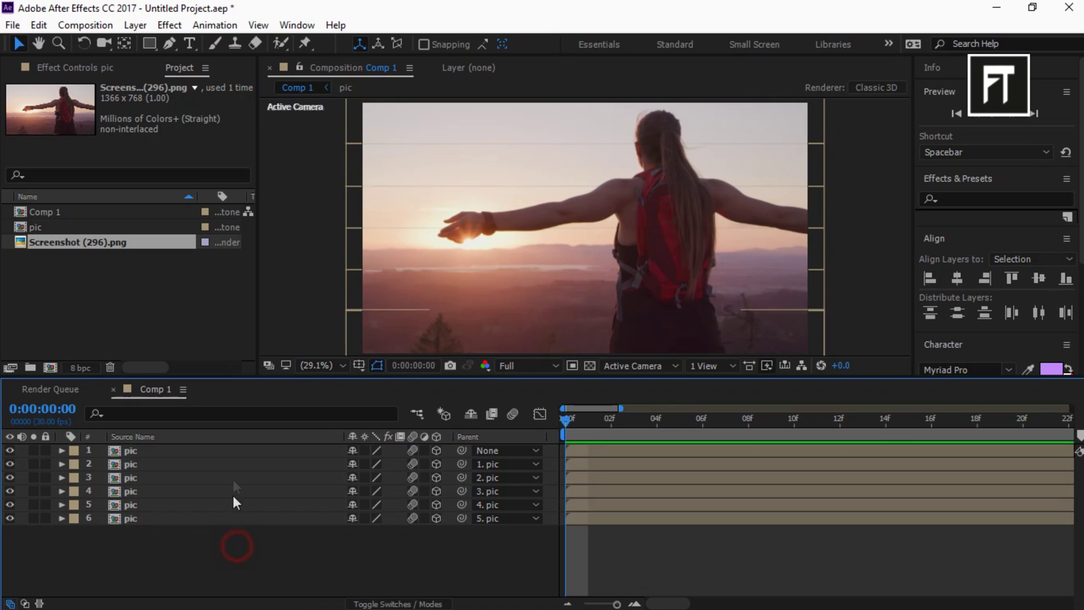
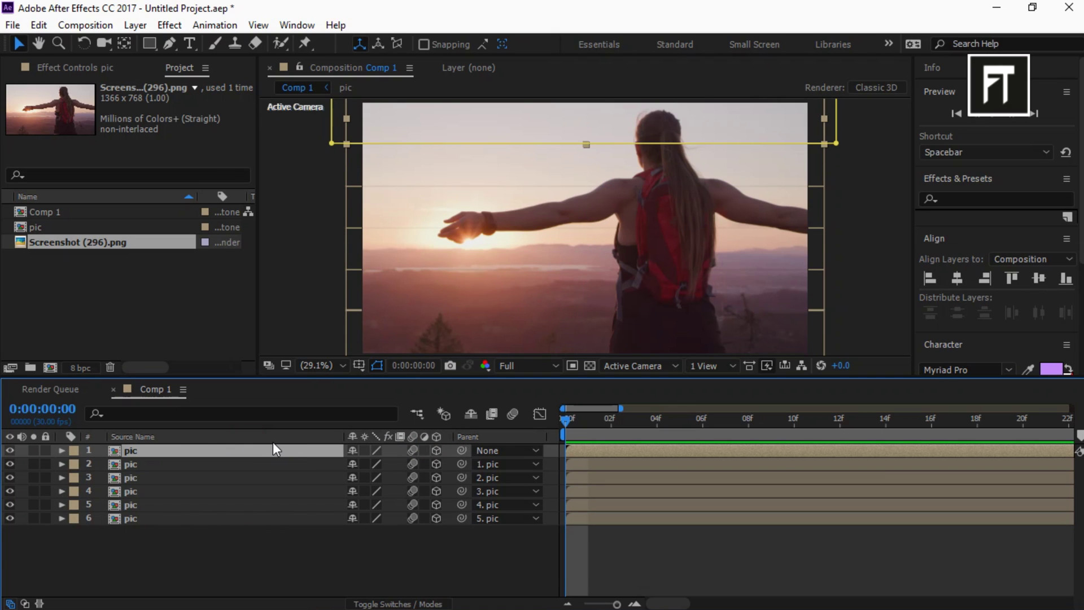
# Step: Set a 180° X Rotation keyframe on pic layer 1 at frame 4
pyautogui.press('r')
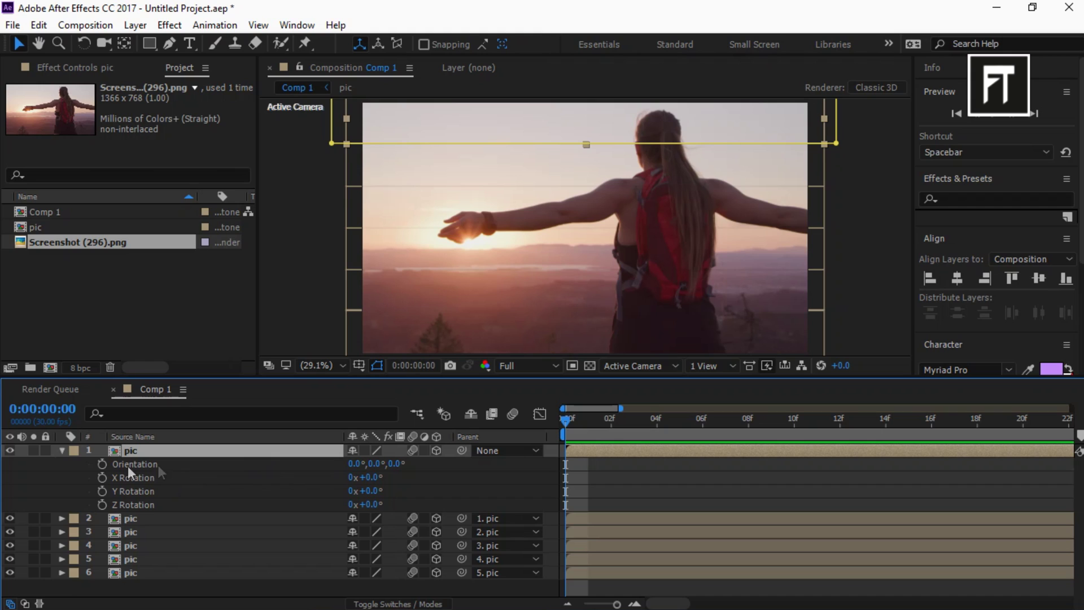
pyautogui.click(657, 419)
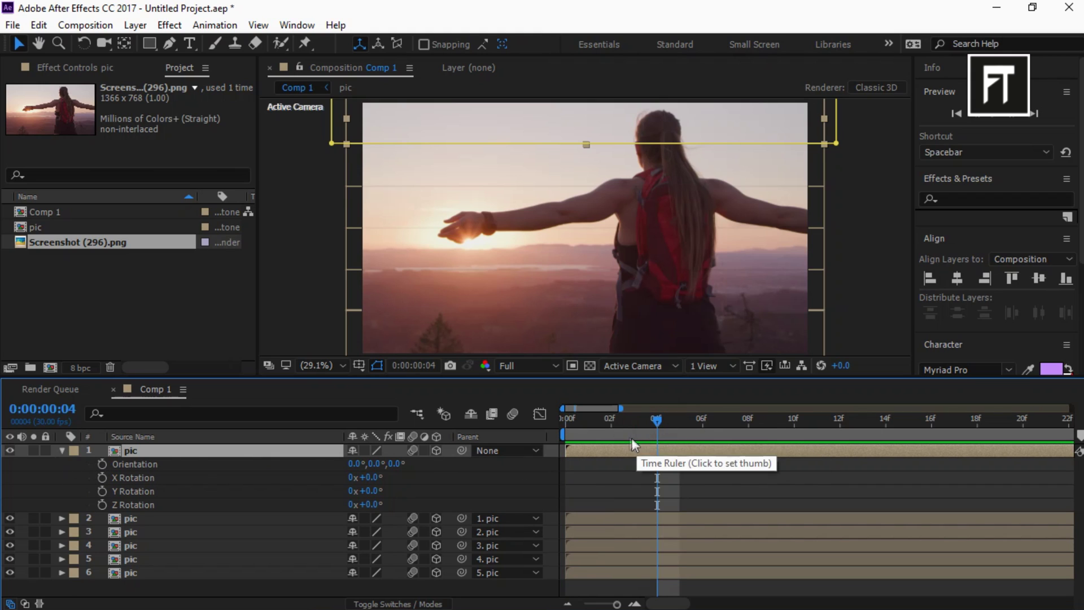
pyautogui.click(102, 478)
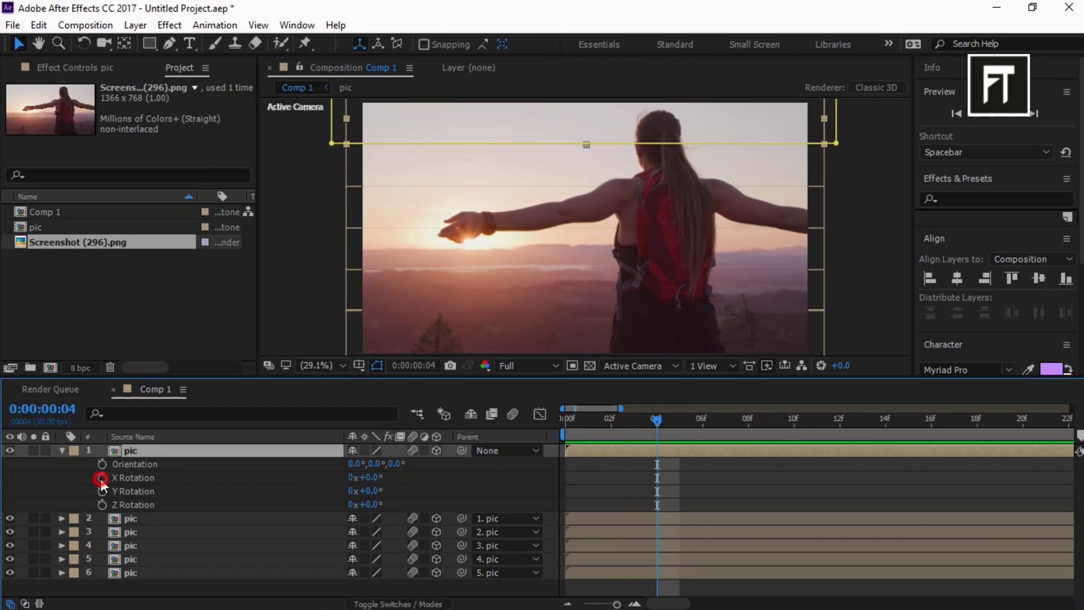
pyautogui.click(372, 478)
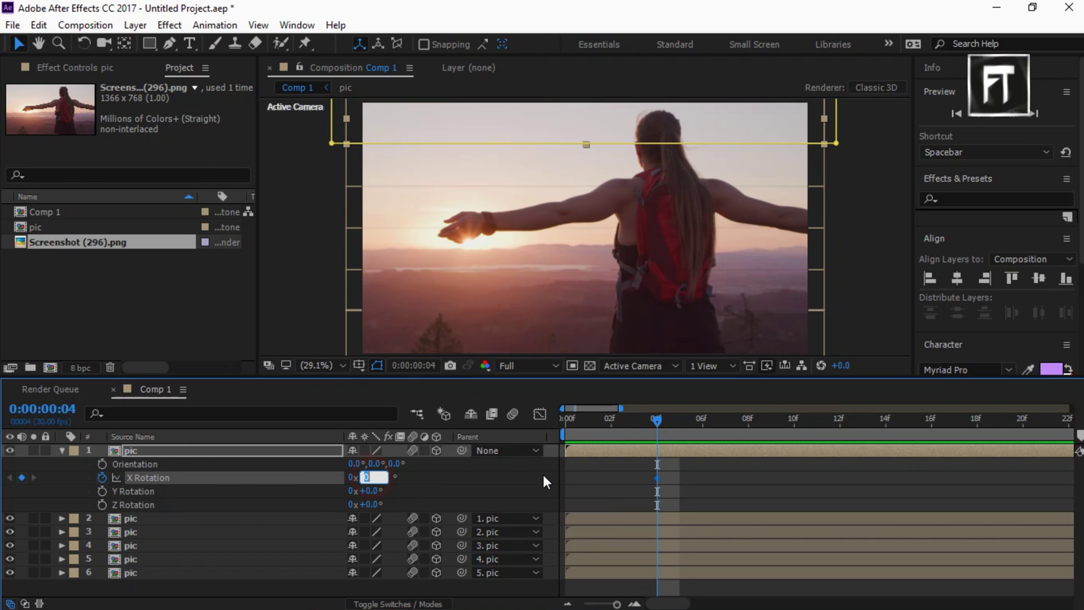
pyautogui.write('180')
pyautogui.press('Return')
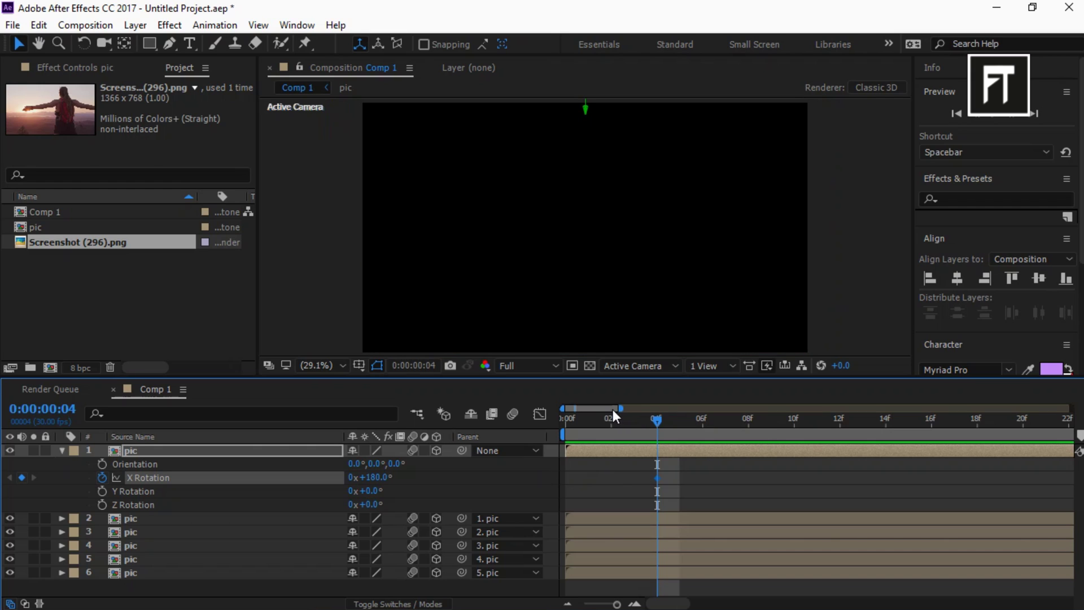
# Step: Set pic layer 1's X Rotation to -20° at frame 19
pyautogui.moveTo(570, 409); pyautogui.dragTo(588, 408)
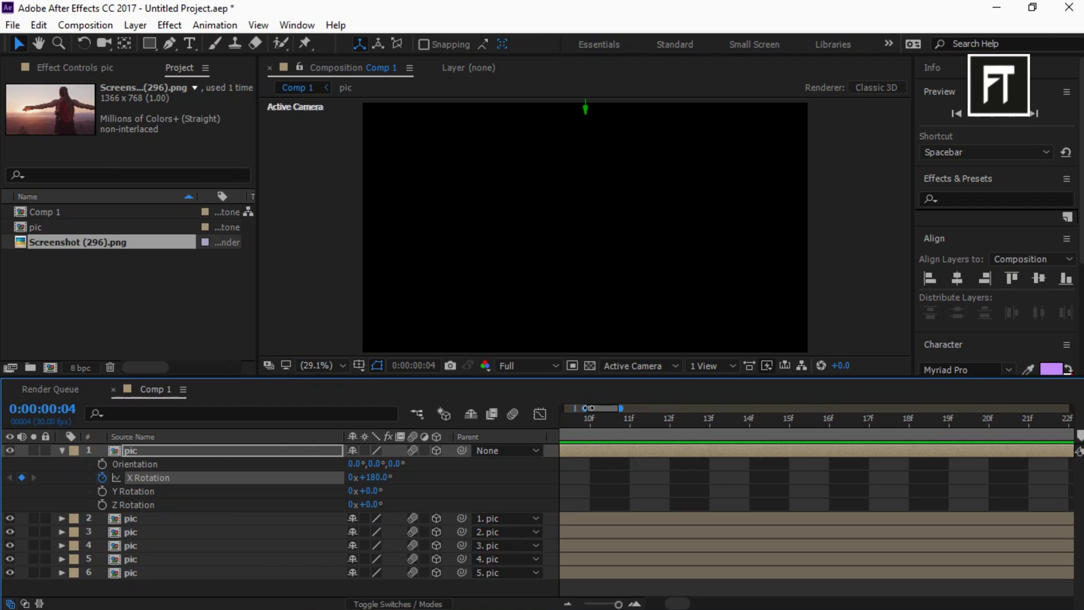
pyautogui.click(949, 421)
pyautogui.moveTo(609, 407); pyautogui.dragTo(617, 407)
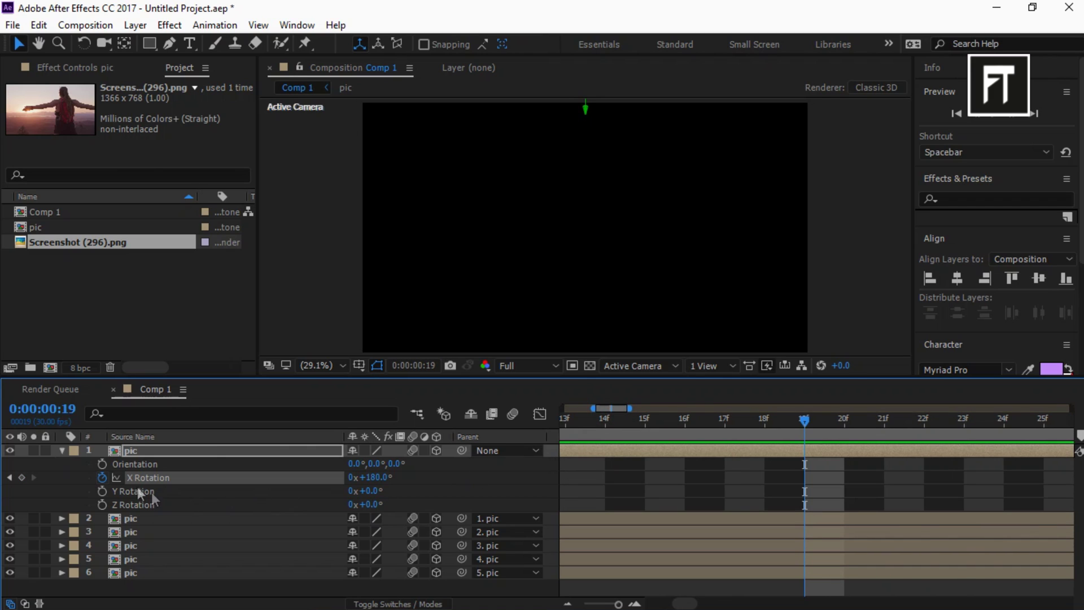
pyautogui.click(377, 478)
pyautogui.write('-20')
pyautogui.press('Return')
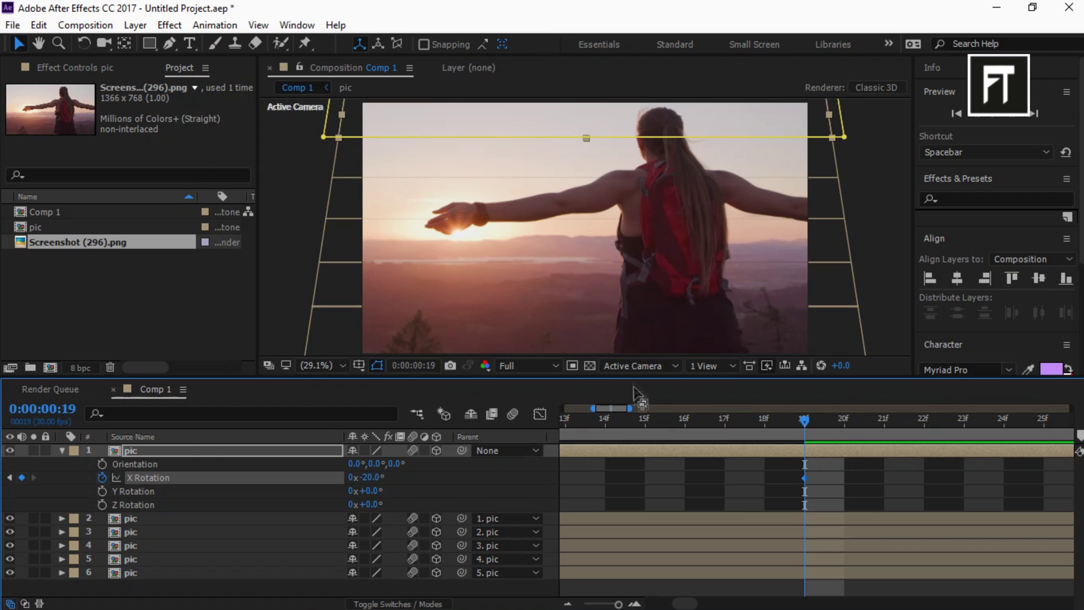
# Step: Set pic layer 1's X Rotation to 20° at frame 24
pyautogui.moveTo(621, 408); pyautogui.dragTo(634, 408)
pyautogui.click(805, 419)
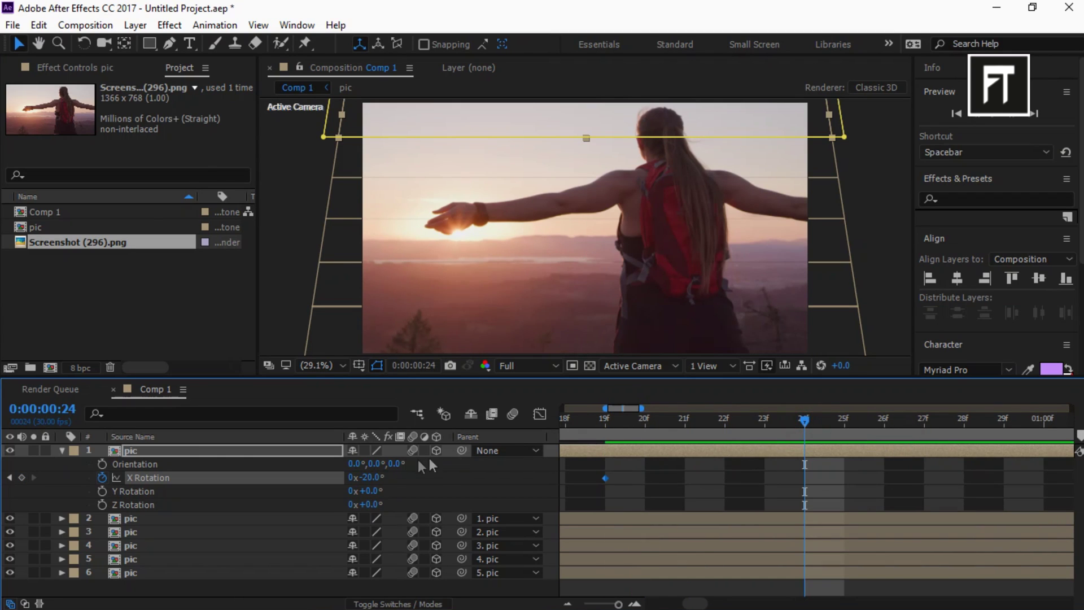
pyautogui.click(371, 481)
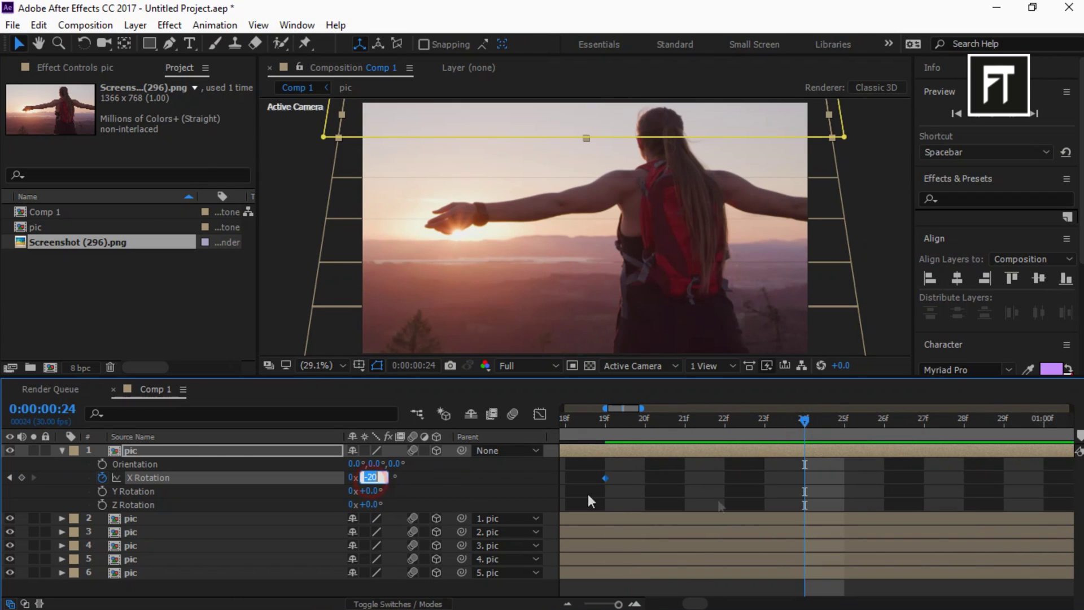
pyautogui.write('20')
pyautogui.press('Return')
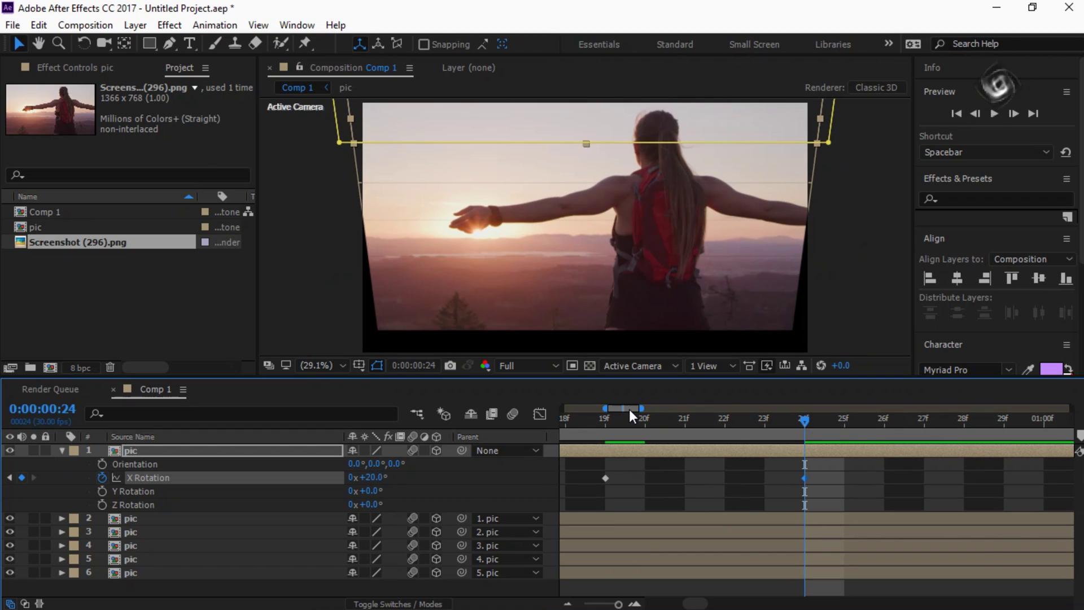
# Step: Set pic layer 1's X Rotation to 0° at frame 29
pyautogui.moveTo(629, 409); pyautogui.dragTo(639, 409)
pyautogui.click(845, 418)
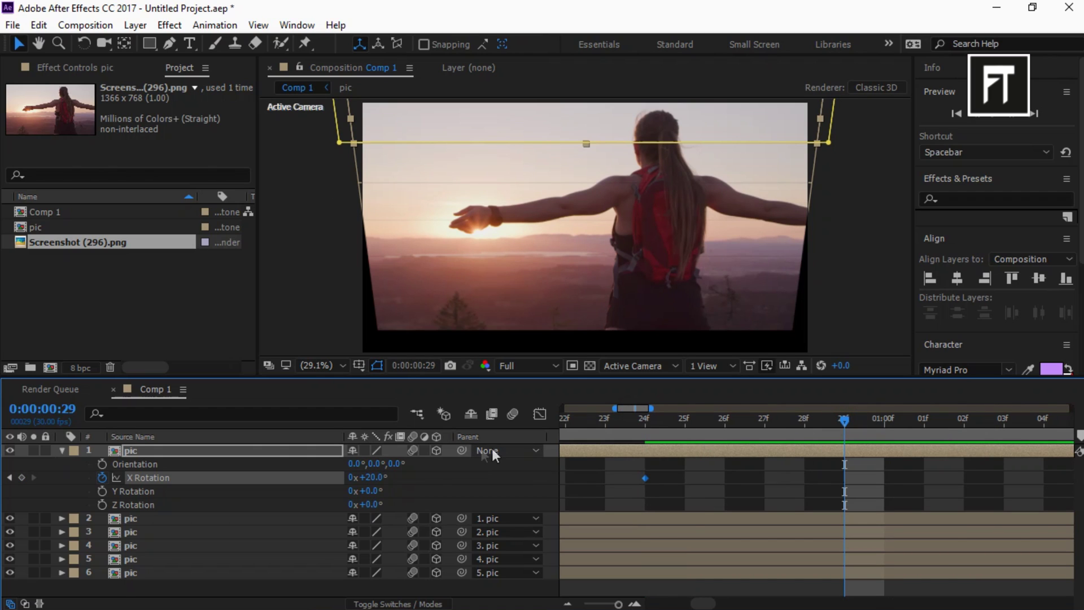
pyautogui.click(383, 478)
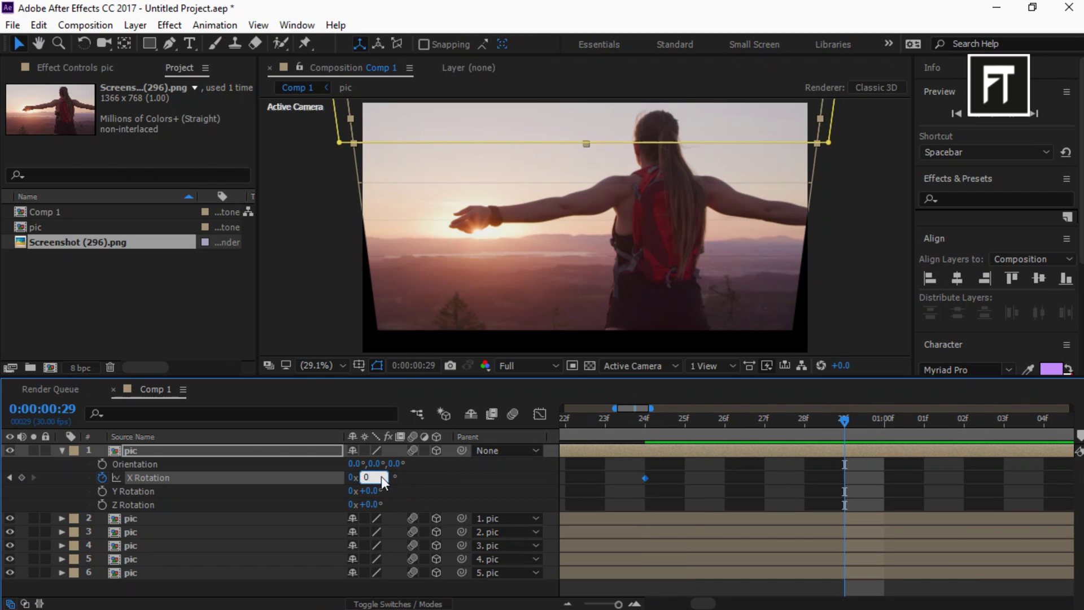
pyautogui.write('0')
pyautogui.press('Return')
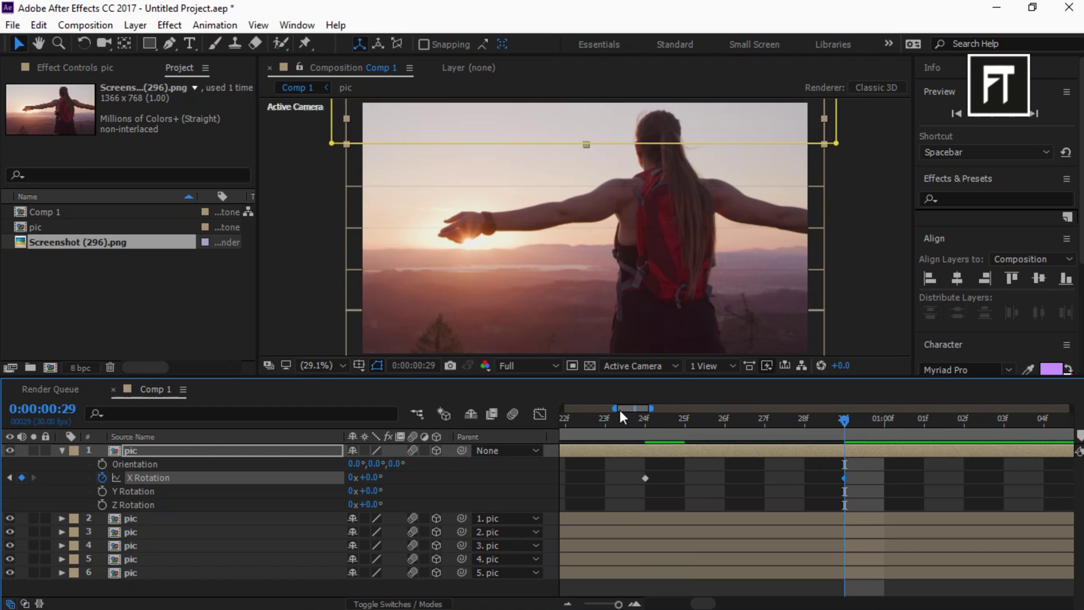
# Step: Copy all four X Rotation keyframes of pic layer 1 and move the current time to frame 4
pyautogui.moveTo(616, 409); pyautogui.dragTo(523, 415)
pyautogui.moveTo(651, 408); pyautogui.dragTo(919, 408)
pyautogui.moveTo(673, 479); pyautogui.dragTo(571, 481)
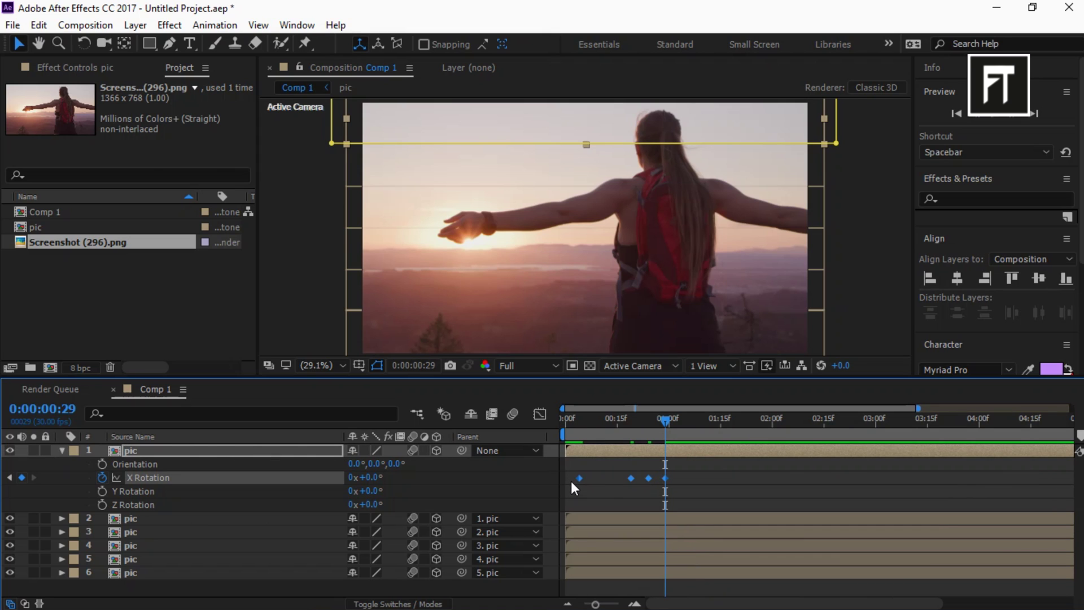
pyautogui.click(62, 450)
pyautogui.click(274, 450)
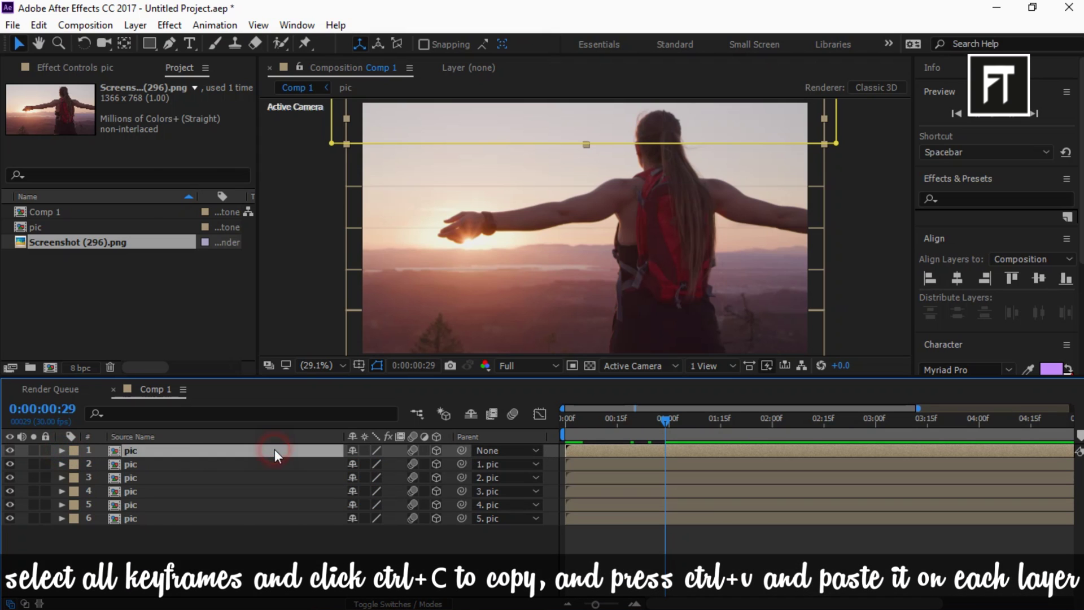
pyautogui.press('u')
pyautogui.moveTo(666, 420); pyautogui.dragTo(582, 423)
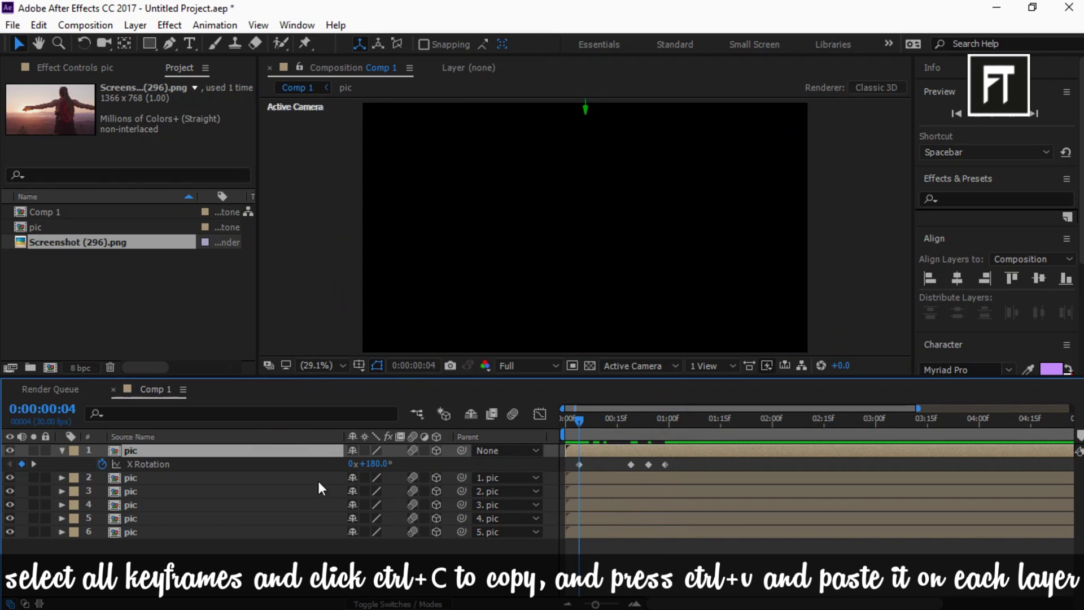
# Step: Paste the copied X Rotation keyframes onto each pic layer from 2 to 6 at frame 4 and reveal them in the timeline
pyautogui.click(300, 481)
pyautogui.hotkey('ctrl', 'v')
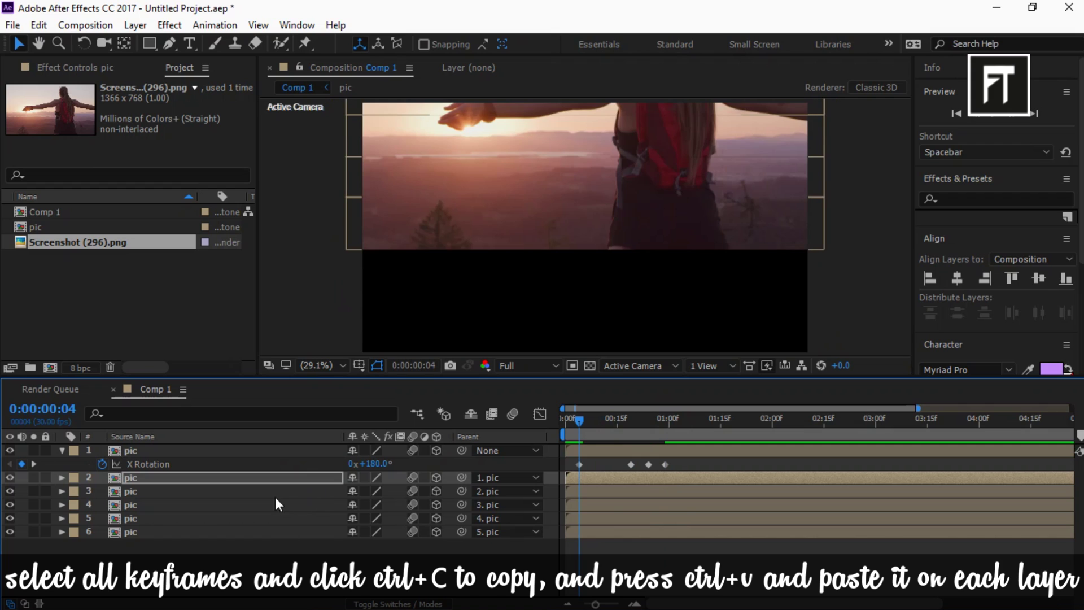
pyautogui.click(277, 489)
pyautogui.hotkey('ctrl', 'v')
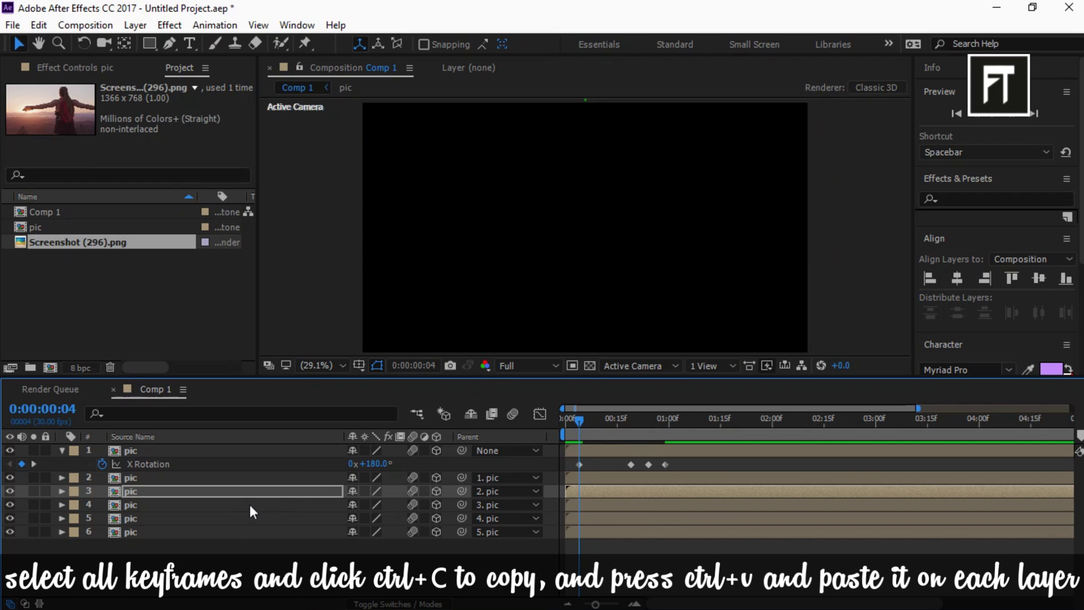
pyautogui.click(250, 504)
pyautogui.hotkey('ctrl', 'v')
pyautogui.click(238, 516)
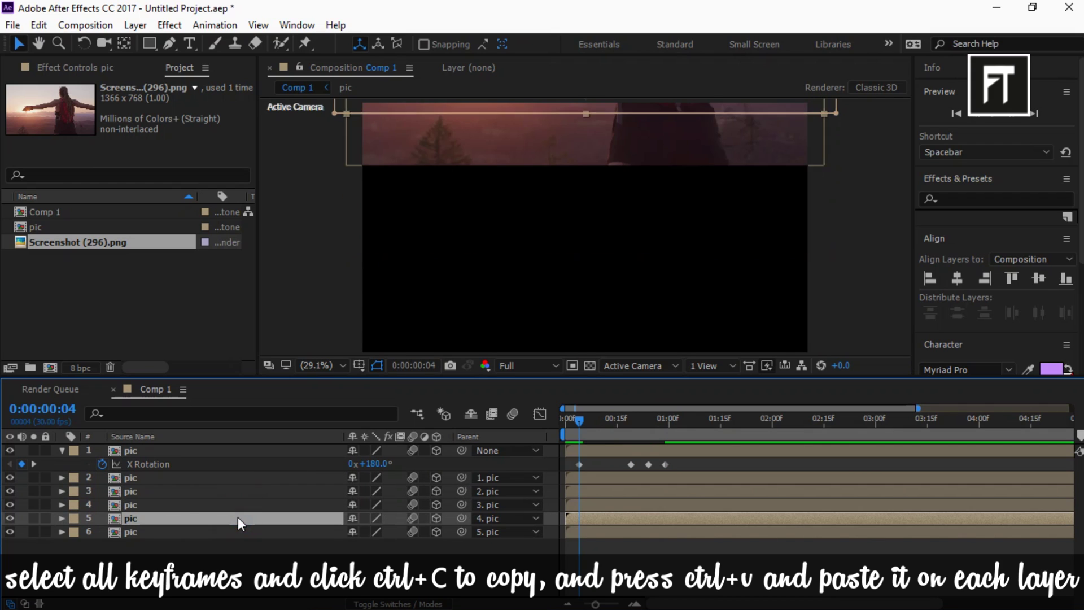
pyautogui.hotkey('ctrl', 'v')
pyautogui.click(231, 531)
pyautogui.moveTo(212, 555); pyautogui.dragTo(230, 480)
pyautogui.press('u')
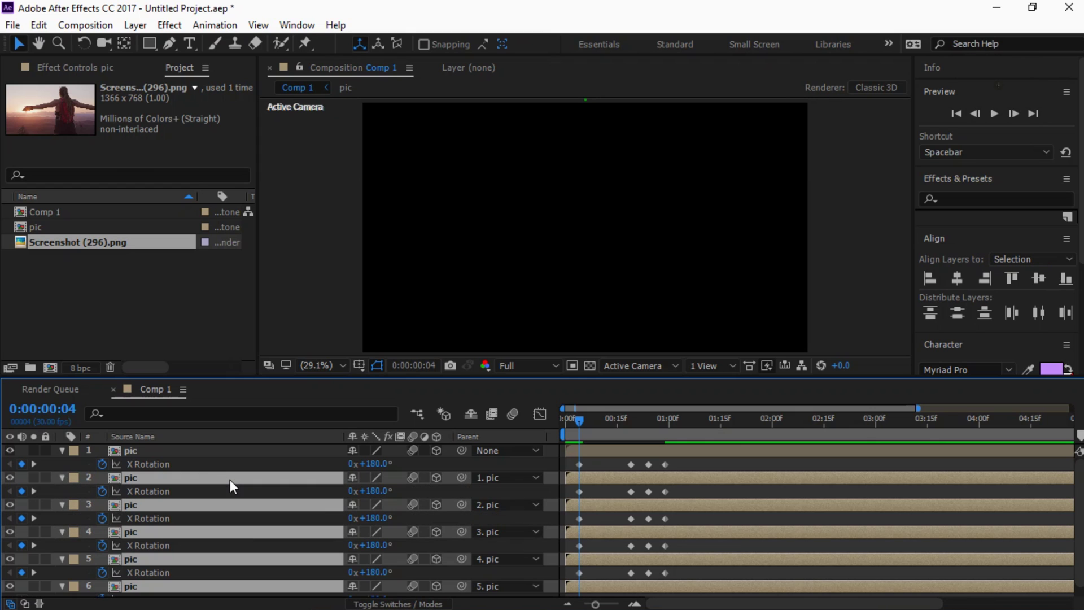
# Step: Stagger the X Rotation keyframes of pic layers 2 to 6 so each set starts about 5 frames after the layer above
pyautogui.scroll(-1, 683, 513)
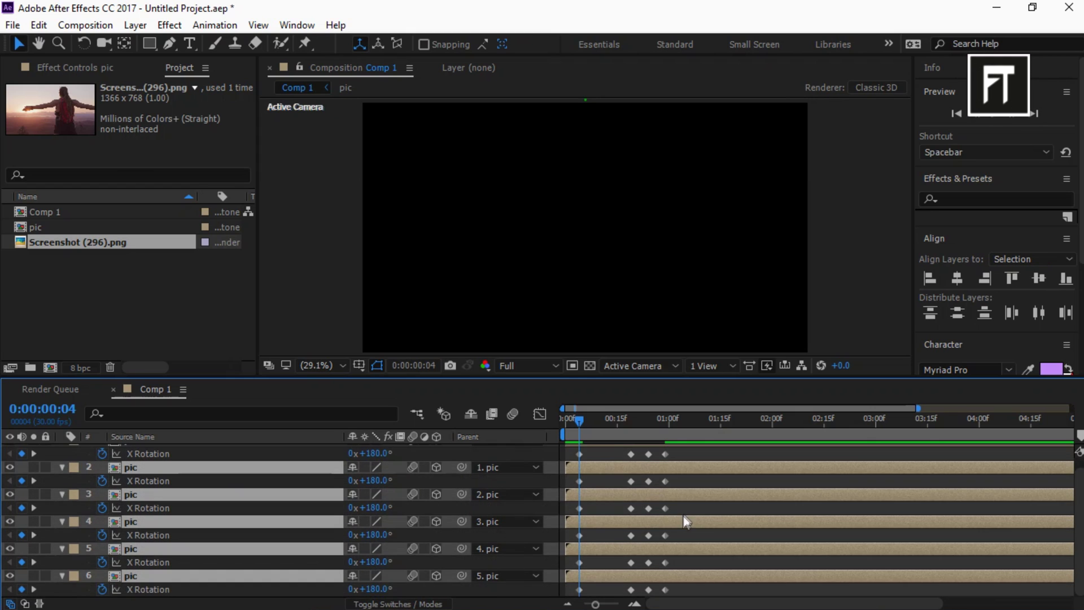
pyautogui.moveTo(695, 485); pyautogui.dragTo(594, 480)
pyautogui.moveTo(695, 507); pyautogui.dragTo(612, 507)
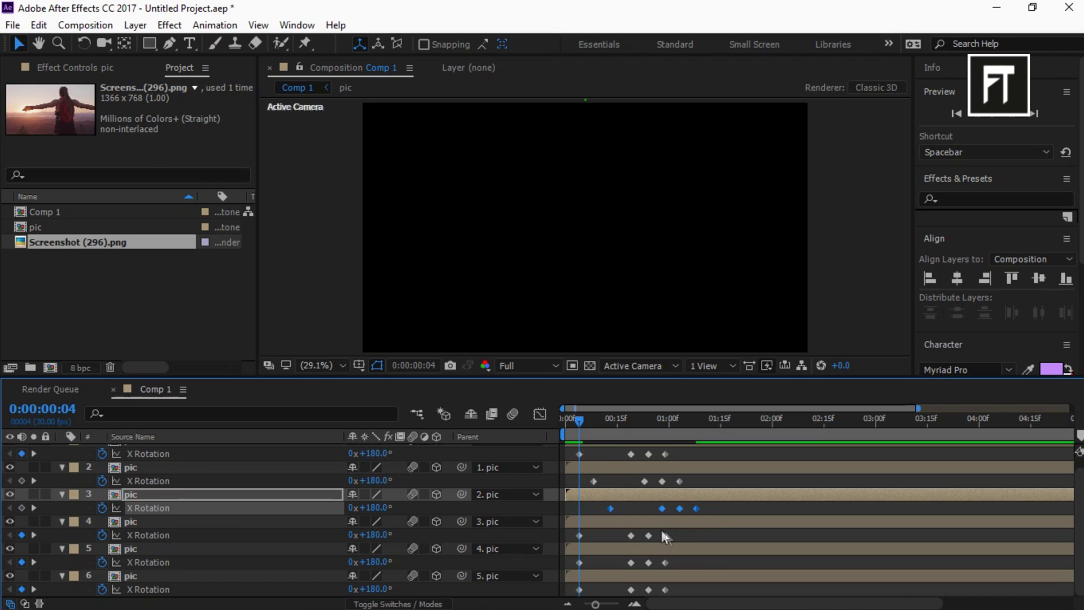
pyautogui.moveTo(694, 535); pyautogui.dragTo(644, 564)
pyautogui.moveTo(681, 596)
pyautogui.mouseDown()
pyautogui.moveTo(571, 594)
pyautogui.moveTo(665, 590)
pyautogui.mouseUp()
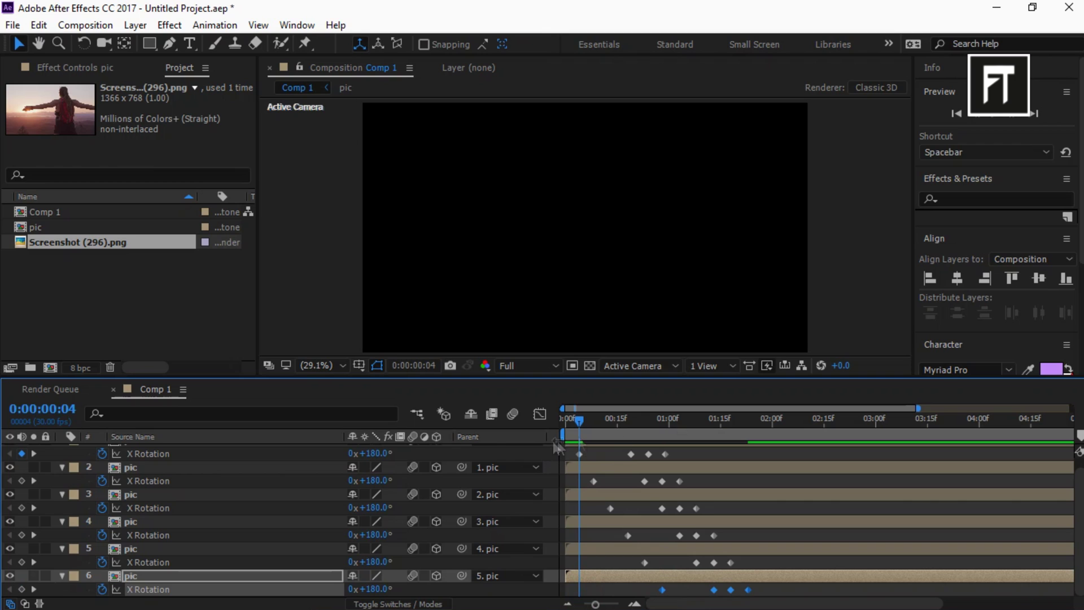
# Step: Deselect everything, collapse the layer properties and preview the folding animation from the first frame
pyautogui.hotkey('ctrl', 'shift', 'a')
pyautogui.press('u')
pyautogui.click(957, 113)
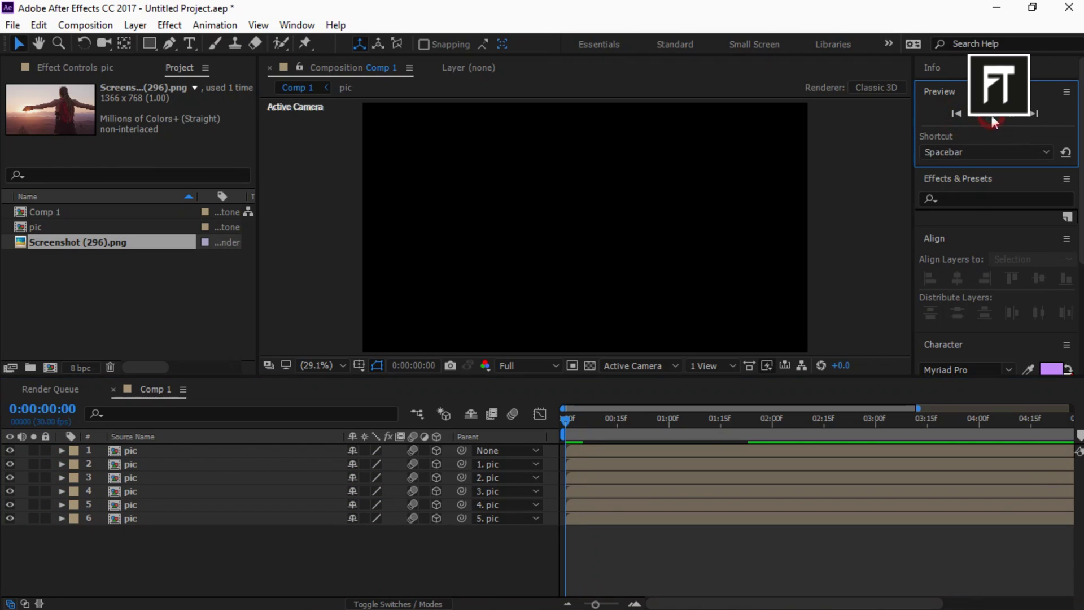
pyautogui.click(992, 118)
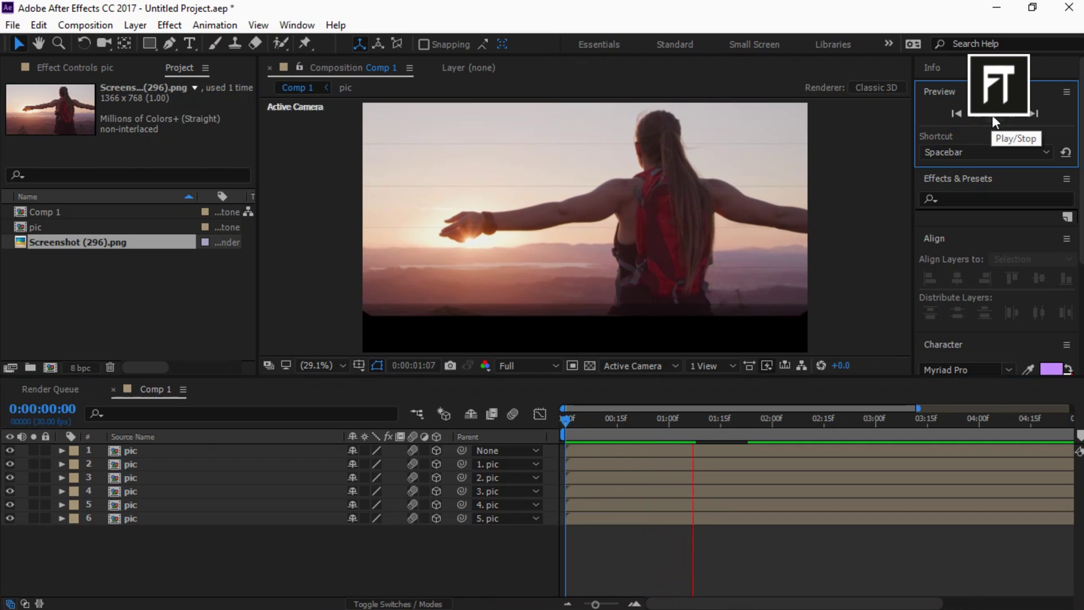
pyautogui.click(993, 116)
pyautogui.click(957, 113)
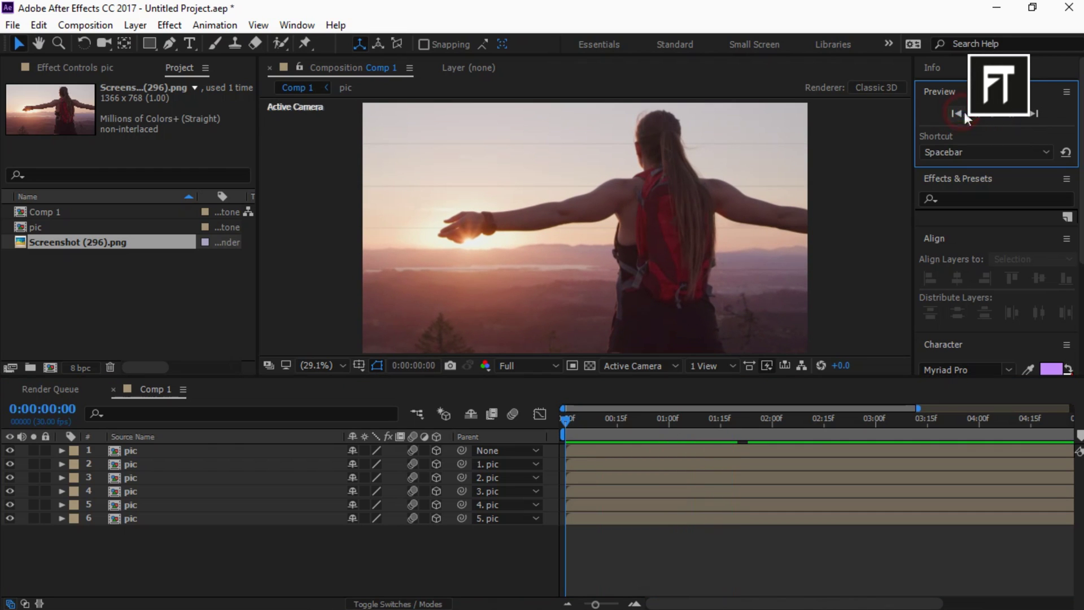
# Step: Replay the folding animation from the start with the composition shown at 16.7%, stopping once the picture has unfolded
pyautogui.scroll(-2, 846, 160)
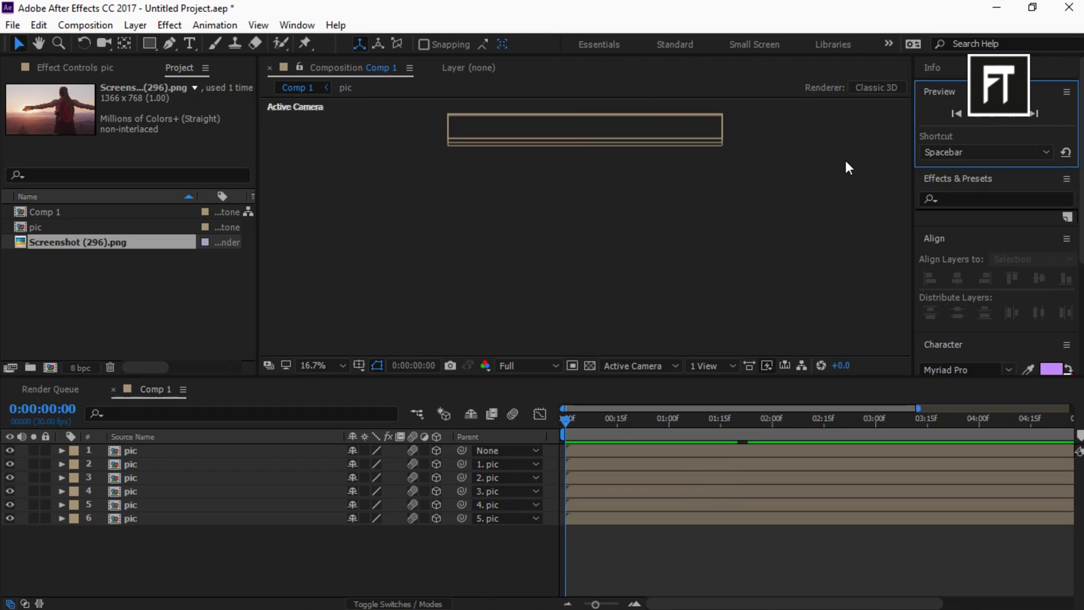
pyautogui.click(996, 119)
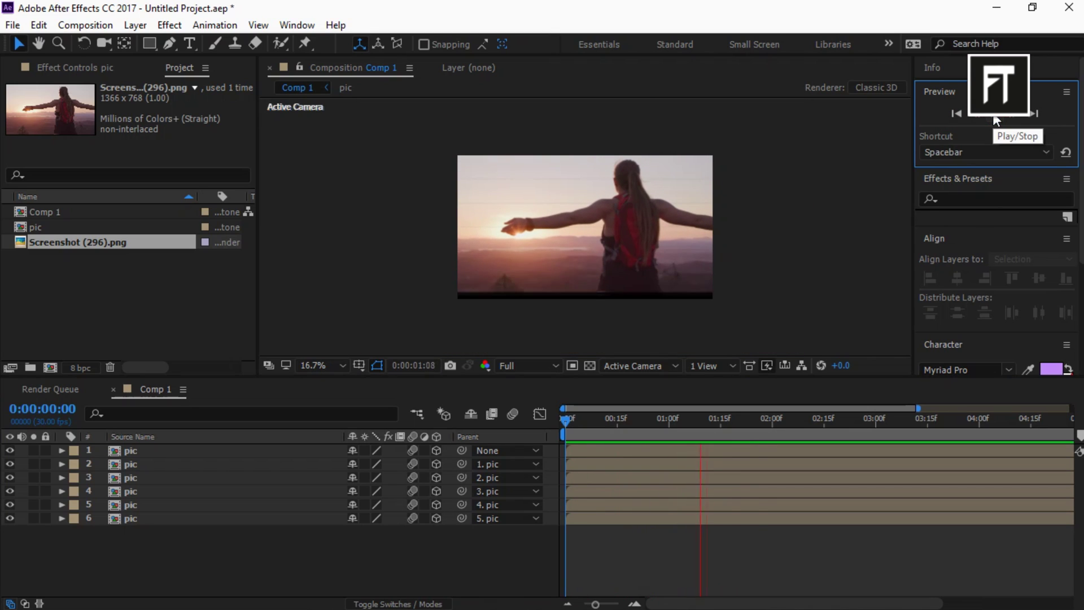
pyautogui.click(996, 119)
pyautogui.click(961, 115)
pyautogui.click(996, 119)
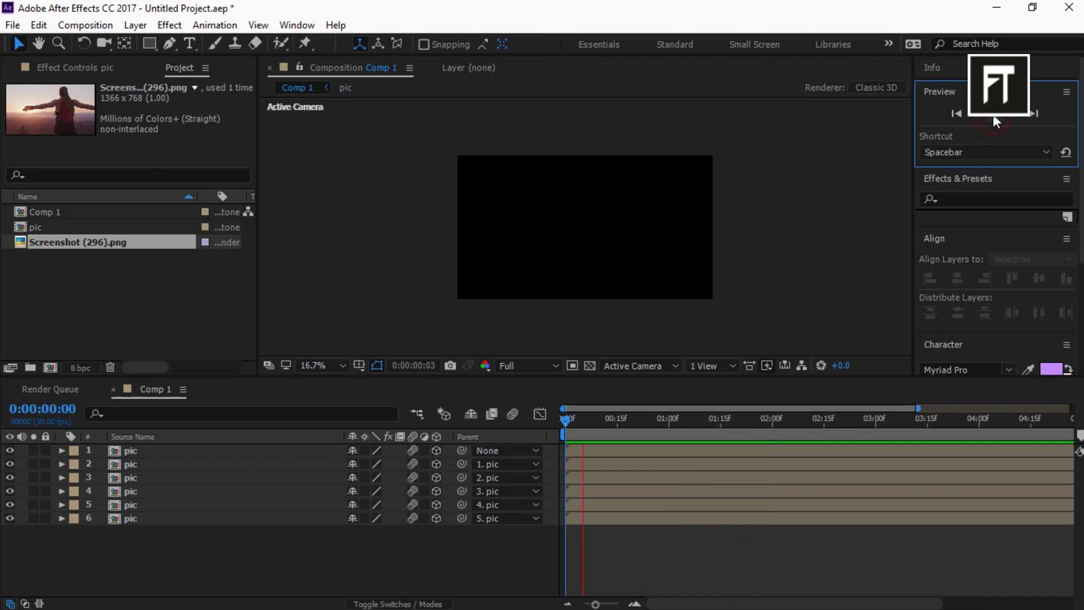
pyautogui.click(996, 119)
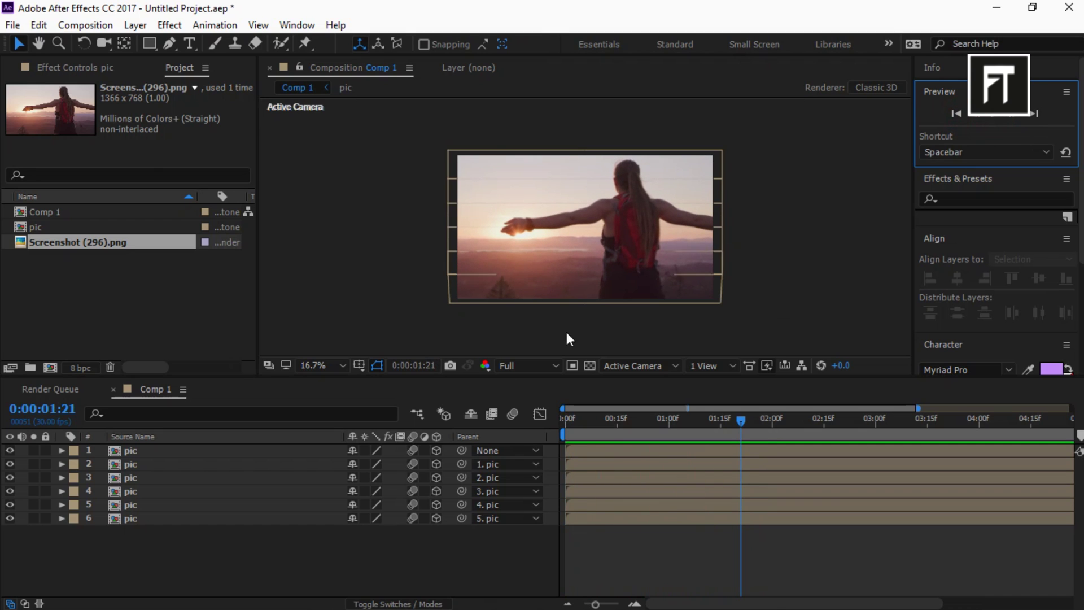
# Step: Fit the composition in its viewer and add an adjustment layer above all the pic layers
pyautogui.click(339, 366)
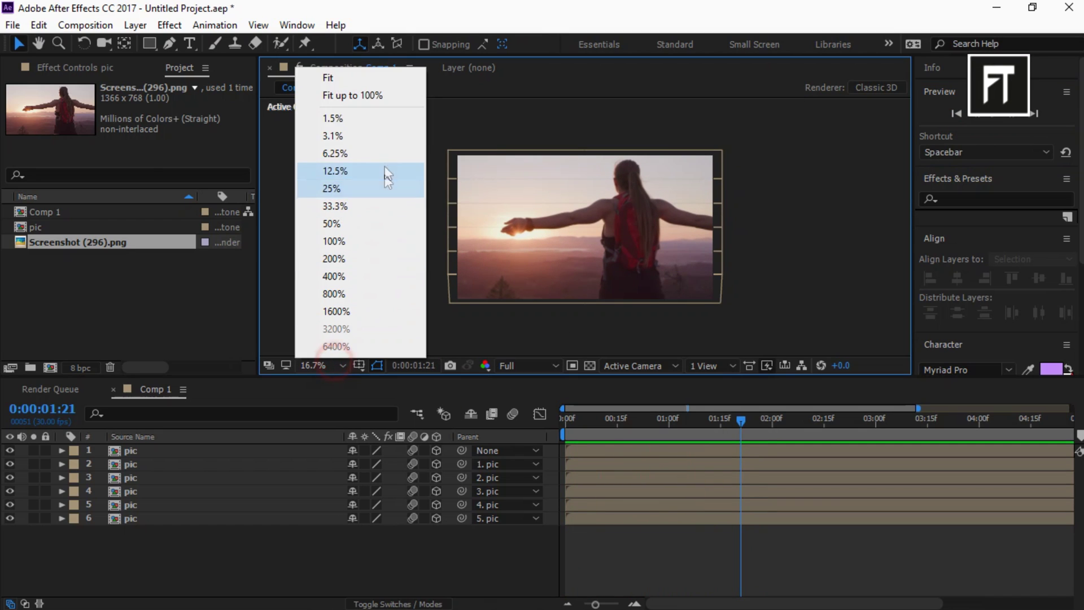
pyautogui.click(373, 97)
pyautogui.rightClick(202, 579)
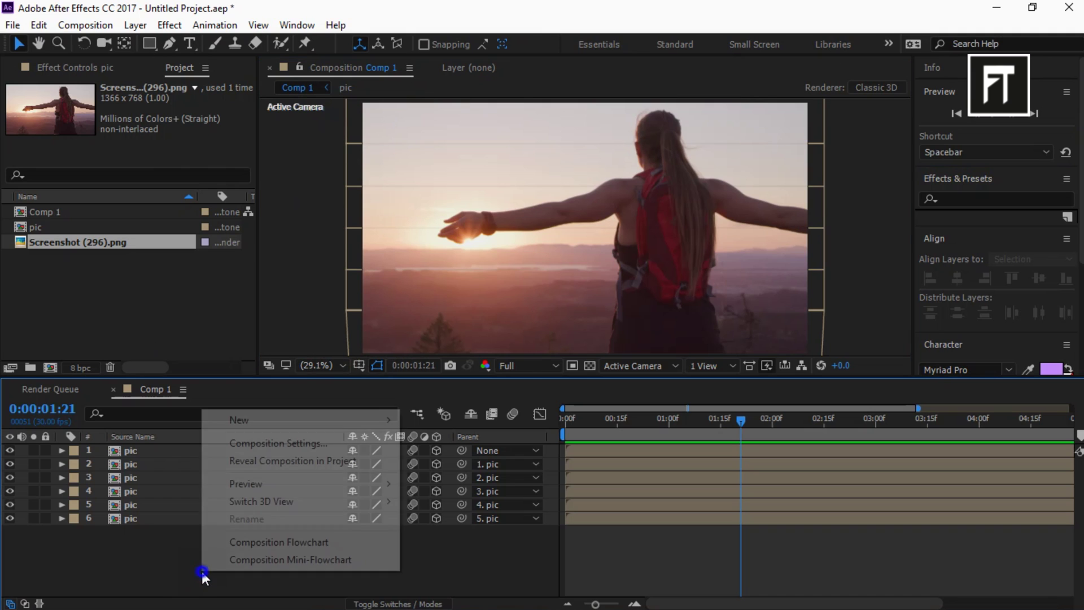
pyautogui.click(259, 419)
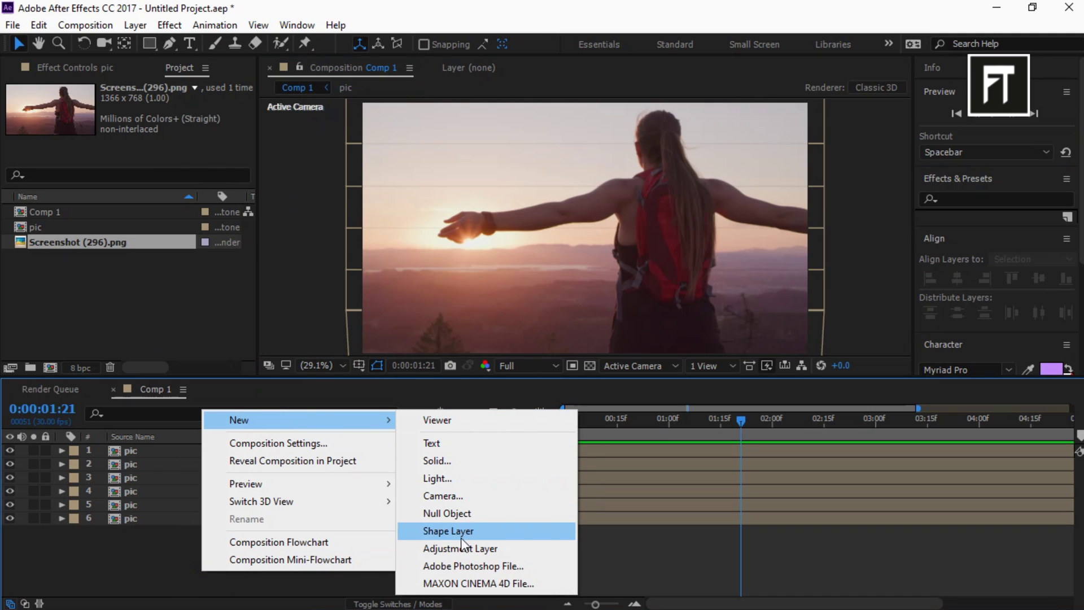
pyautogui.click(486, 550)
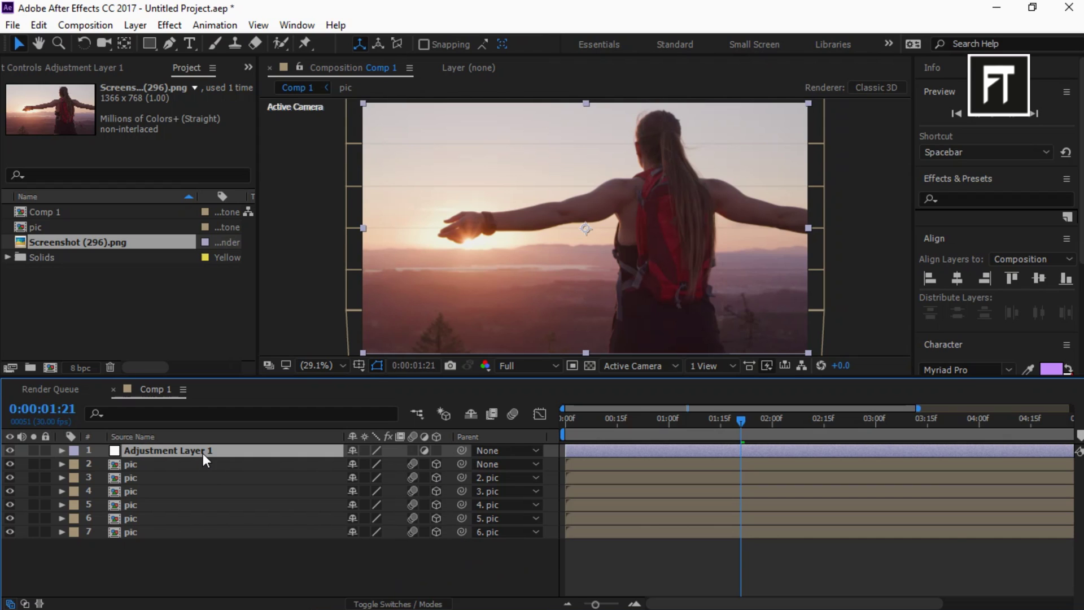
# Step: Add a Scale keyframe of 120% to the adjustment layer at 0:00:04:00
pyautogui.press('s')
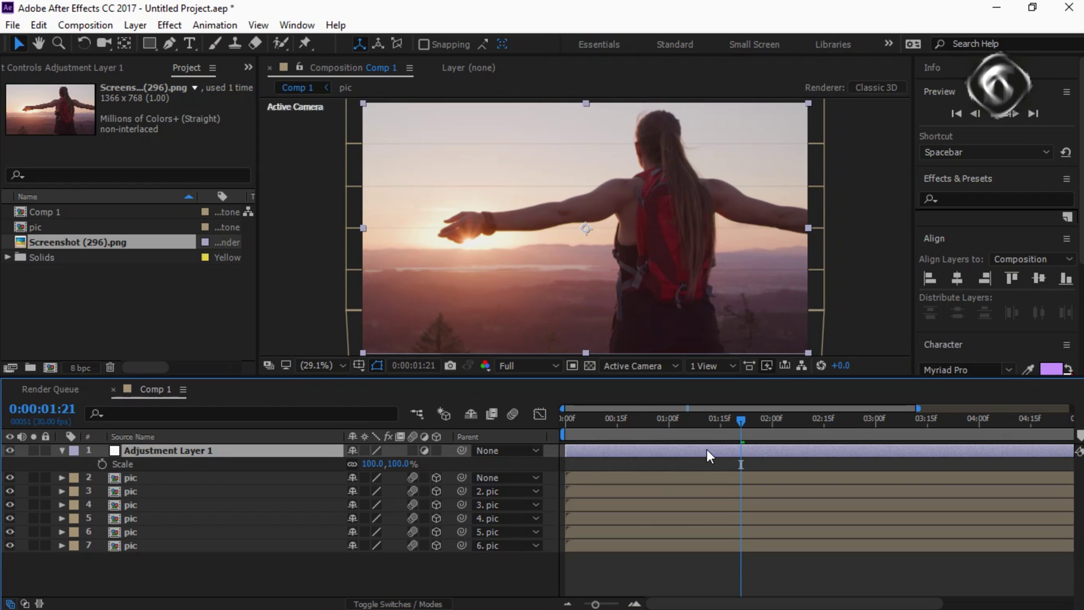
pyautogui.moveTo(918, 409); pyautogui.dragTo(1071, 409)
pyautogui.moveTo(851, 419)
pyautogui.mouseDown()
pyautogui.moveTo(863, 417)
pyautogui.moveTo(854, 418)
pyautogui.mouseUp()
pyautogui.click(103, 464)
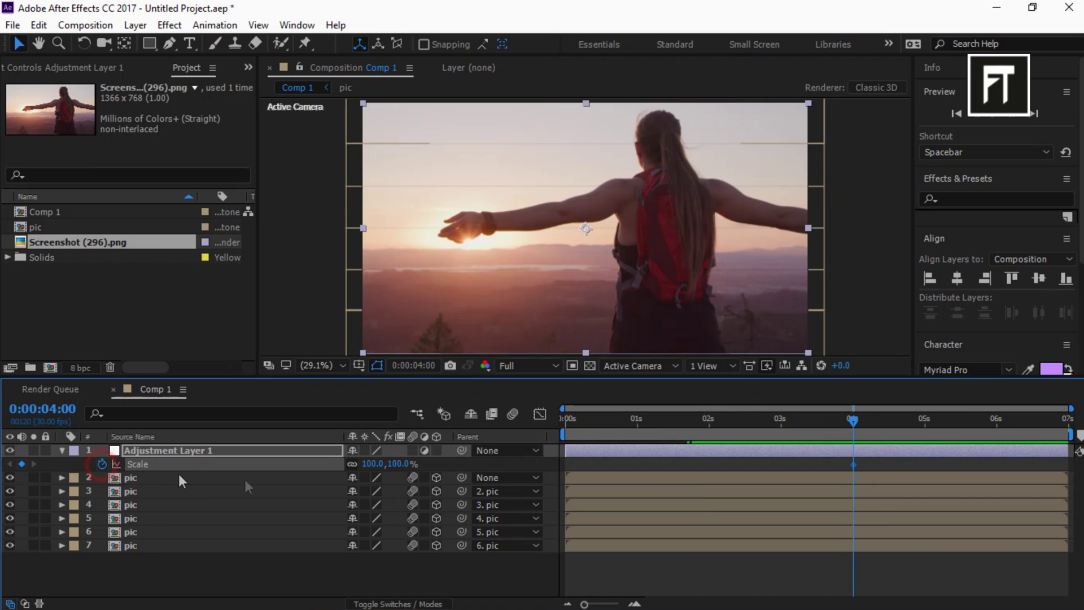
pyautogui.moveTo(372, 464); pyautogui.dragTo(389, 473)
pyautogui.click(373, 464)
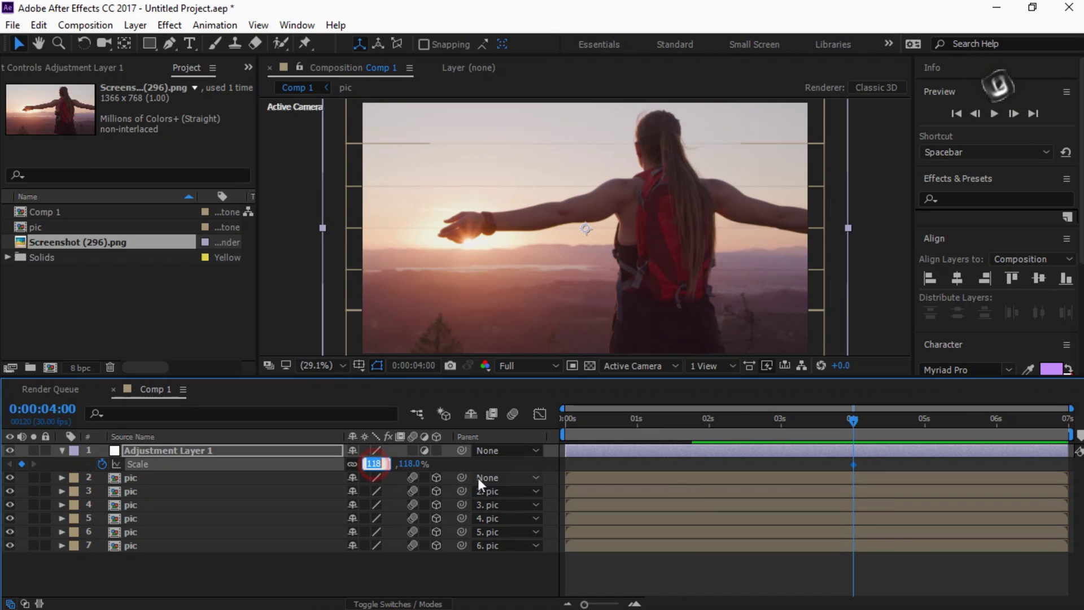
pyautogui.write('120')
pyautogui.press('Return')
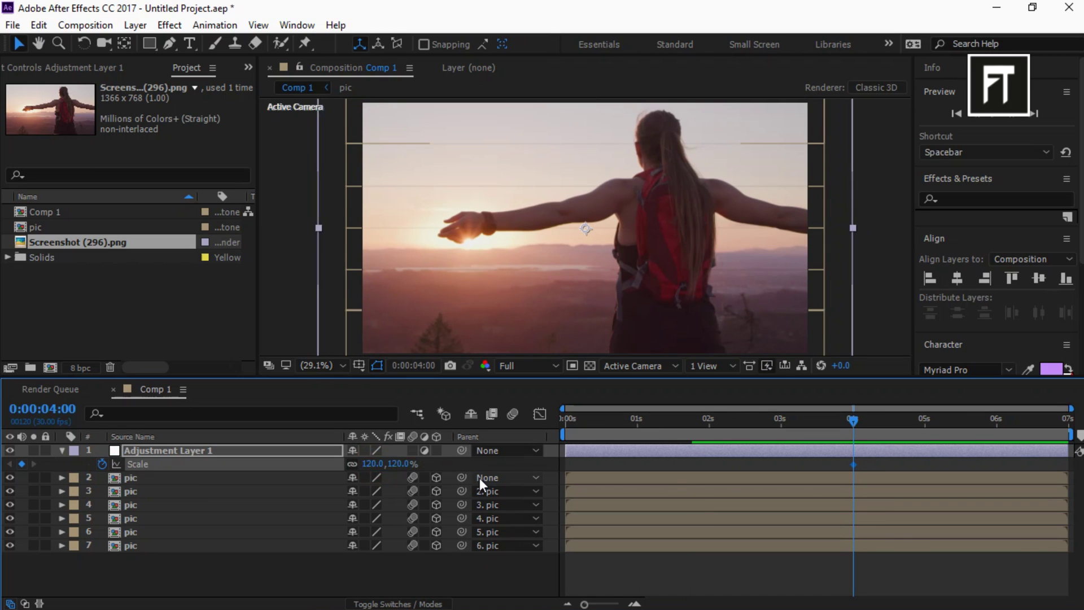
# Step: Set the adjustment layer's Scale to 100% at the first frame and parent the topmost pic layer to it
pyautogui.press('Home')
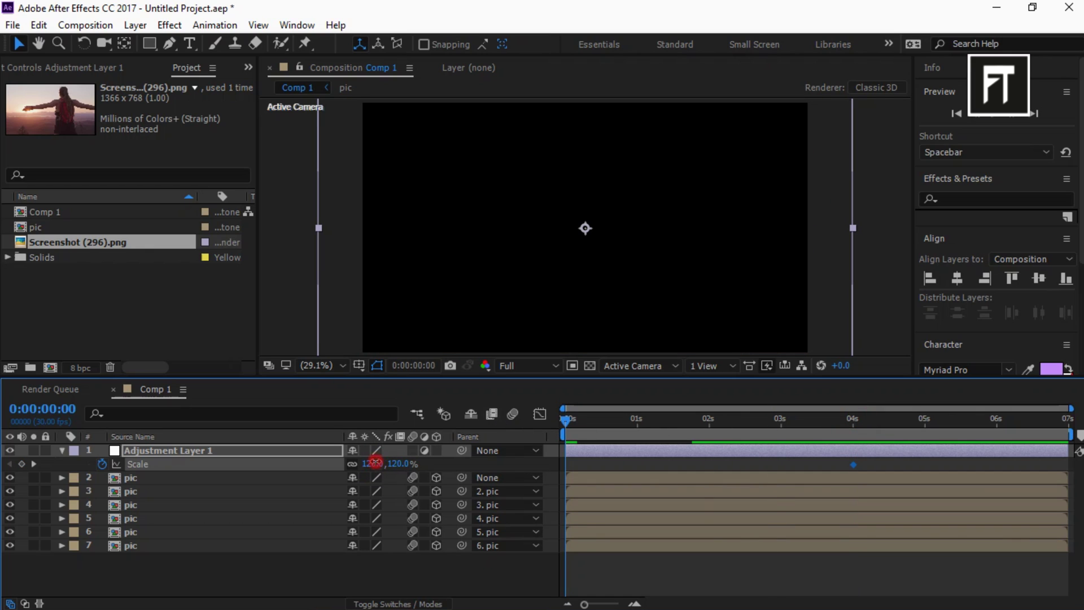
pyautogui.click(375, 463)
pyautogui.press('Return')
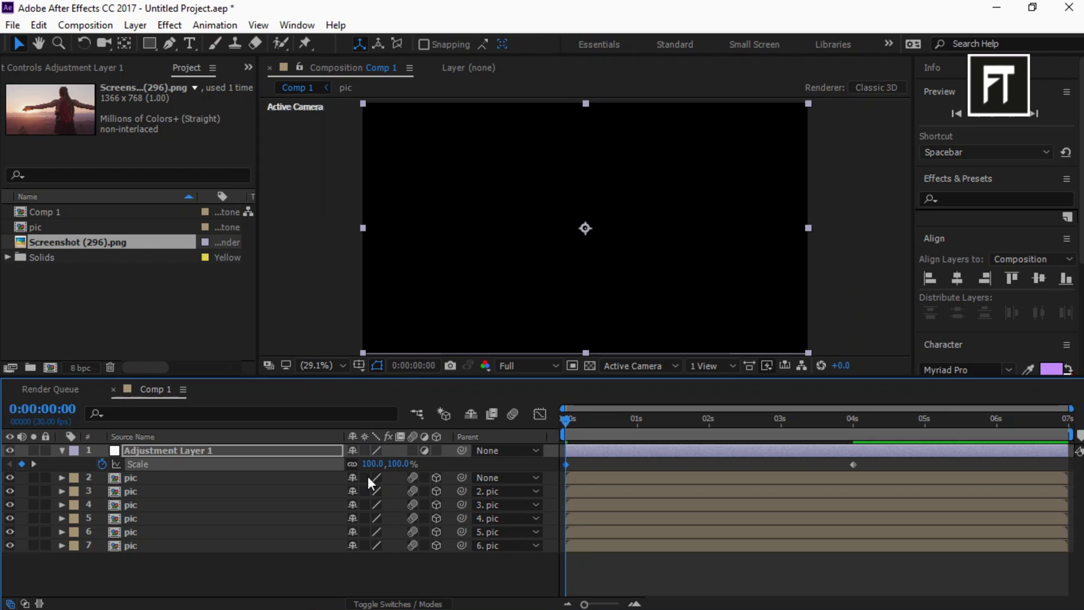
pyautogui.moveTo(462, 477); pyautogui.dragTo(284, 452)
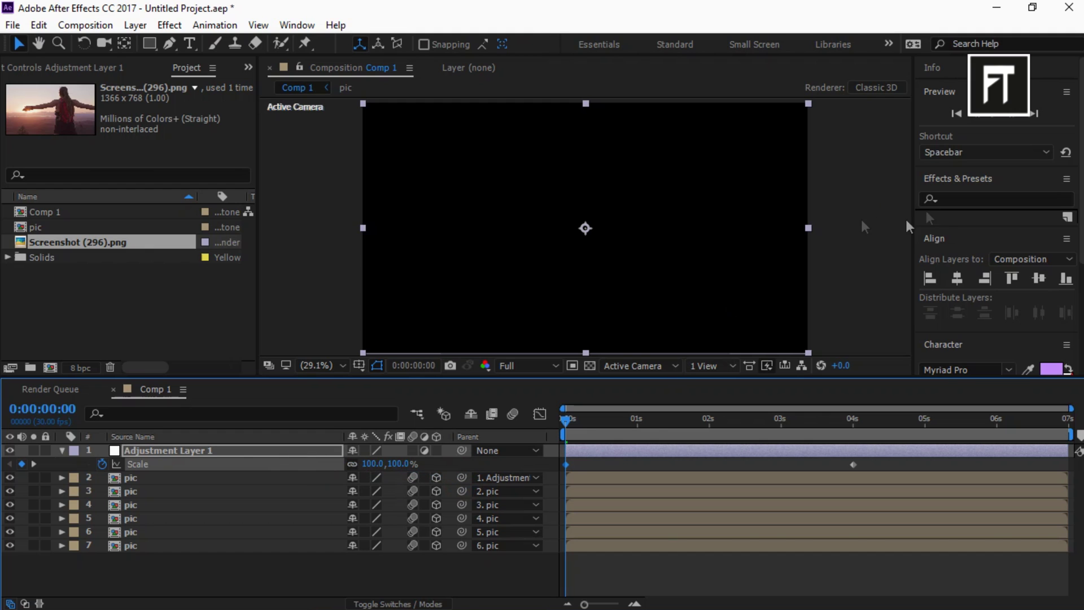
# Step: Preview the folding animation with the added zoom, then fit the composition in its viewer
pyautogui.scroll(1, 862, 219)
pyautogui.click(993, 118)
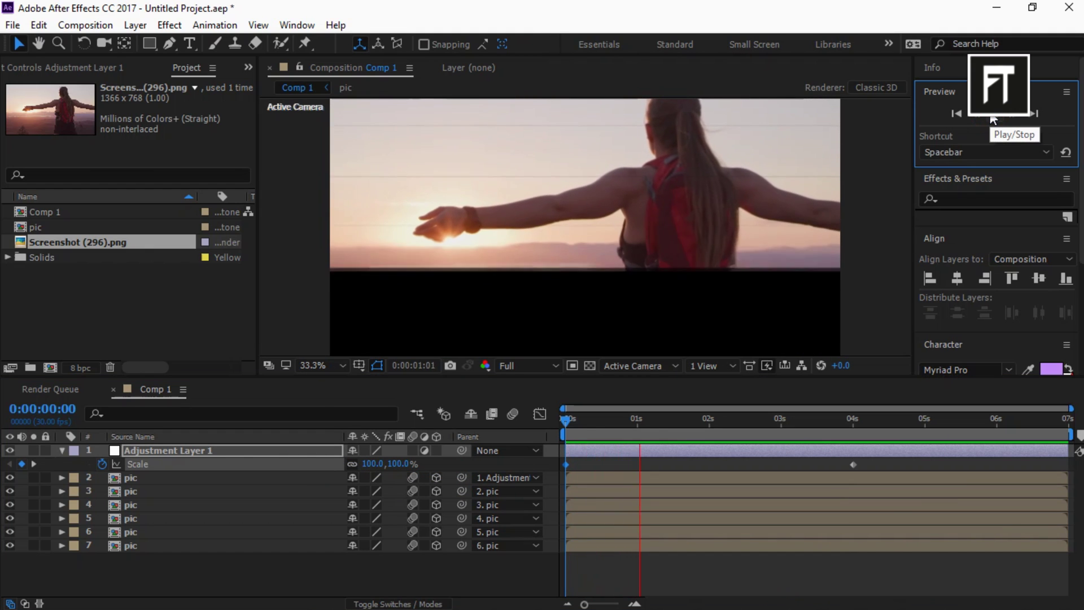
pyautogui.press('space')
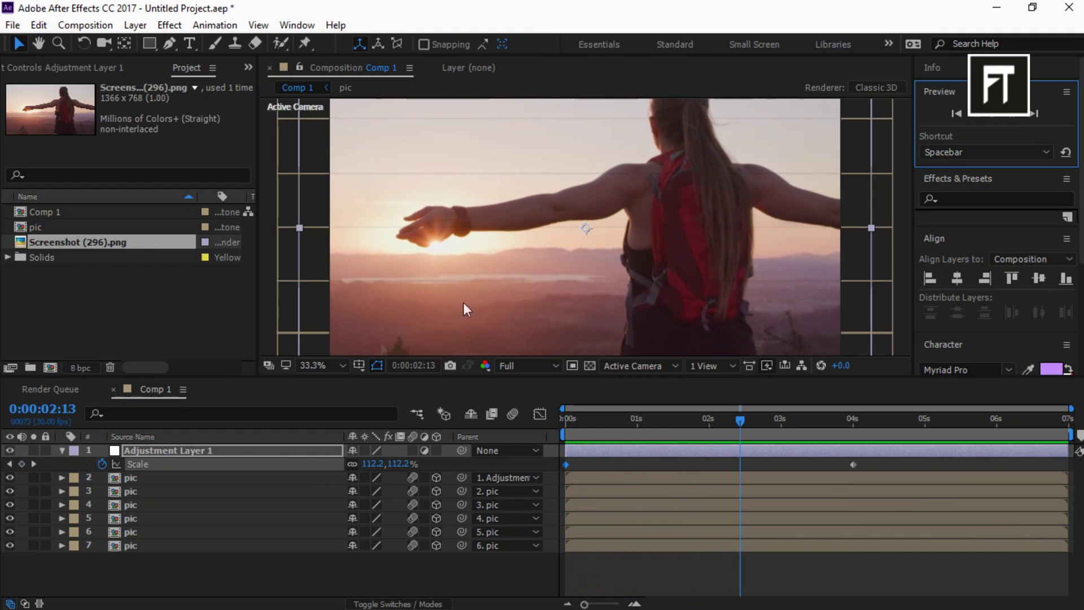
pyautogui.click(320, 365)
pyautogui.click(358, 97)
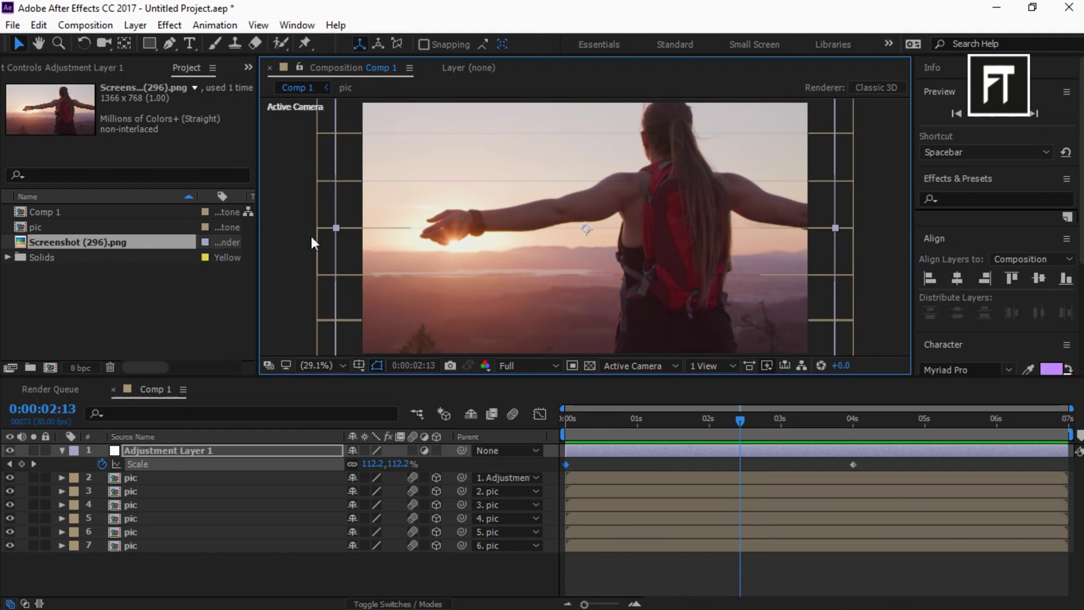
# Step: Add a white Point light with 100% intensity, no falloff and no cast shadows to the composition
pyautogui.click(135, 25)
pyautogui.moveTo(308, 23)
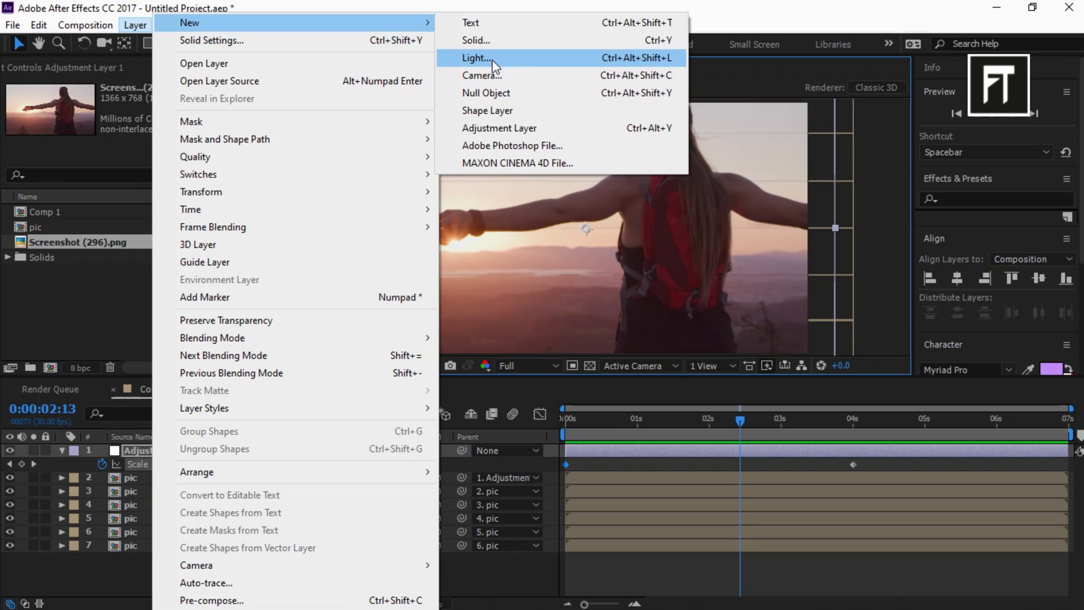
pyautogui.click(548, 57)
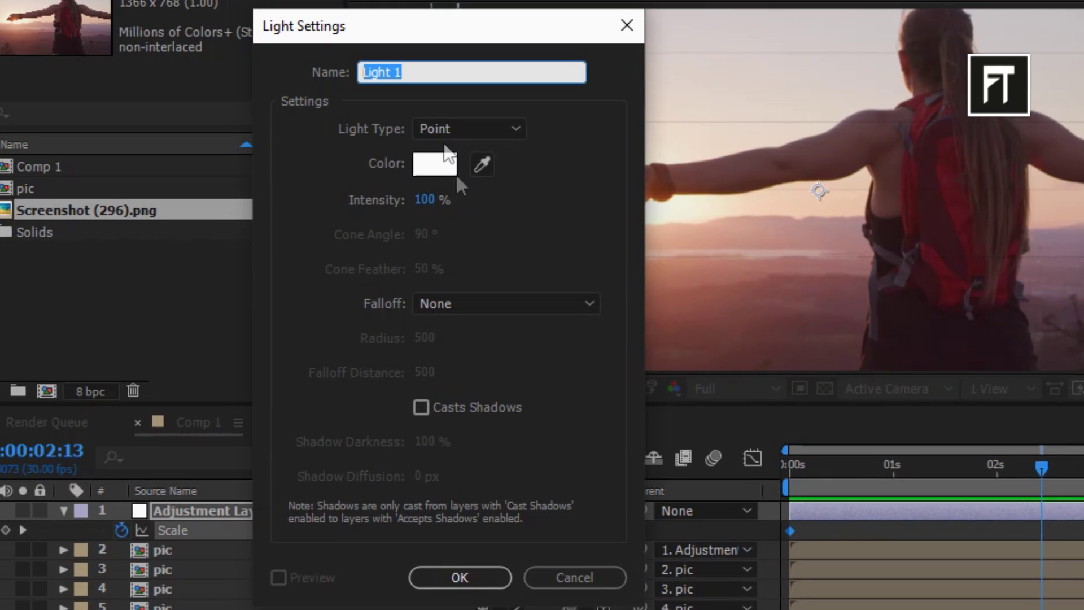
pyautogui.click(409, 151)
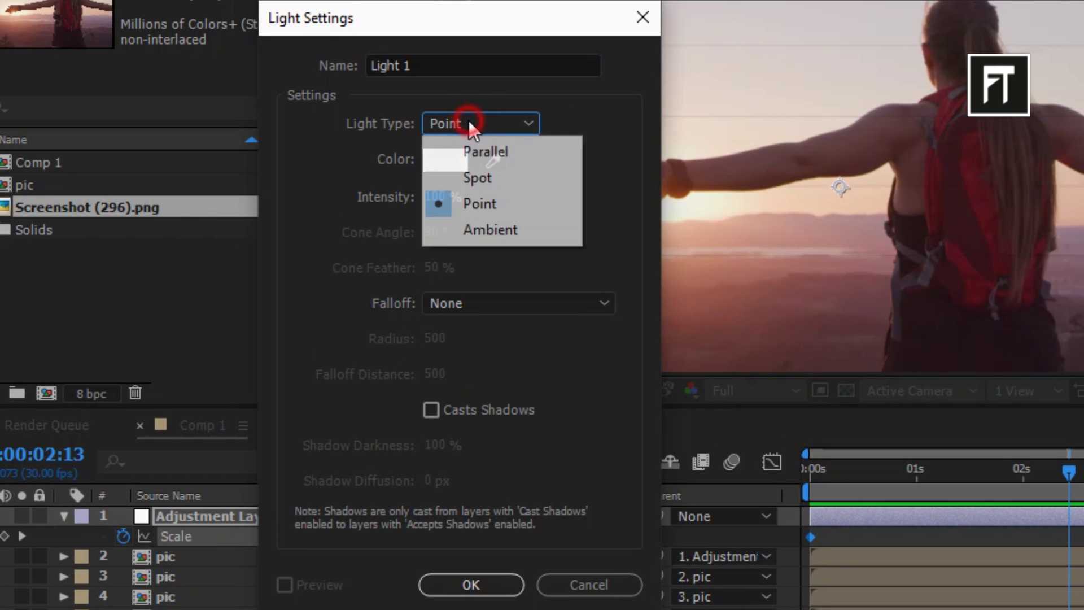
pyautogui.click(488, 198)
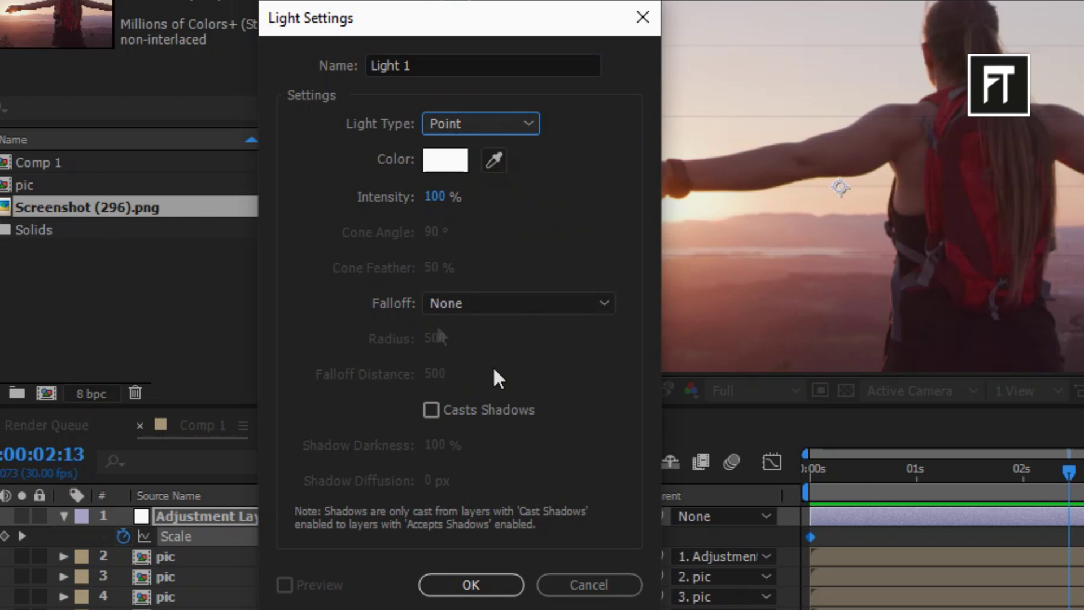
pyautogui.click(469, 586)
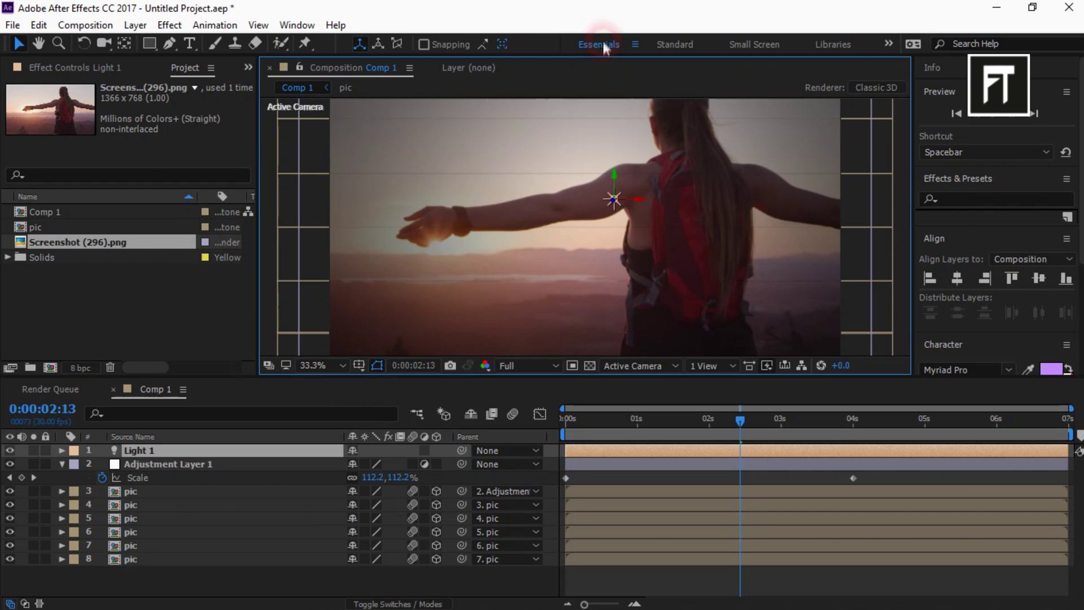
# Step: Switch to the Essentials workspace and preview the lit folding animation several times from the first frame
pyautogui.click(599, 44)
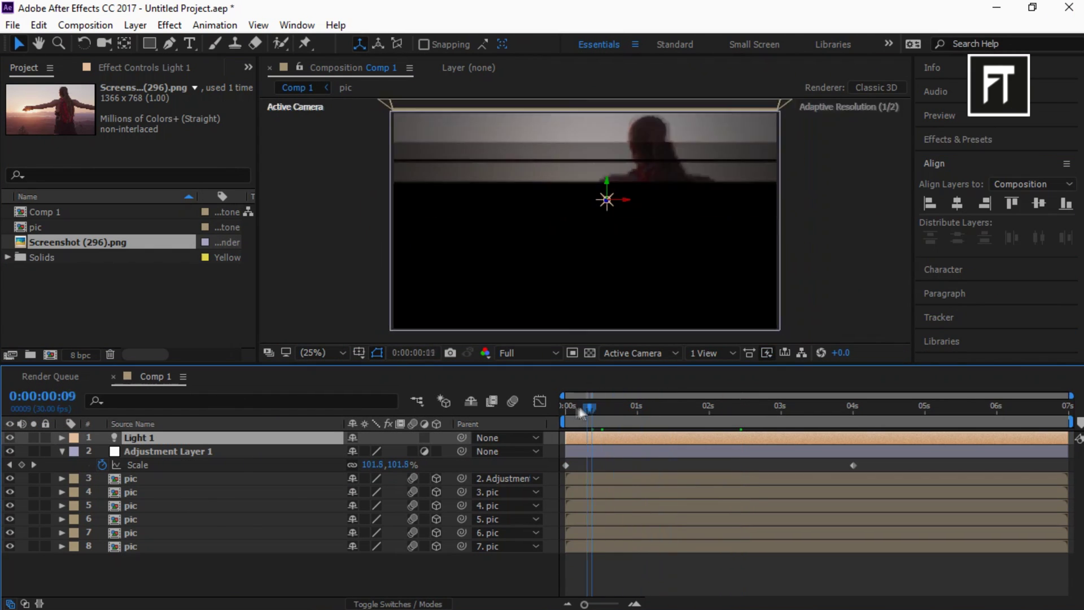
pyautogui.click(940, 115)
pyautogui.click(996, 138)
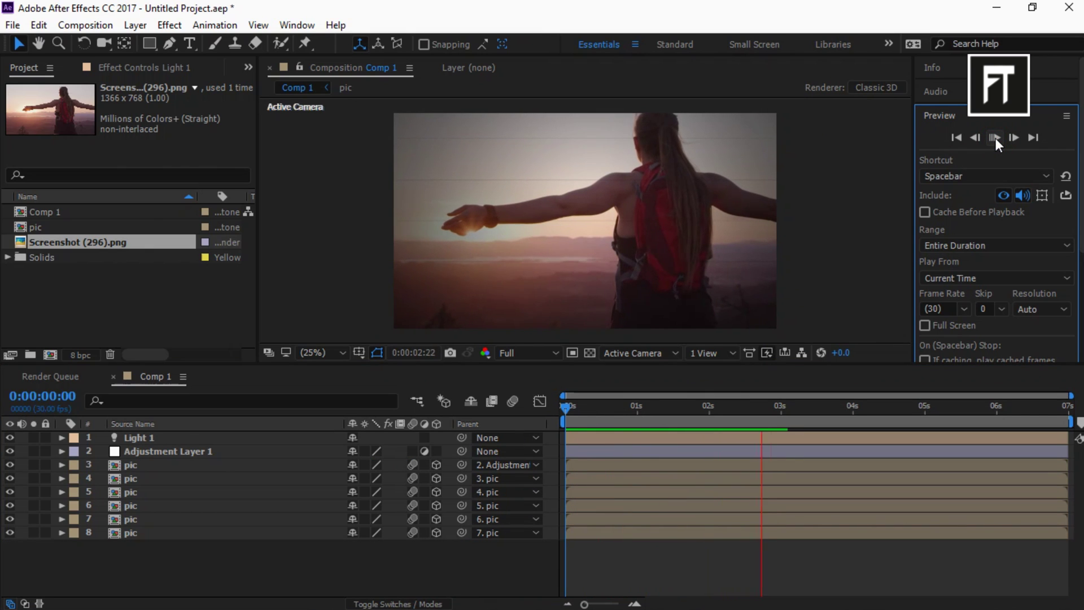
pyautogui.click(995, 138)
pyautogui.click(956, 137)
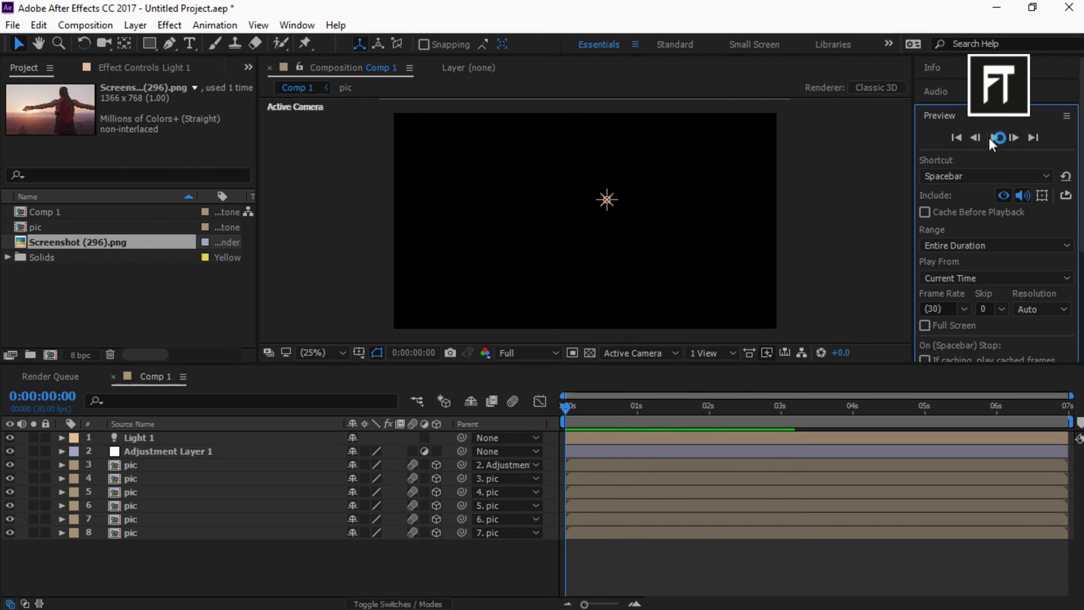
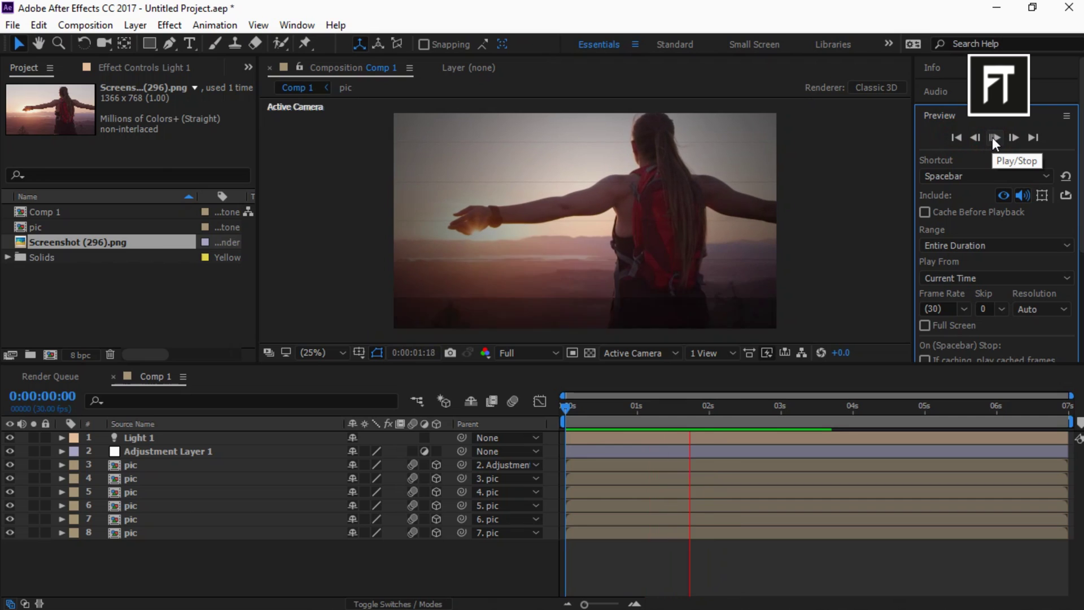
pyautogui.click(992, 138)
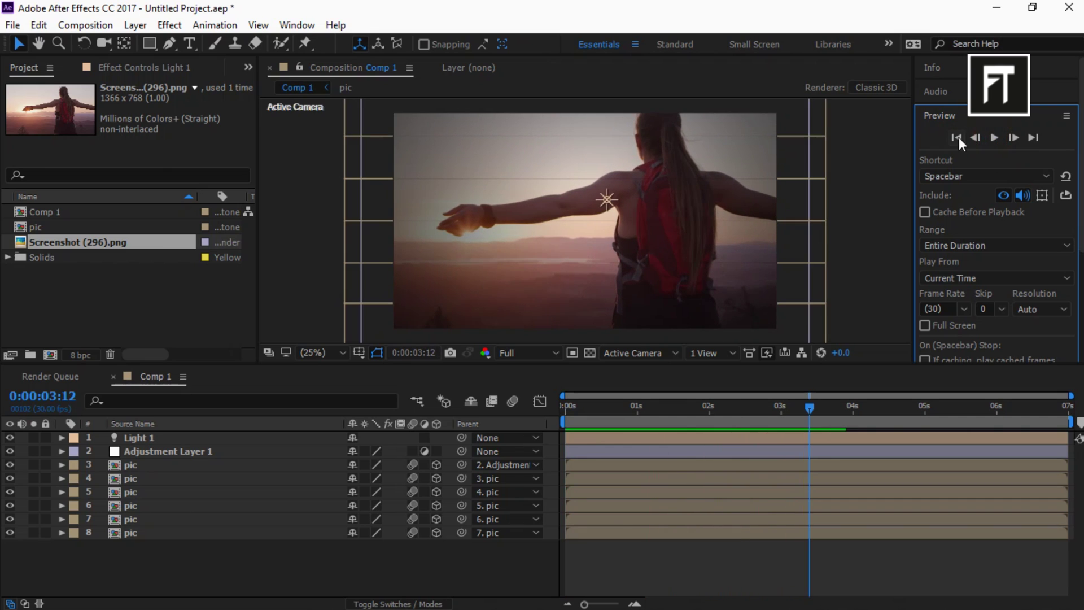
pyautogui.click(958, 137)
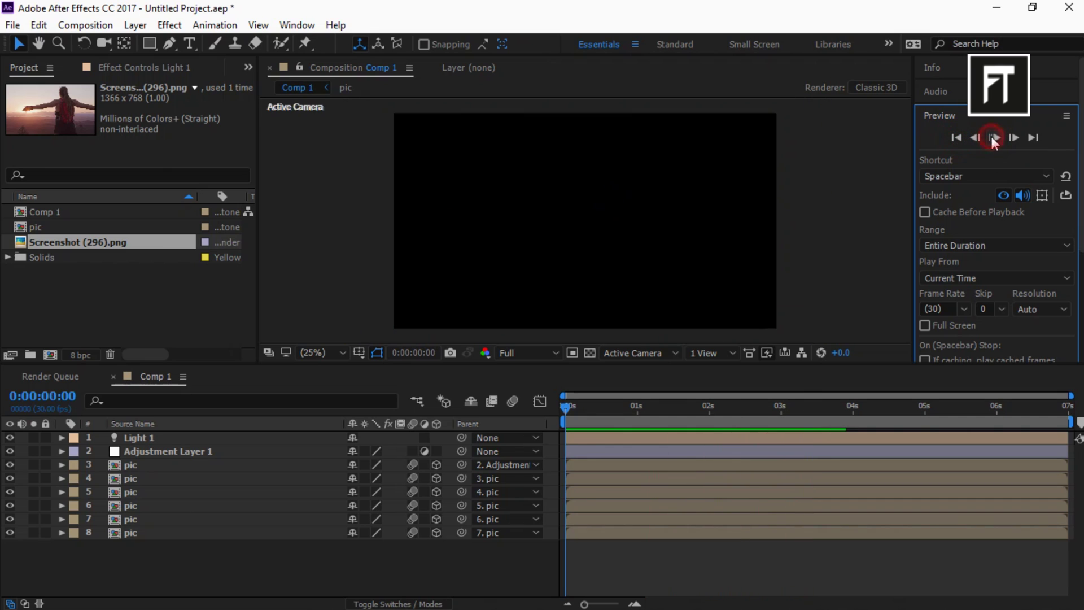
pyautogui.click(993, 137)
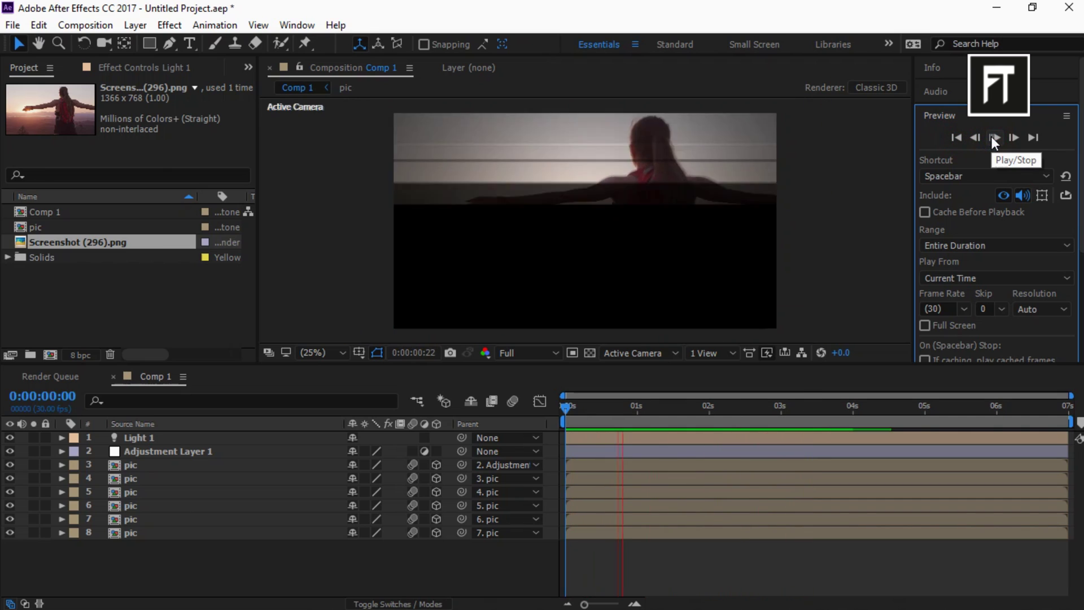
pyautogui.click(992, 137)
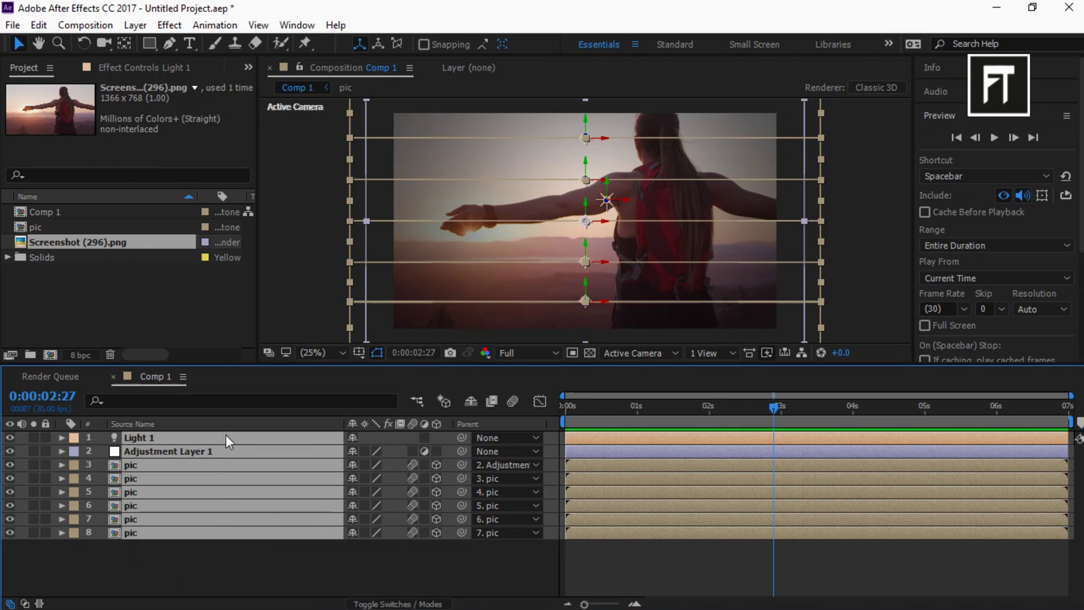
# Step: Deselect all layers and save the project as "flip opener" in the Flip Opener folder on the Desktop
pyautogui.click(218, 570)
pyautogui.click(12, 25)
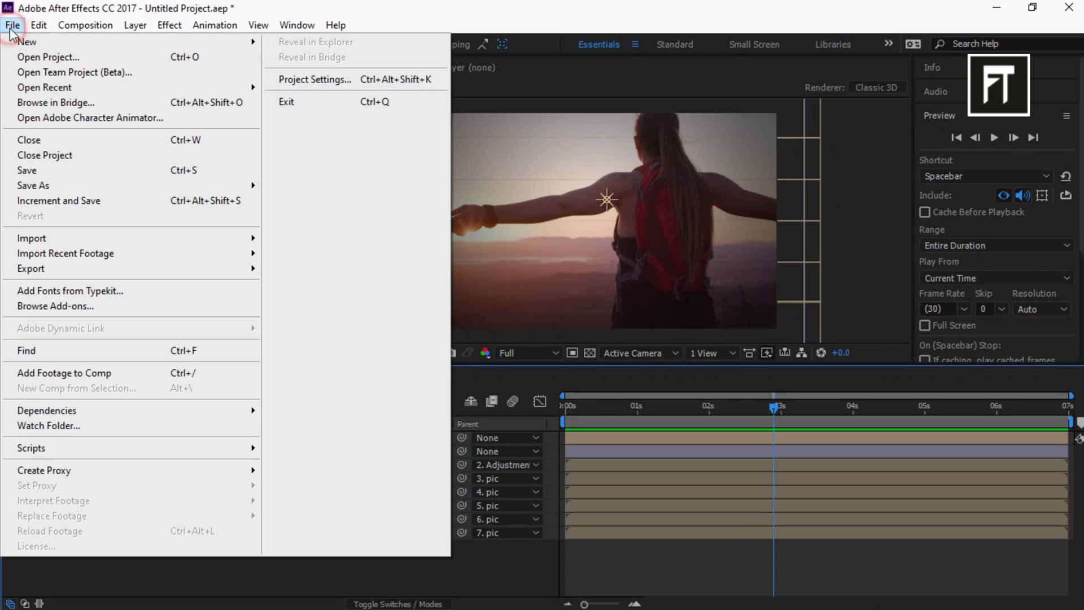
pyautogui.click(28, 167)
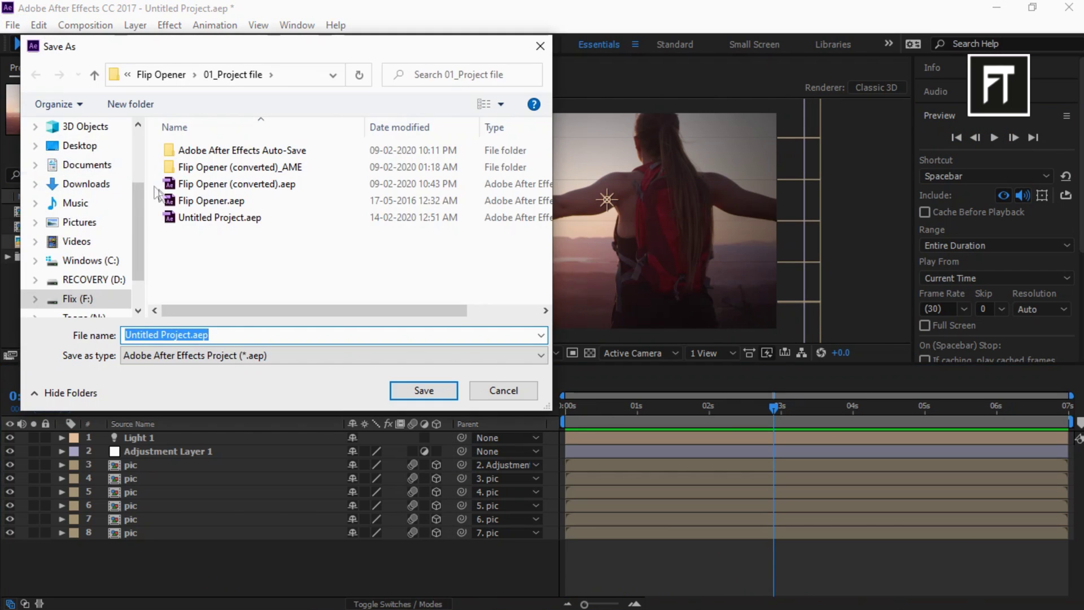
pyautogui.click(71, 145)
pyautogui.doubleClick(222, 182)
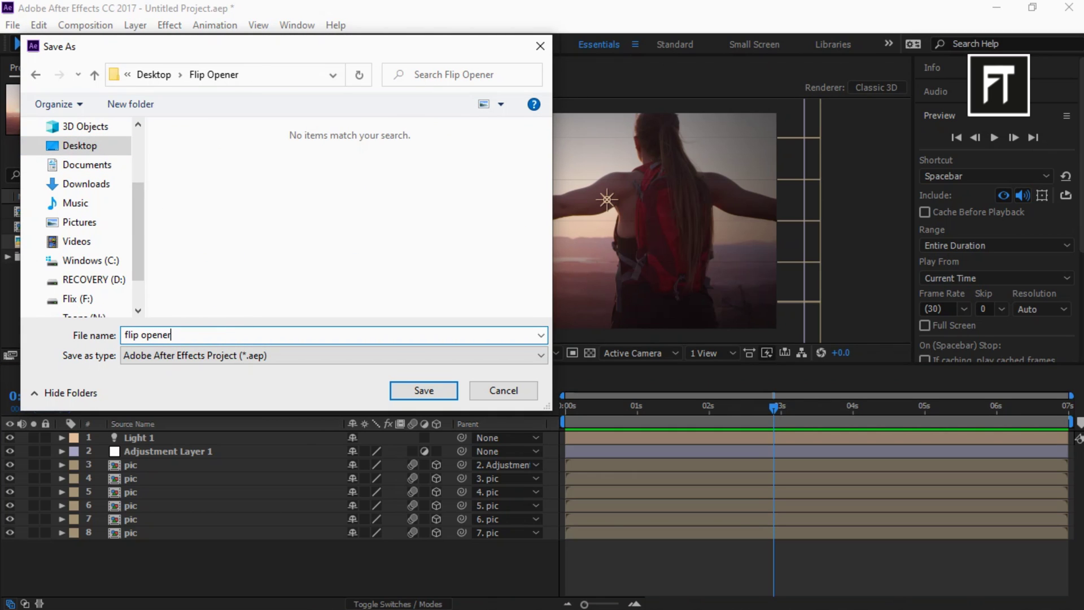
pyautogui.click(429, 394)
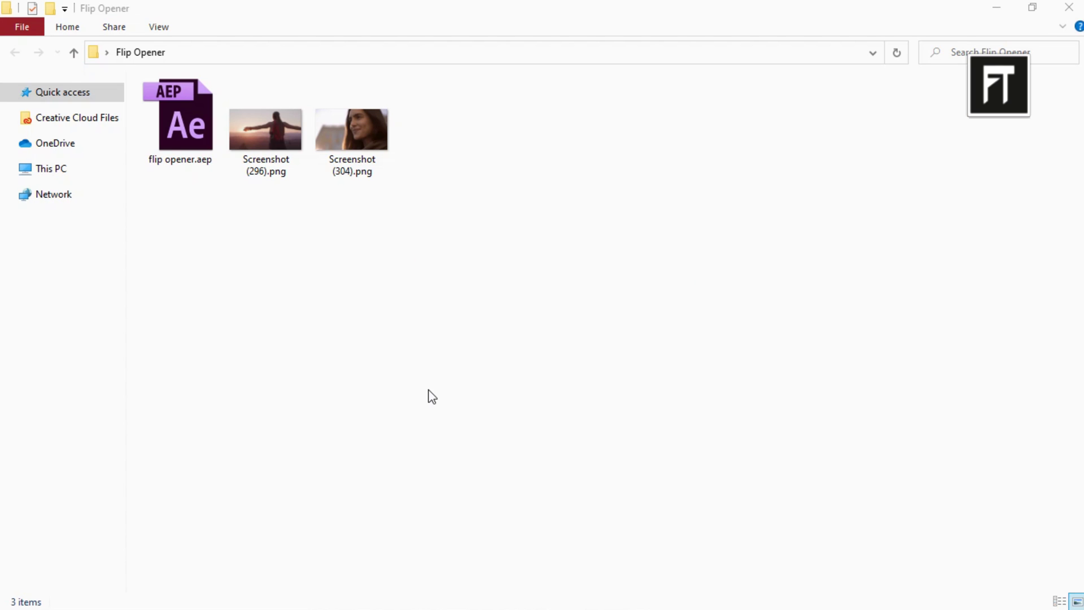
# Step: Switch back to After Effects and replay the saved project's animation from the first frame
pyautogui.moveTo(477, 593)
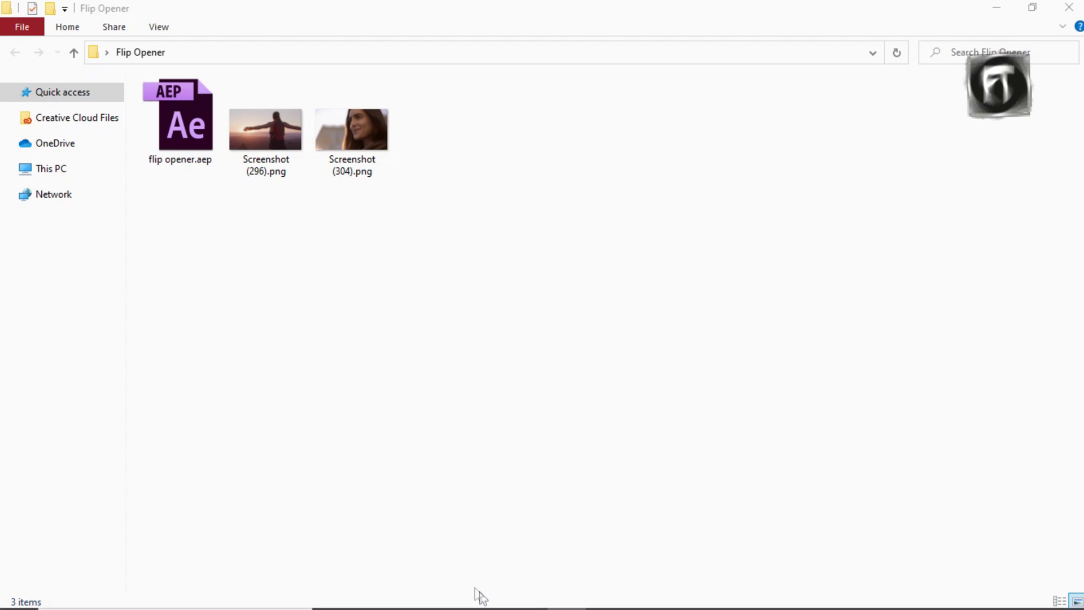
pyautogui.moveTo(567, 596)
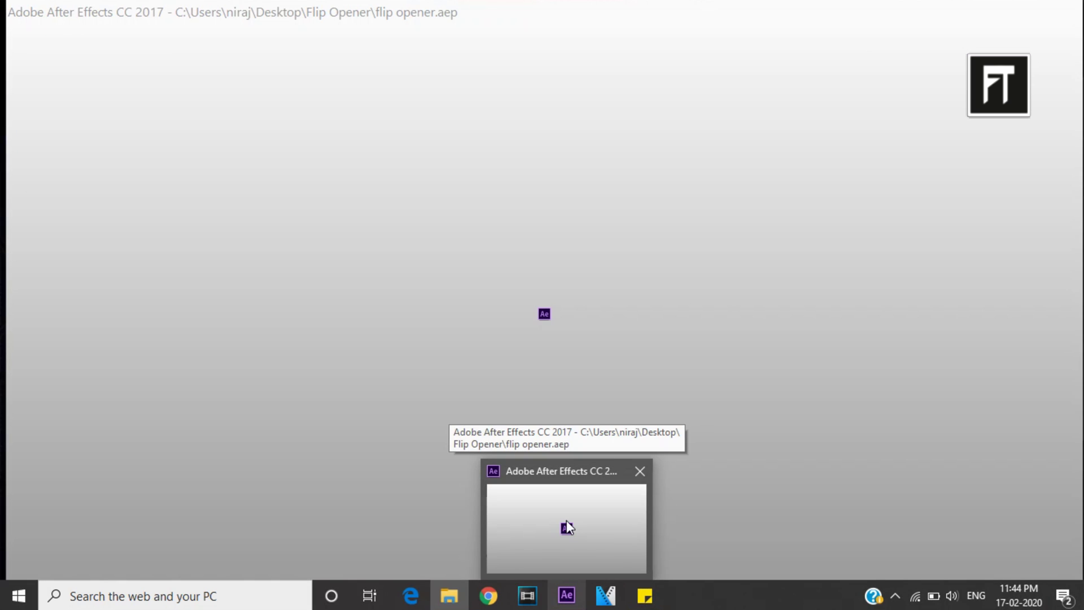
pyautogui.click(567, 520)
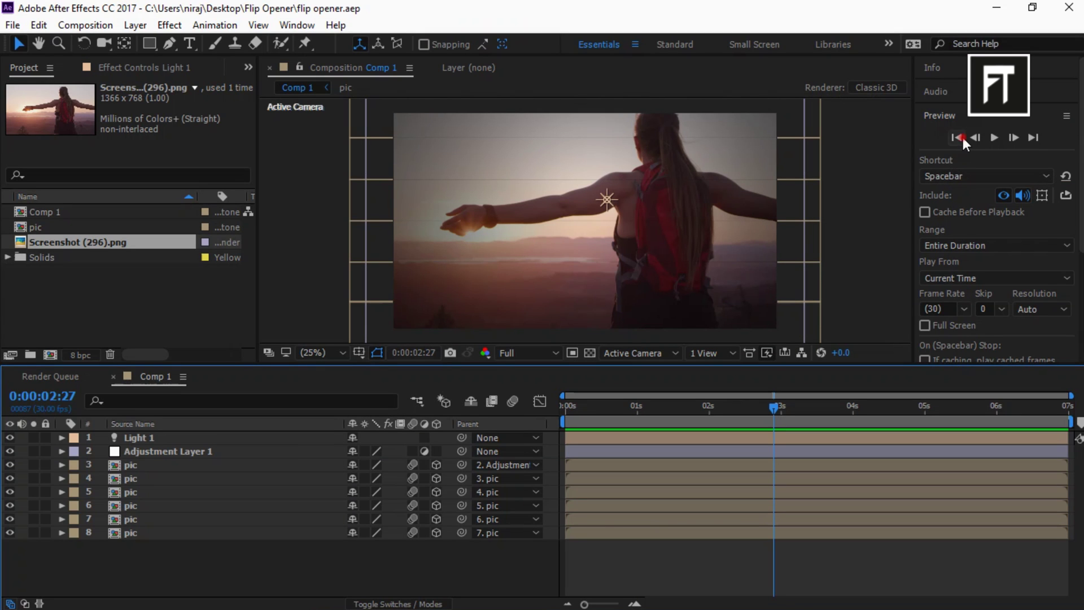
pyautogui.click(957, 137)
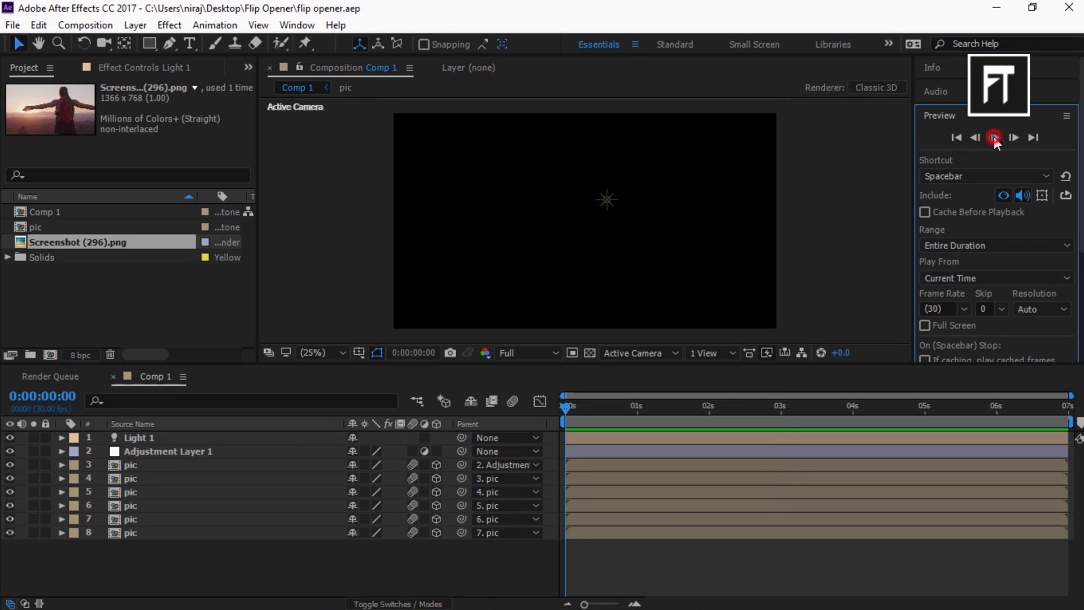
pyautogui.click(994, 137)
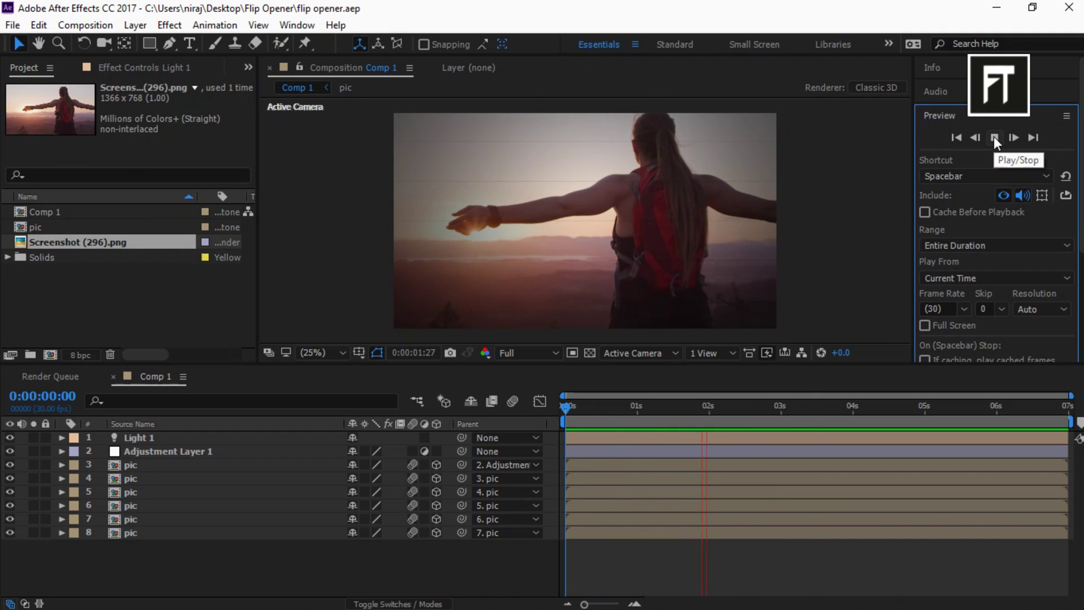
pyautogui.click(994, 137)
# Step: Close the flip opener project
pyautogui.click(11, 24)
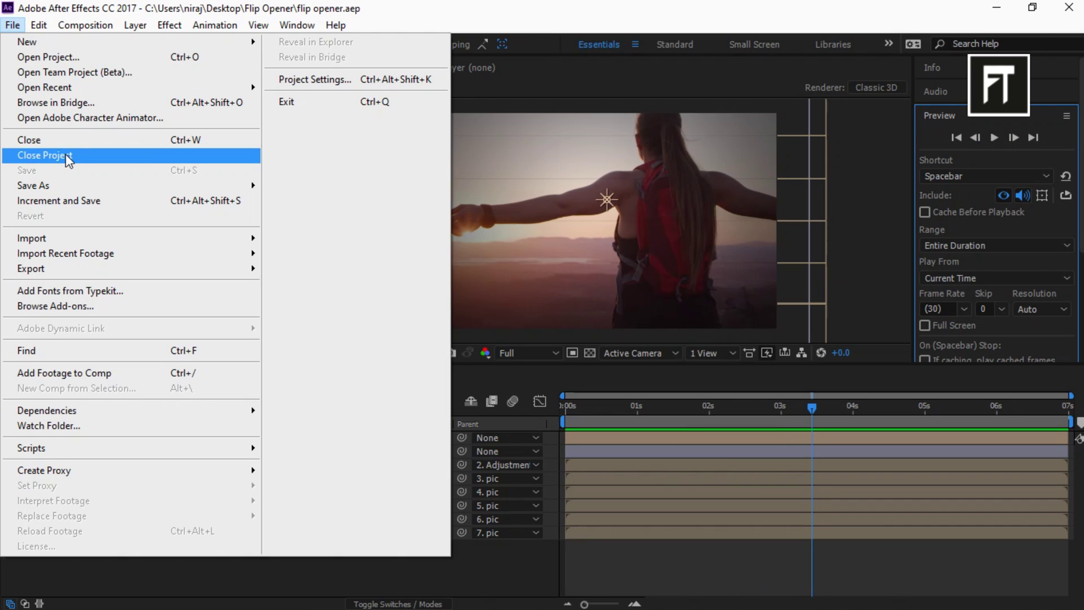
pyautogui.click(164, 155)
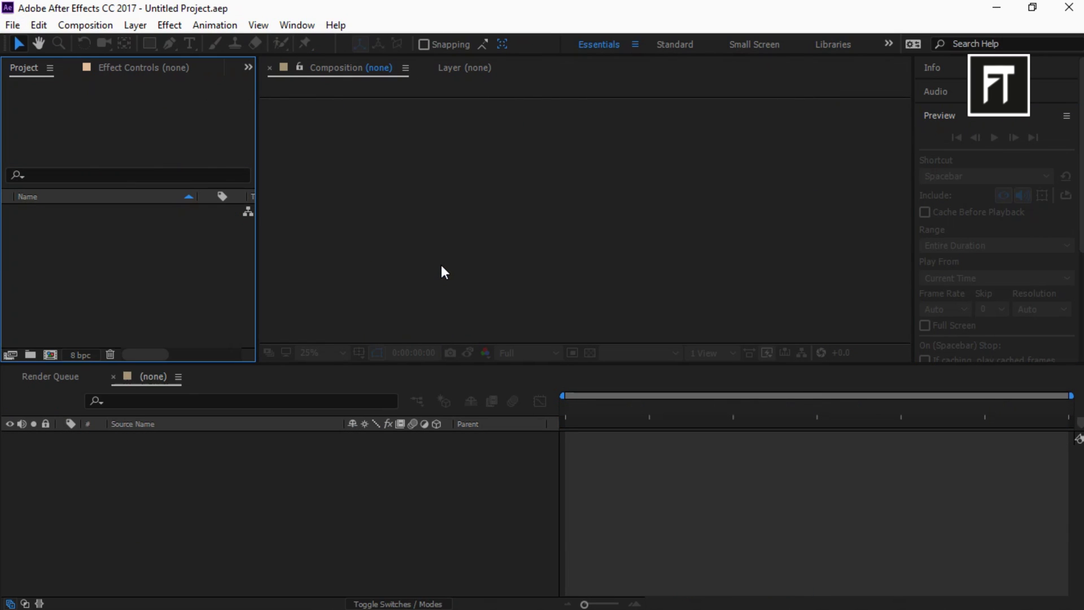
# Step: Import flip opener.aep from the Flip Opener folder into the empty project
pyautogui.click(6, 25)
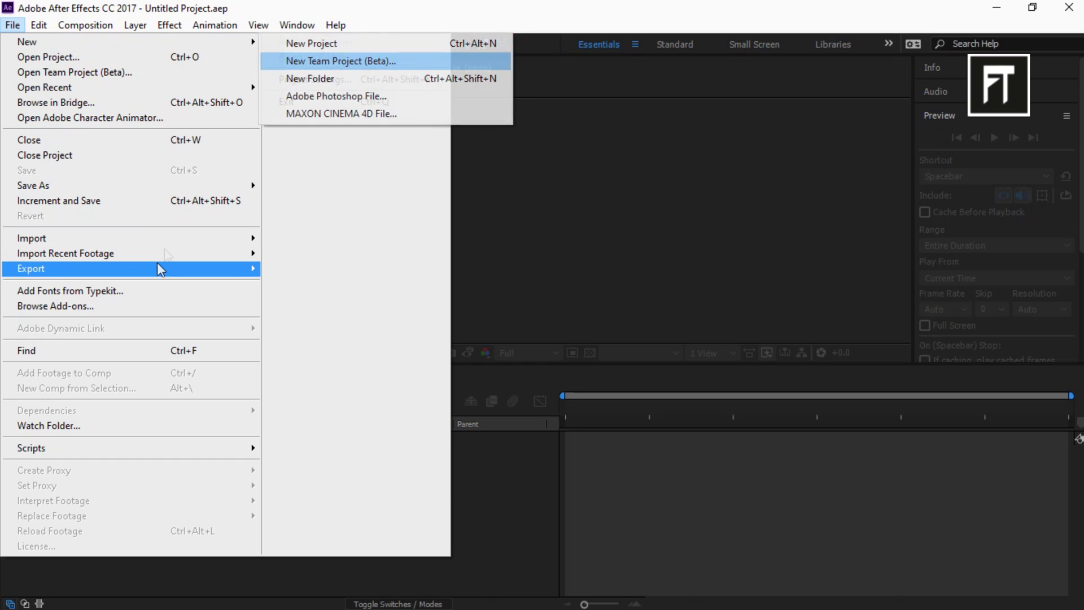
pyautogui.click(176, 232)
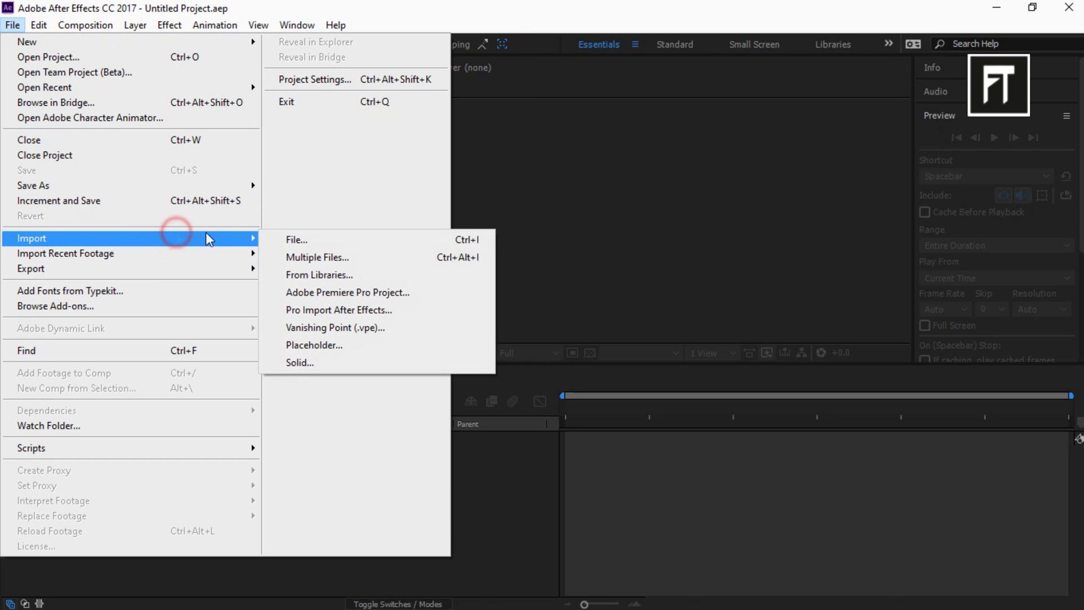
pyautogui.click(348, 240)
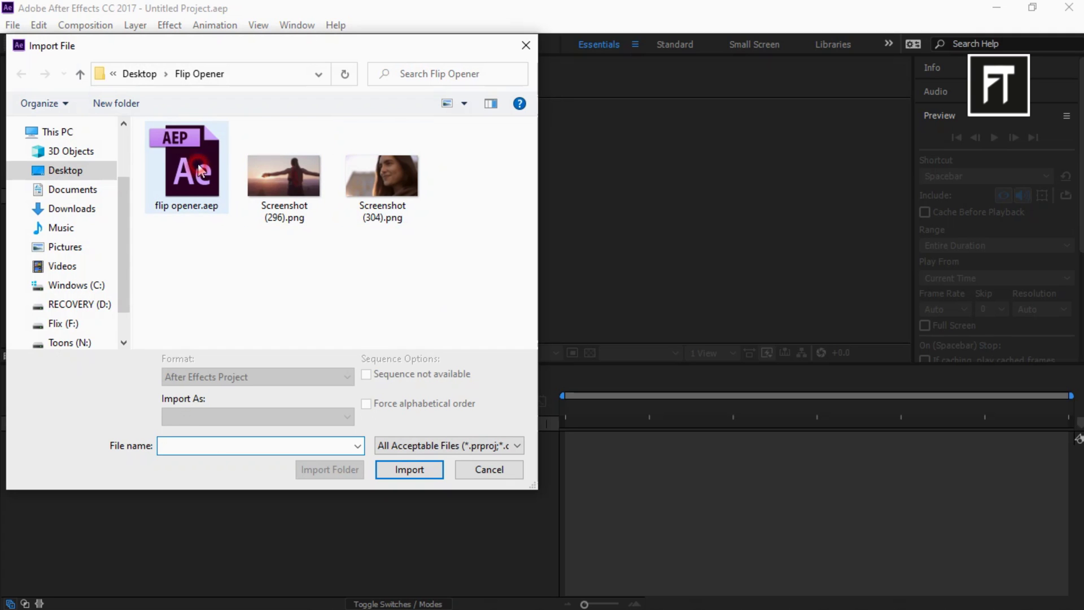
pyautogui.click(200, 170)
pyautogui.doubleClick(193, 182)
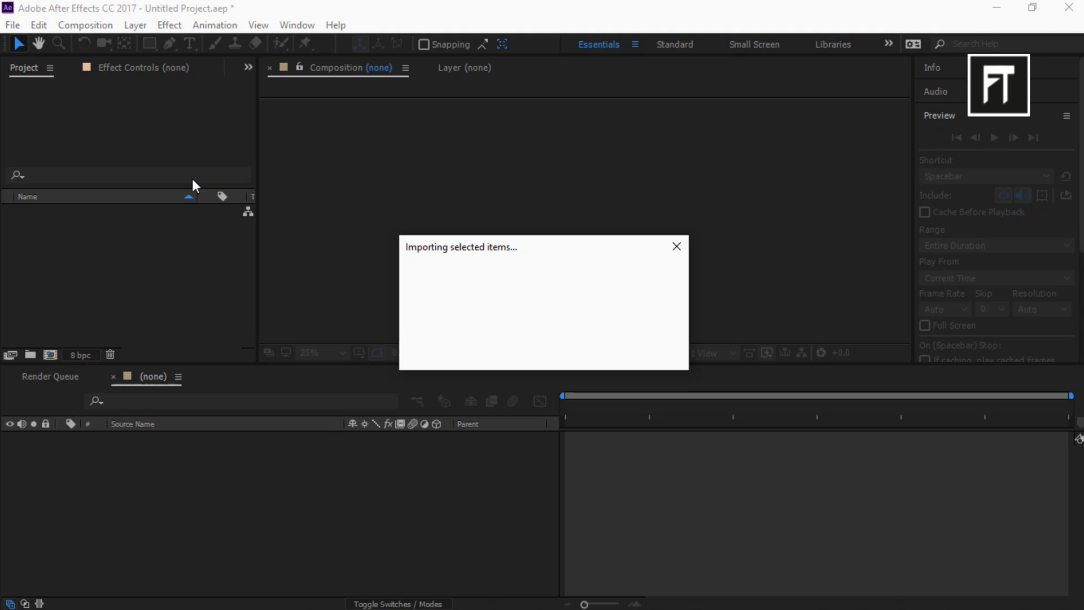
# Step: Rename the imported flip opener.aep folder as "flip opener 01"
pyautogui.click(104, 213)
pyautogui.rightClick(103, 214)
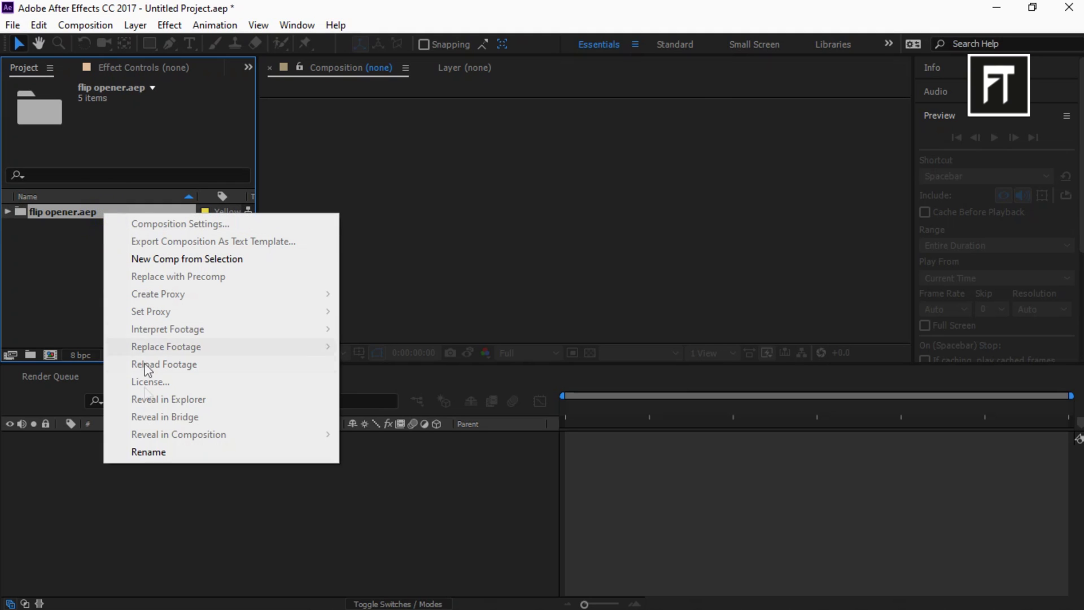
pyautogui.click(151, 450)
pyautogui.click(130, 210)
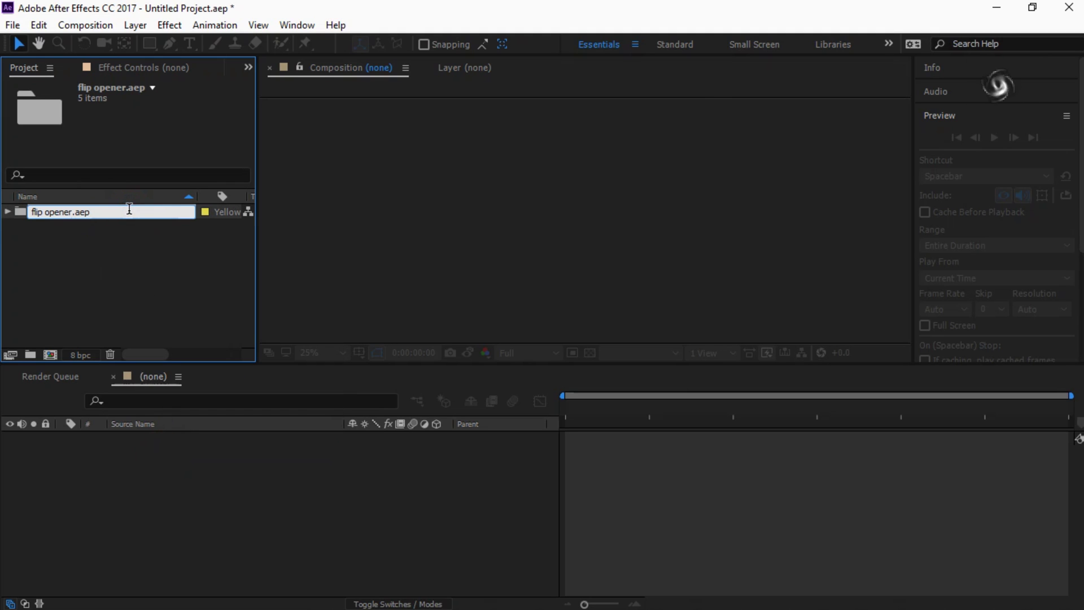
pyautogui.press('BackSpace')
pyautogui.press('BackSpace')
pyautogui.press('BackSpace')
pyautogui.press('BackSpace')
pyautogui.click(48, 277)
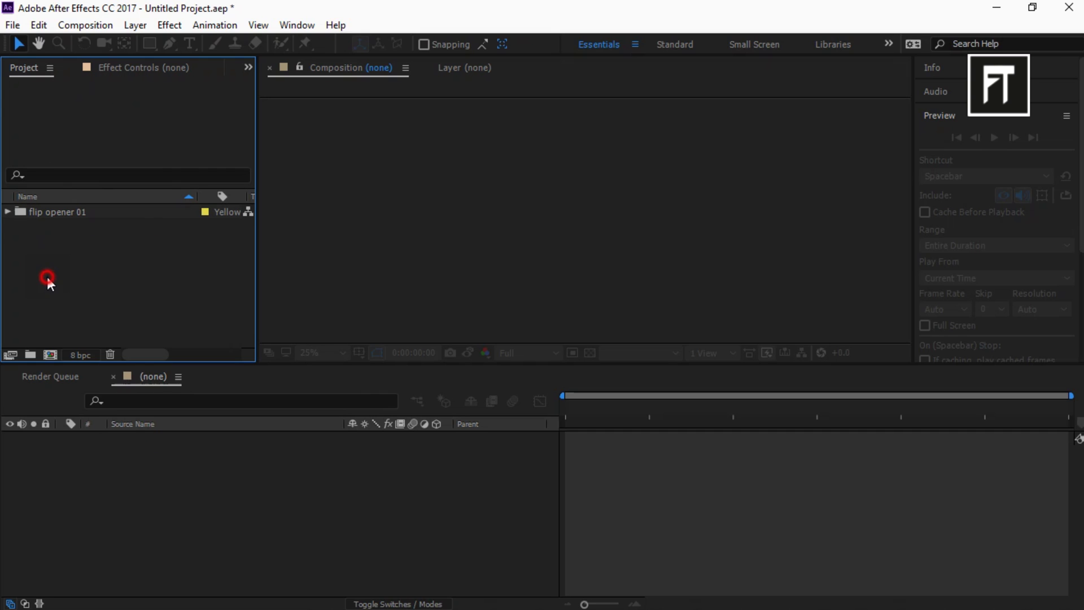
# Step: Import flip opener.aep from the Flip Opener folder a second time
pyautogui.click(23, 28)
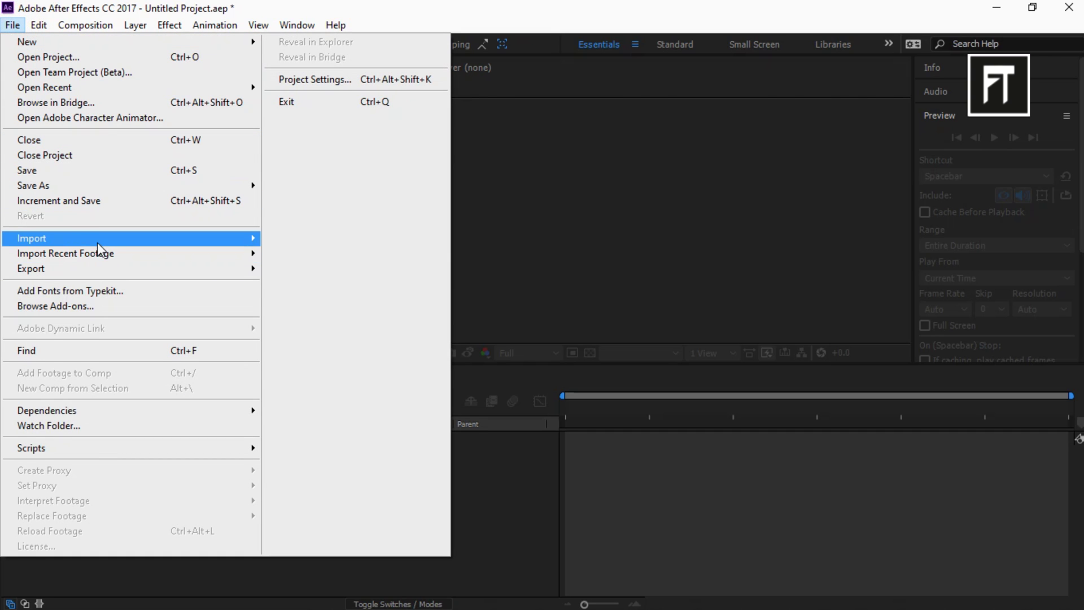
pyautogui.moveTo(258, 242)
pyautogui.click(290, 241)
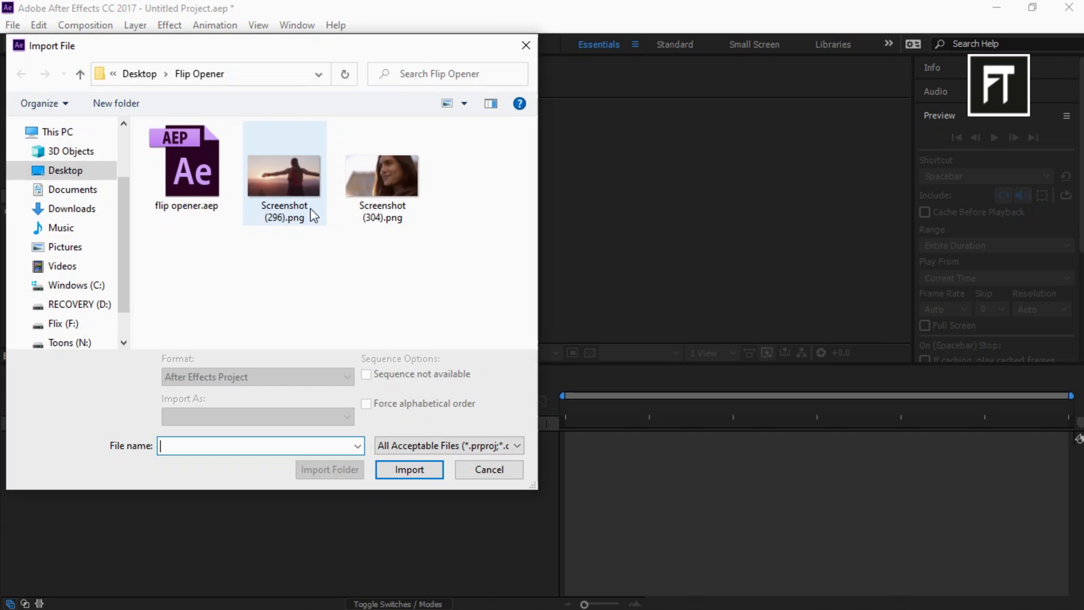
pyautogui.doubleClick(188, 189)
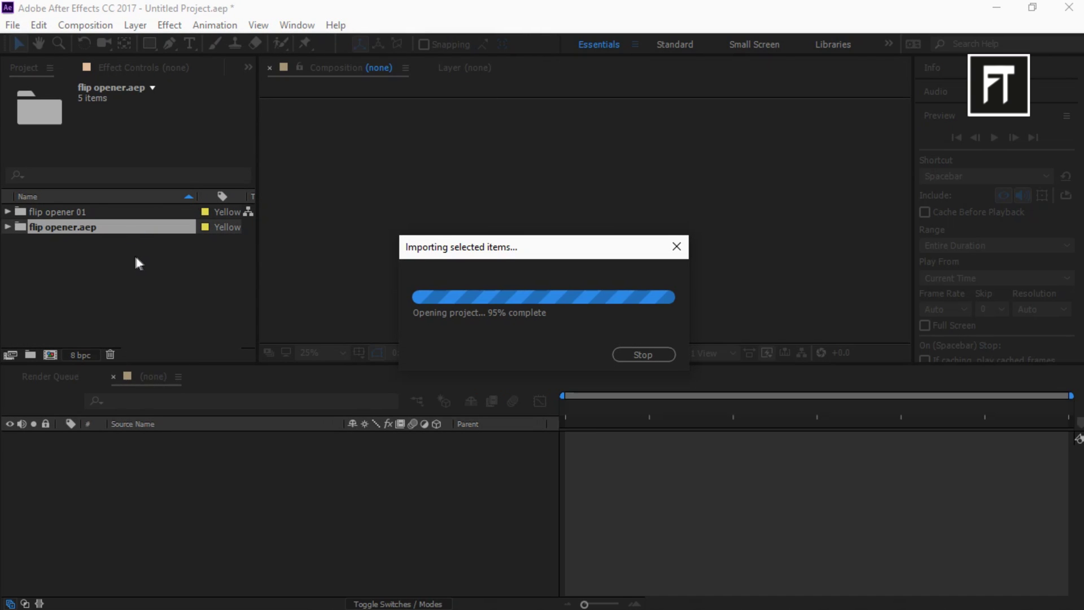
# Step: Rename the second imported project folder as "flip opener 02" and deselect it
pyautogui.click(91, 251)
pyautogui.click(90, 228)
pyautogui.rightClick(90, 228)
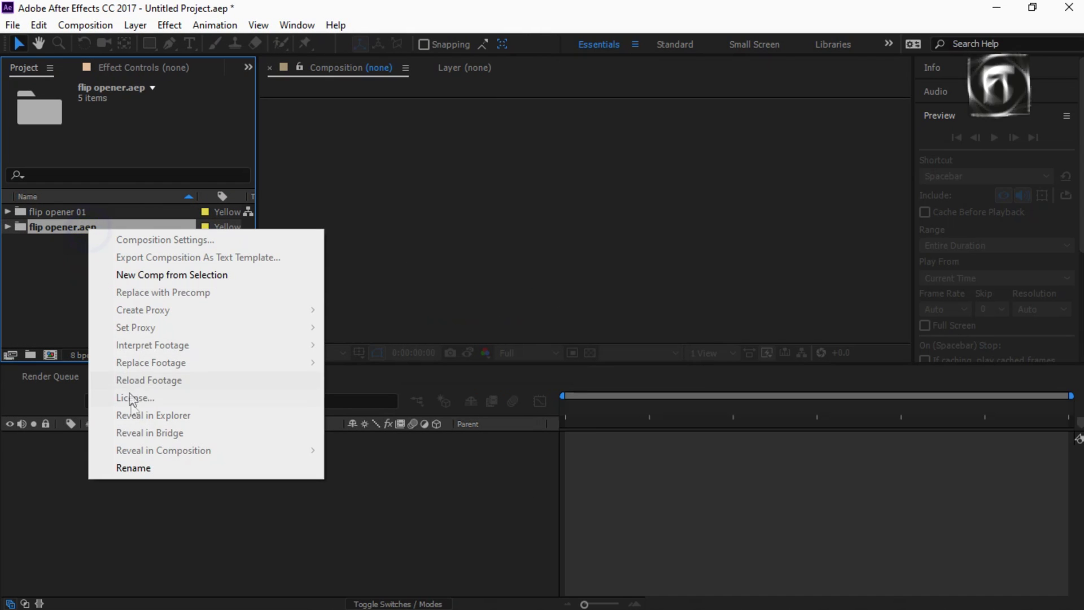
pyautogui.click(141, 467)
pyautogui.press('End')
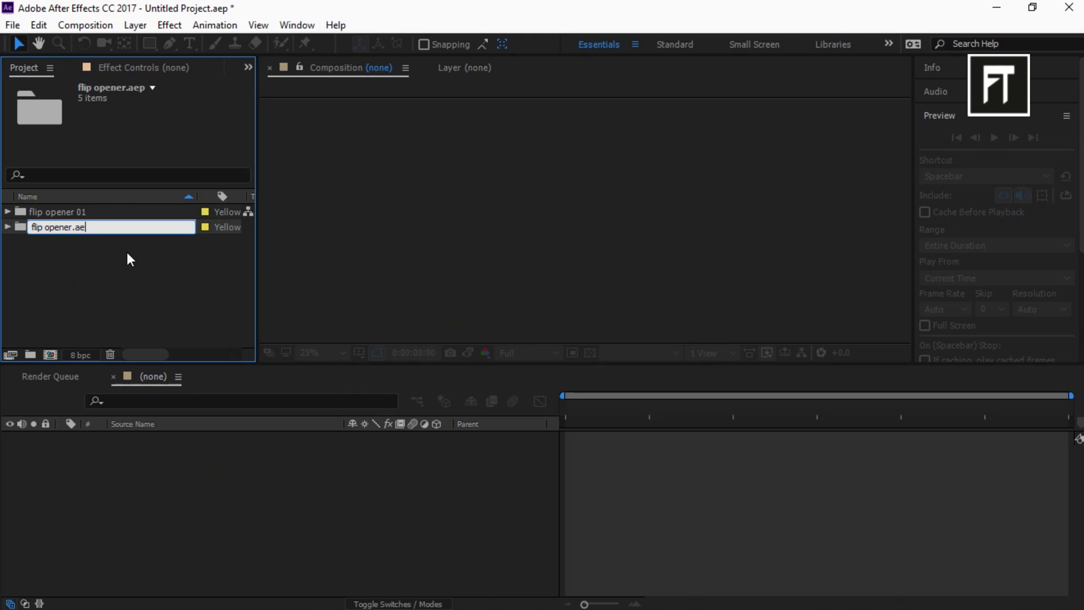
pyautogui.press('BackSpace')
pyautogui.press('BackSpace')
pyautogui.press('BackSpace')
pyautogui.press('BackSpace')
pyautogui.write('02')
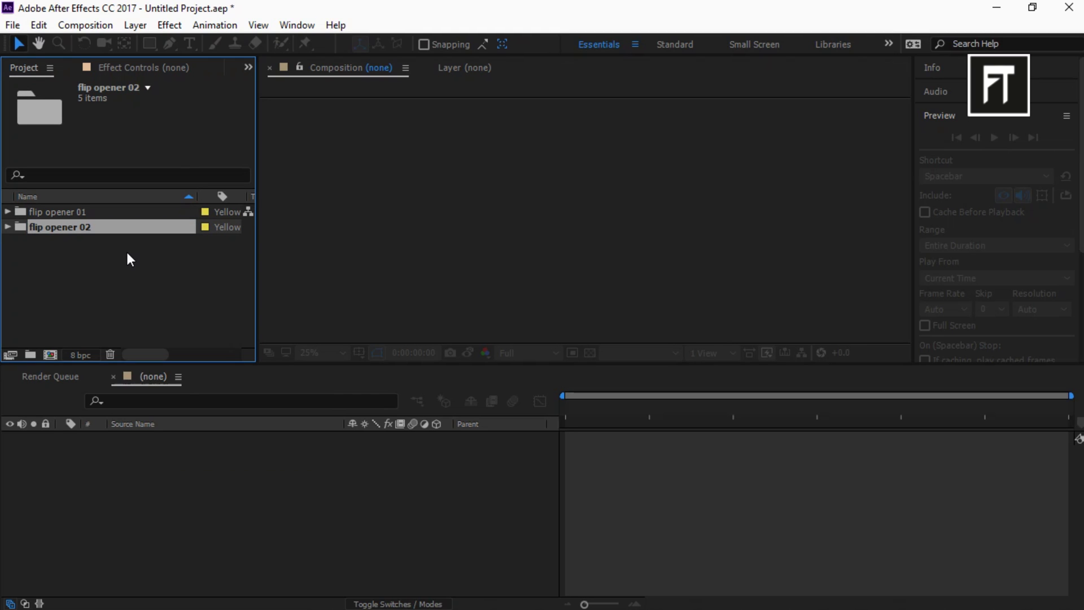
pyautogui.click(128, 257)
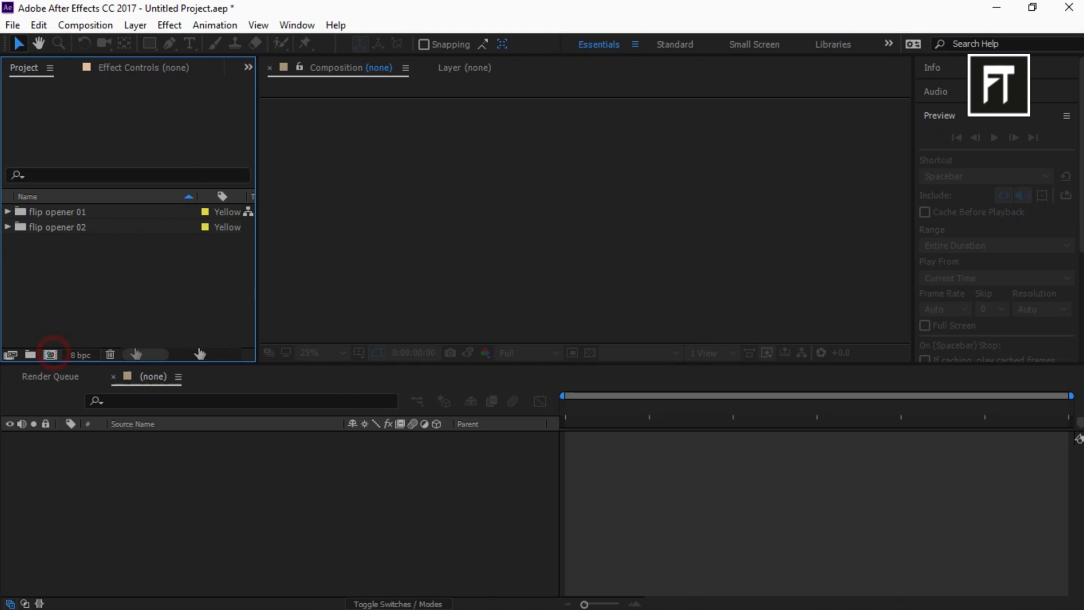
# Step: Create a 1920 x 1080 composition named "opener" at 30 fps with a duration of 7 seconds
pyautogui.click(50, 355)
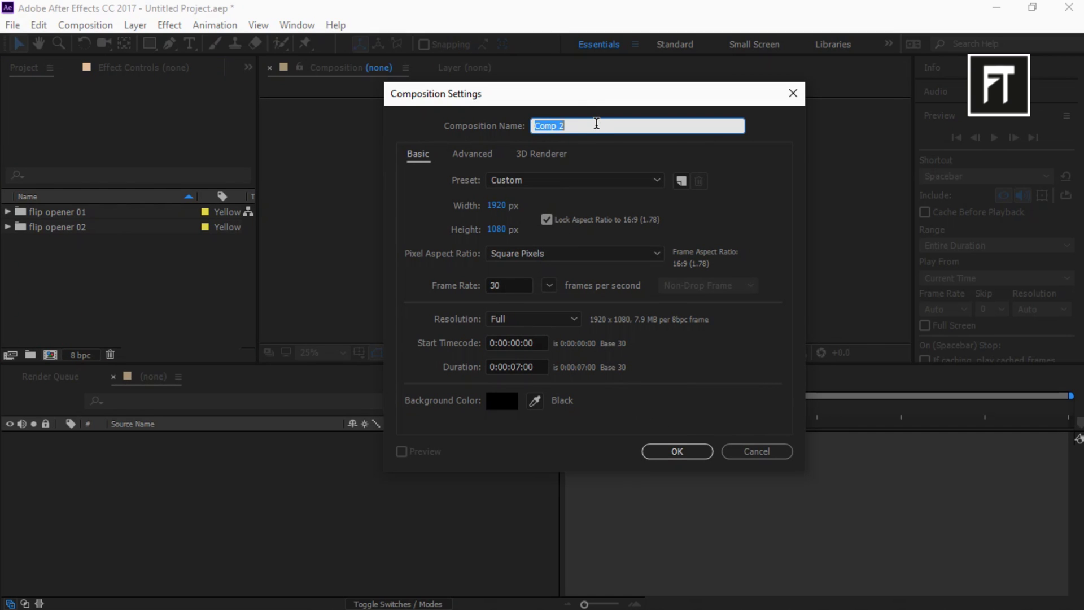
pyautogui.write('opener')
pyautogui.press('Return')
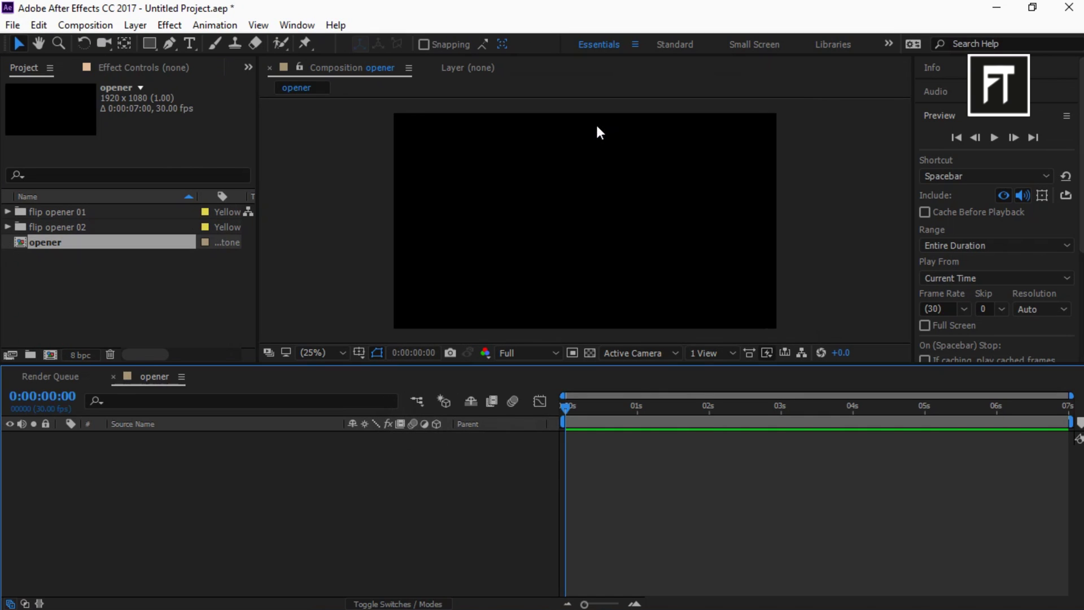
# Step: Add Comp 1 from the flip opener 01 folder as a layer in the opener composition
pyautogui.click(104, 273)
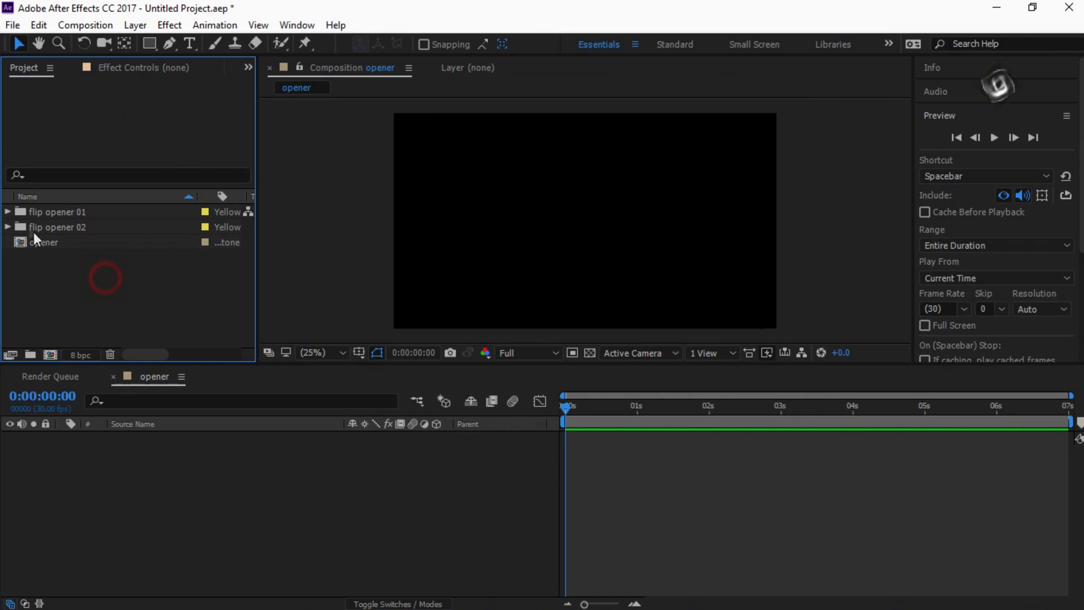
pyautogui.click(8, 212)
pyautogui.click(79, 227)
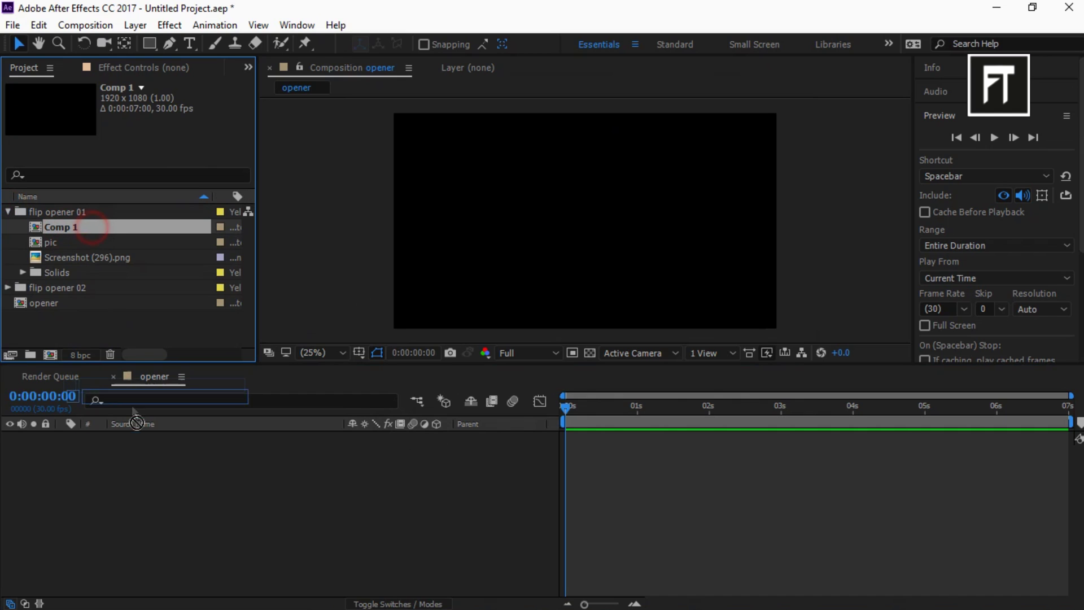
pyautogui.moveTo(136, 423); pyautogui.dragTo(148, 470)
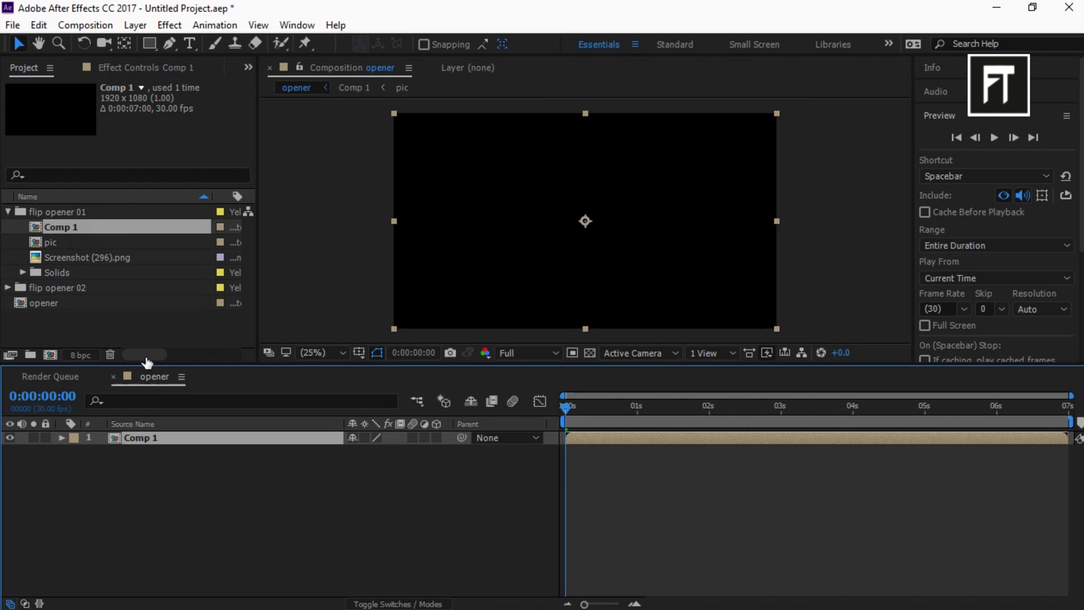
# Step: Collapse the flip opener 01 folder and add Comp 1 from flip opener 02 to the opener composition
pyautogui.click(8, 212)
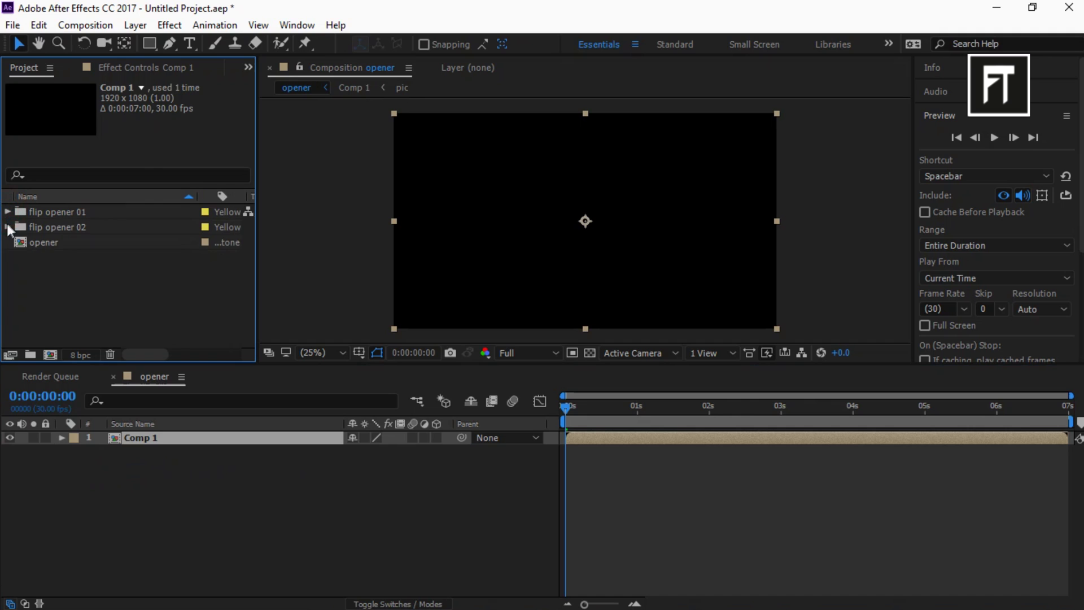
pyautogui.click(7, 226)
pyautogui.click(59, 242)
pyautogui.moveTo(87, 247); pyautogui.dragTo(164, 481)
pyautogui.click(242, 479)
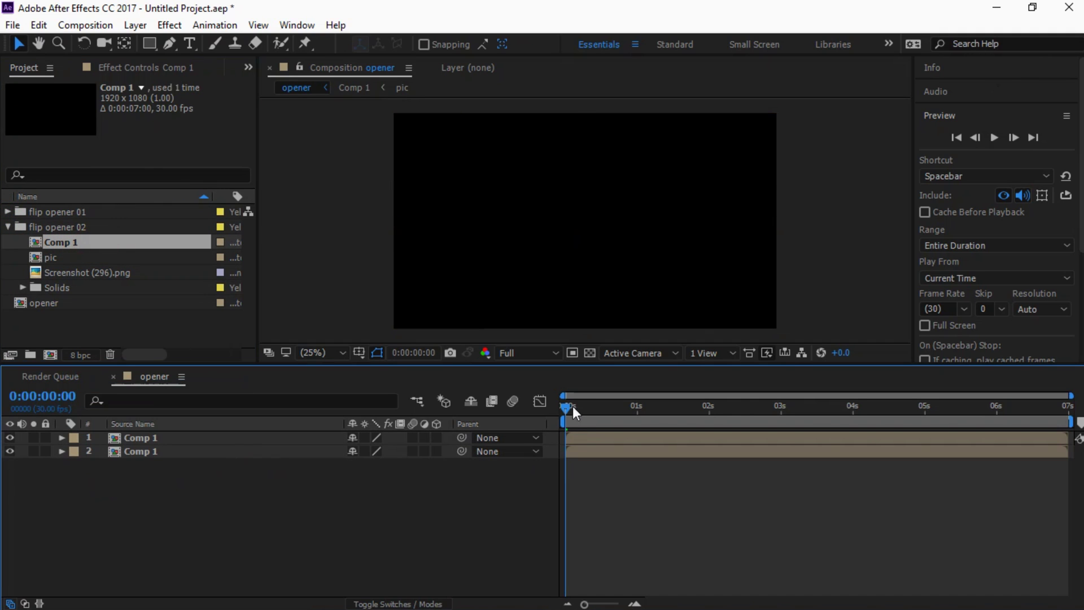
# Step: Move the current time to 0:00:02:00, open the upper Comp 1 layer's composition and its nested pic composition
pyautogui.moveTo(573, 406); pyautogui.dragTo(712, 410)
pyautogui.click(280, 484)
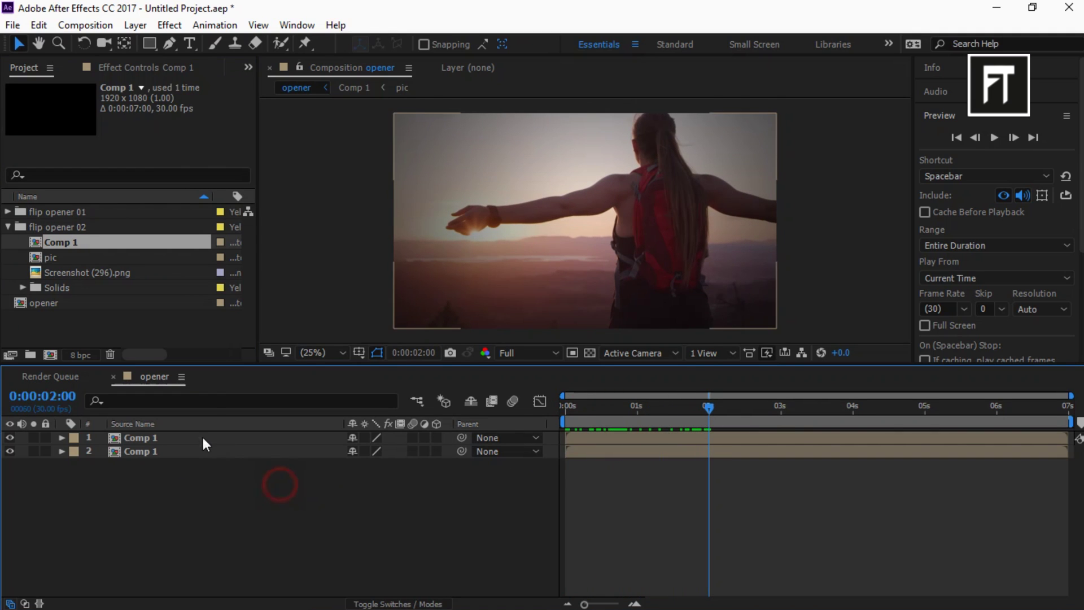
pyautogui.doubleClick(199, 438)
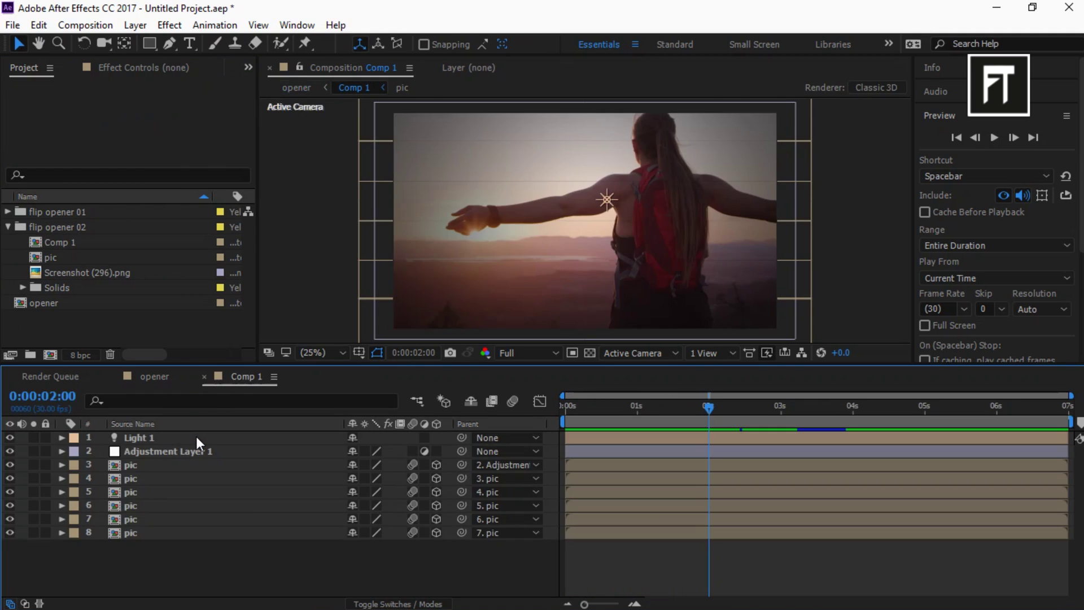
pyautogui.click(201, 467)
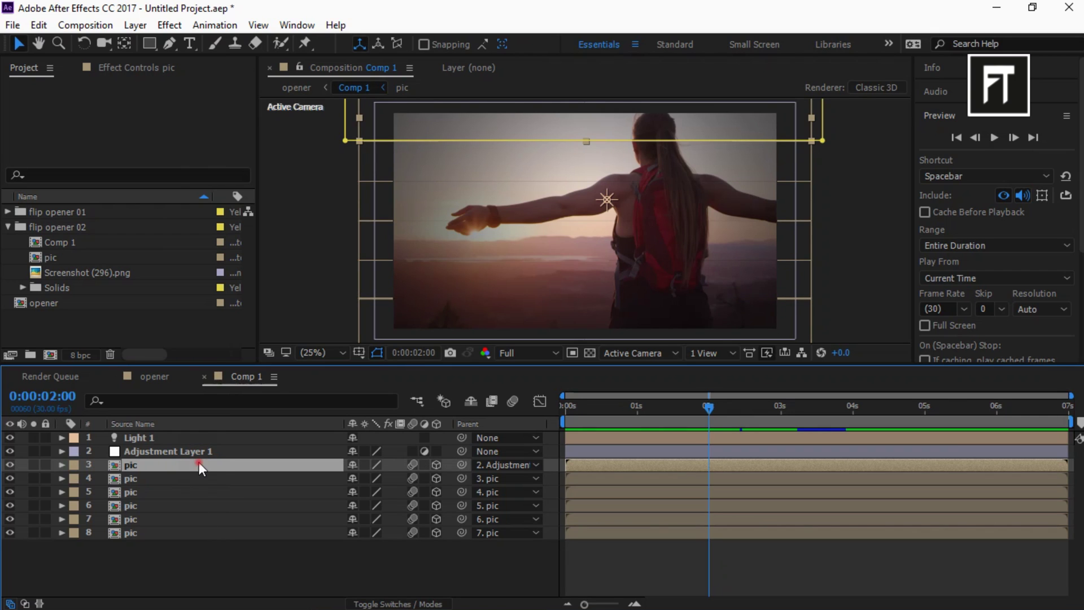
pyautogui.doubleClick(199, 463)
pyautogui.click(205, 439)
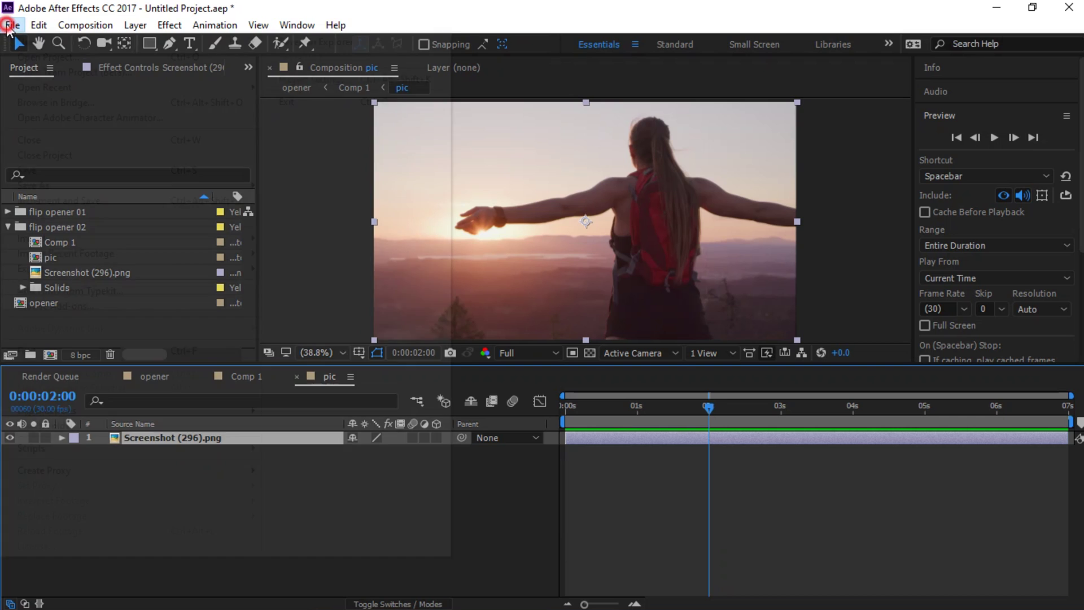
# Step: Import the image Screenshot (304).png from the Flip Opener folder
pyautogui.click(12, 25)
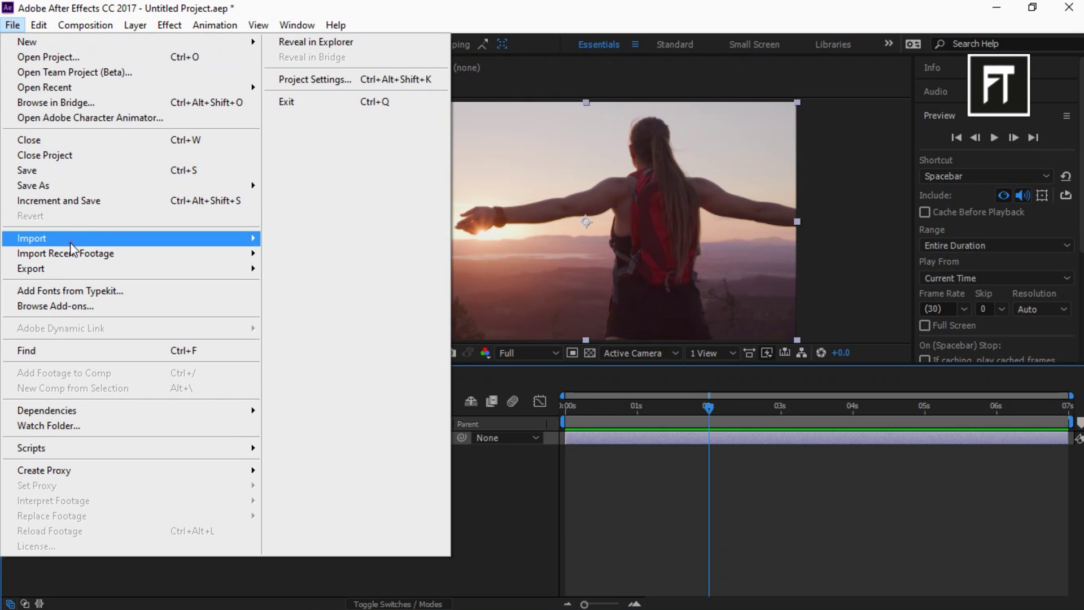
pyautogui.moveTo(62, 239)
pyautogui.click(312, 242)
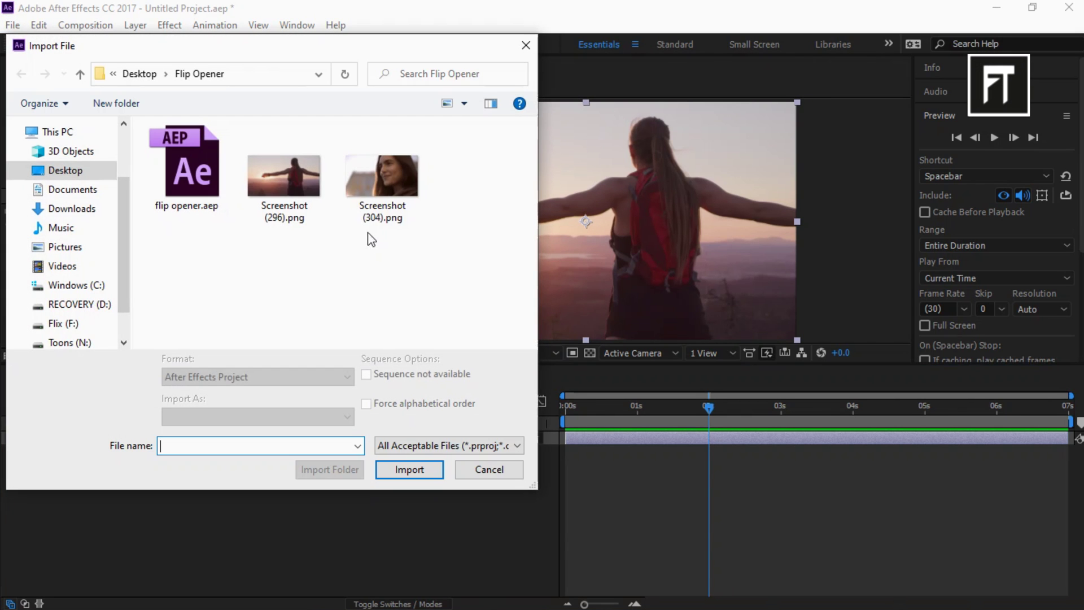
pyautogui.doubleClick(385, 194)
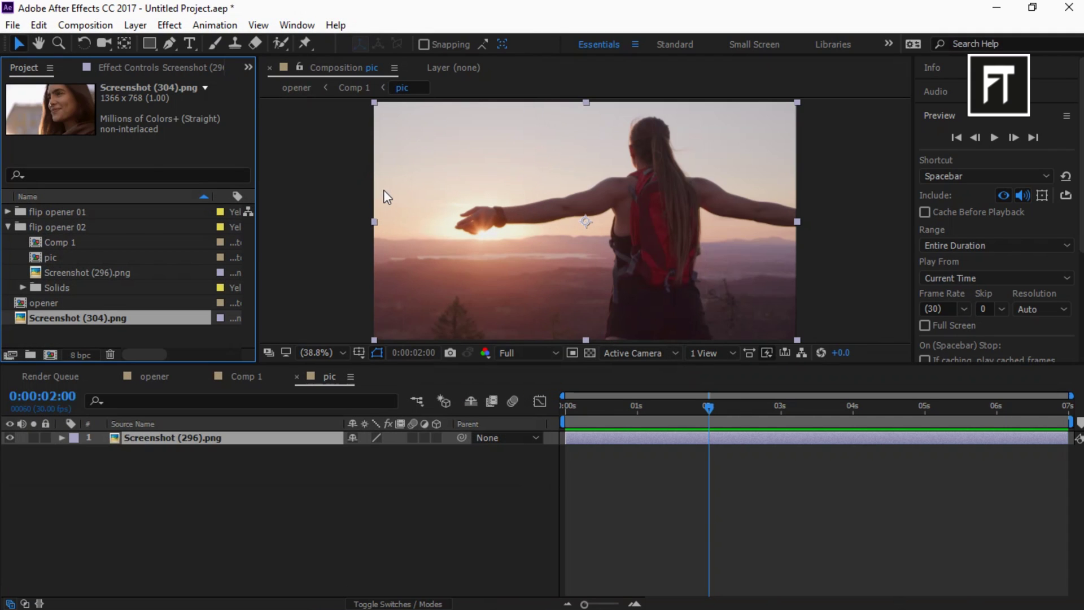
# Step: Place Screenshot (304).png beneath Screenshot (296).png in the pic composition and hide the Screenshot (296).png layer
pyautogui.moveTo(131, 318); pyautogui.dragTo(192, 510)
pyautogui.click(170, 439)
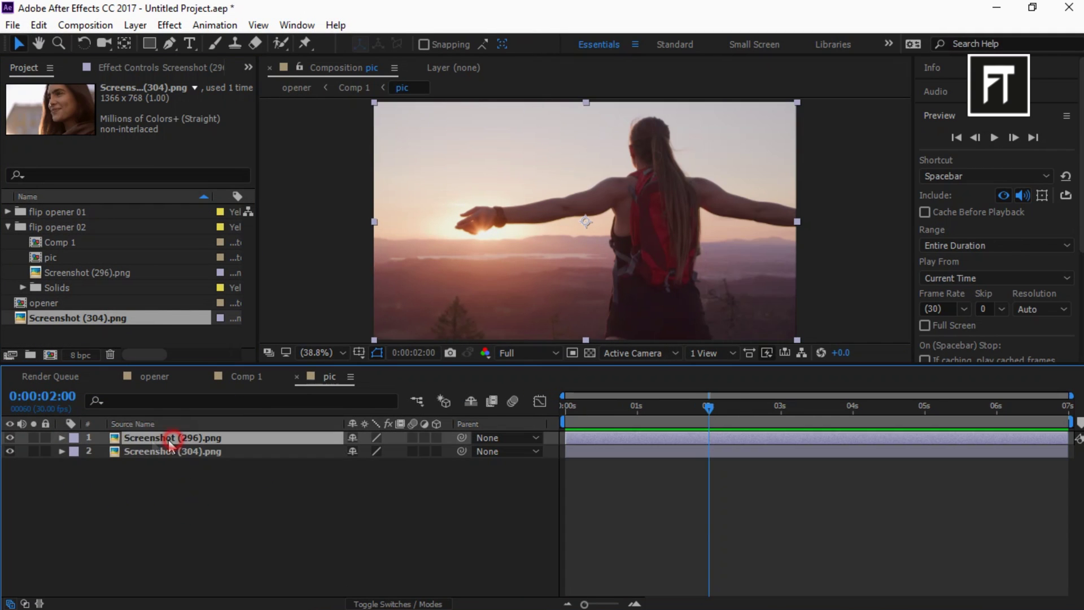
pyautogui.click(9, 438)
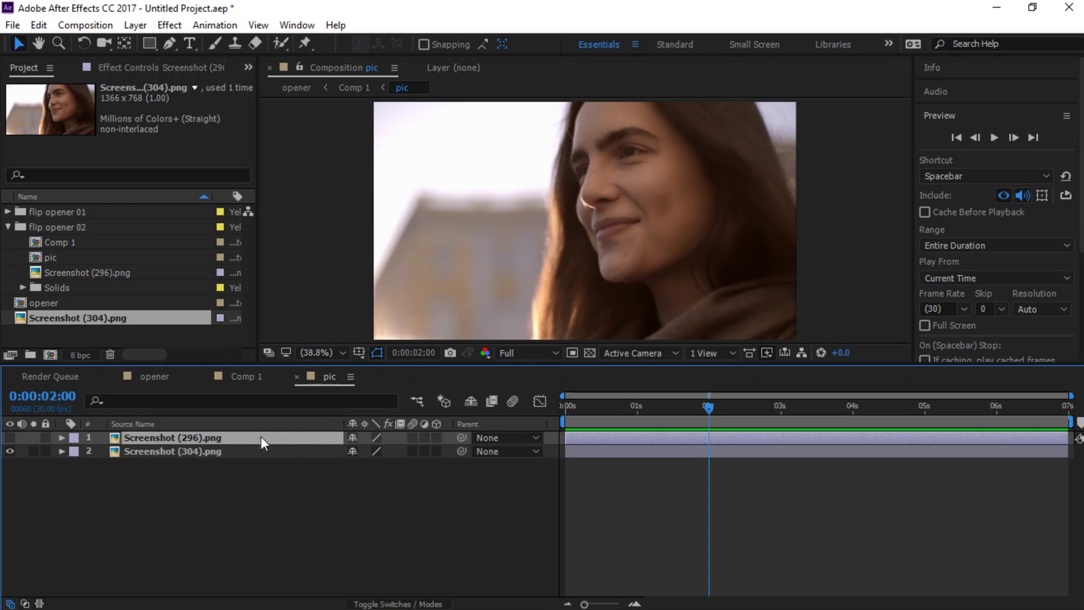
pyautogui.click(222, 451)
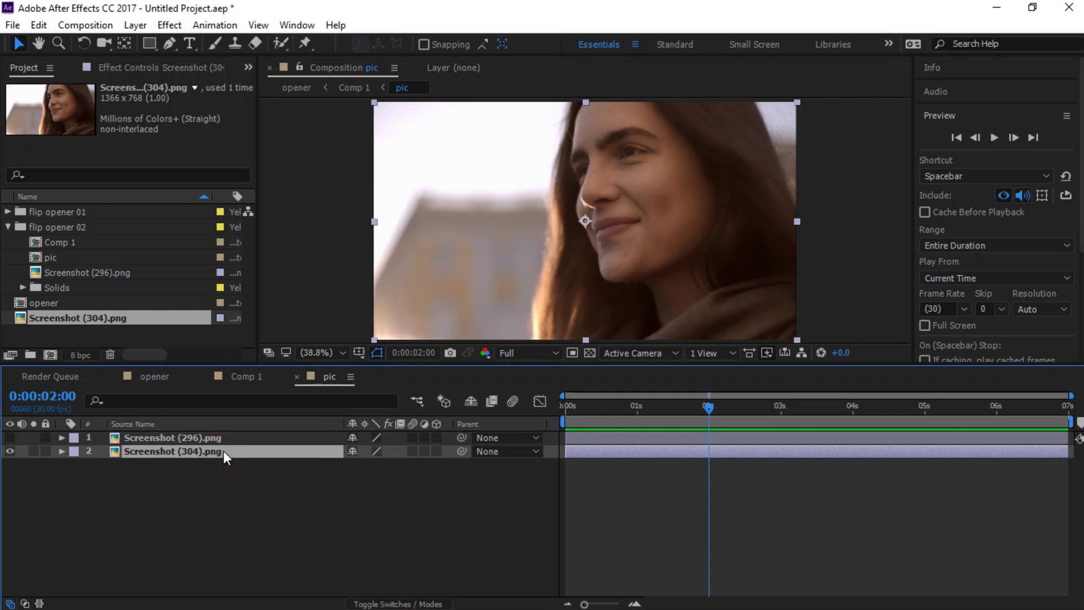
# Step: Return to the opener composition and shift the upper Comp 1 layer to start at about 2.3 seconds
pyautogui.click(163, 378)
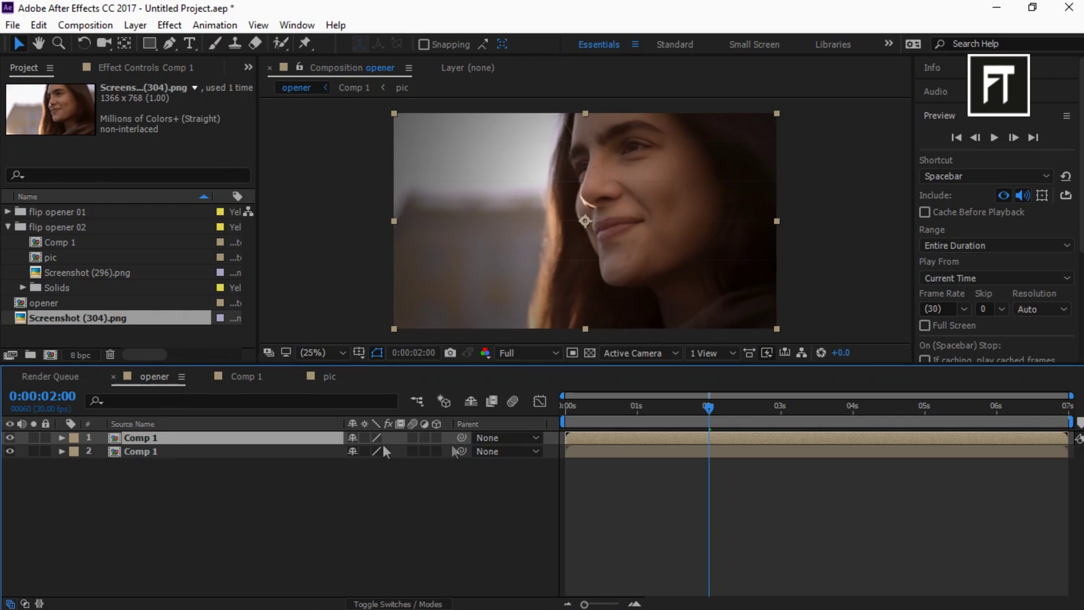
pyautogui.moveTo(594, 436); pyautogui.dragTo(760, 436)
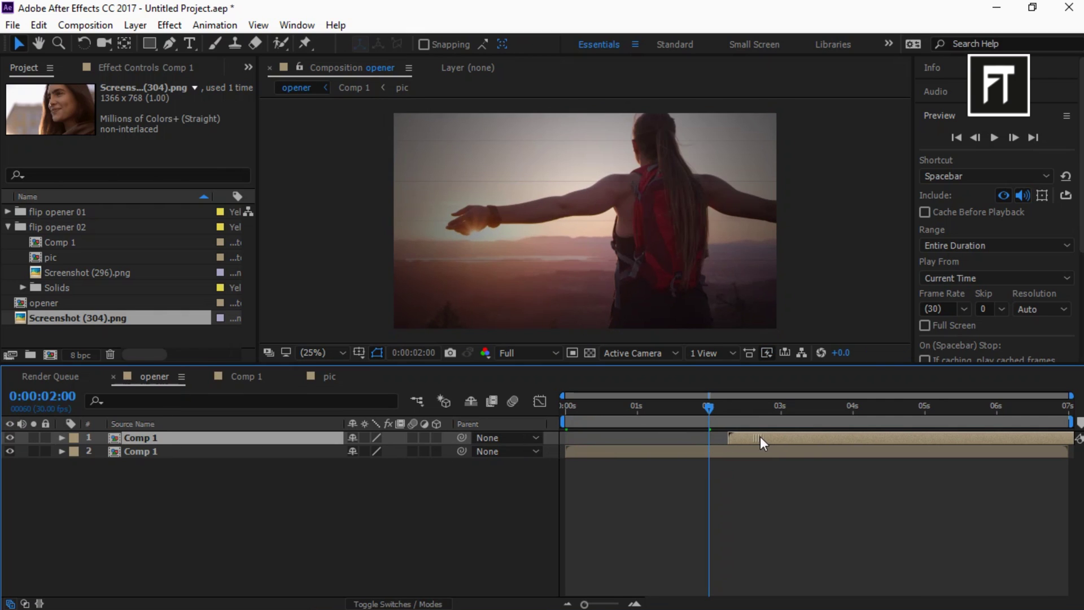
# Step: Preview the opener composition from the first frame to check the transition between the two pictures
pyautogui.moveTo(710, 408); pyautogui.dragTo(533, 410)
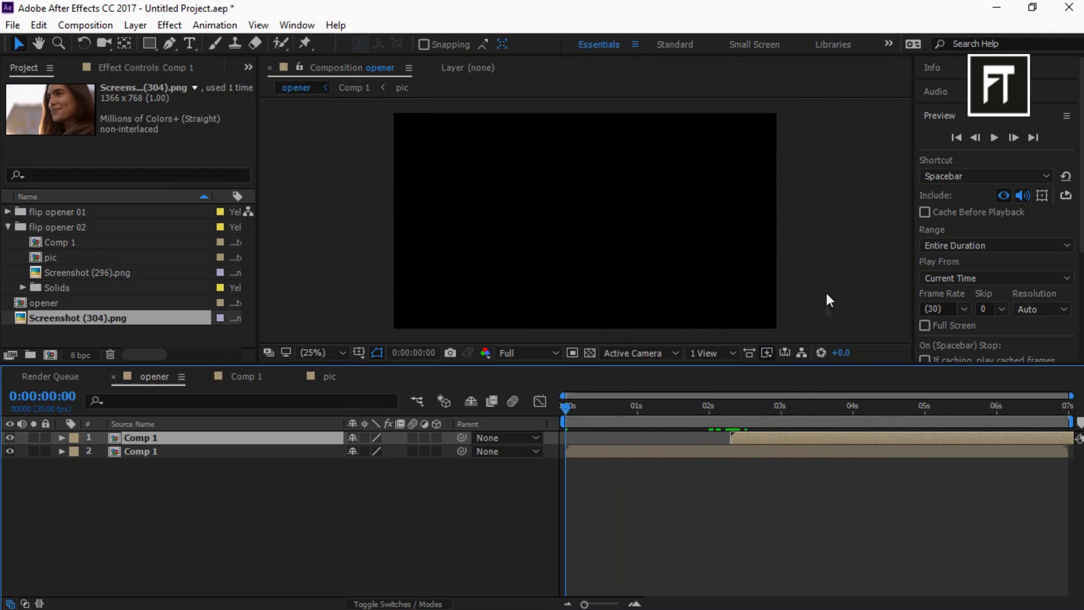
pyautogui.click(995, 140)
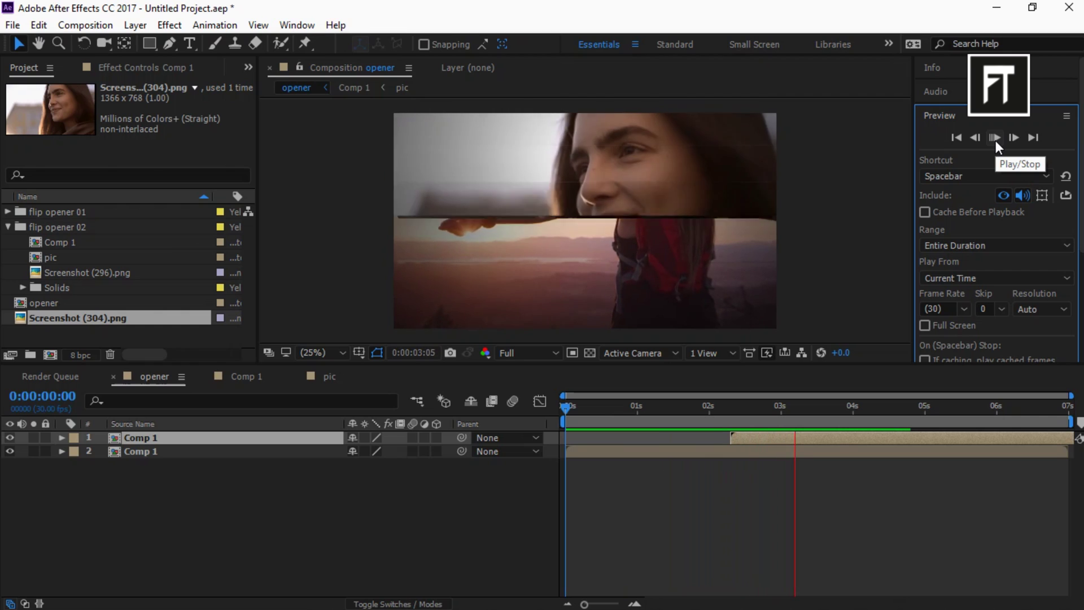
pyautogui.click(995, 140)
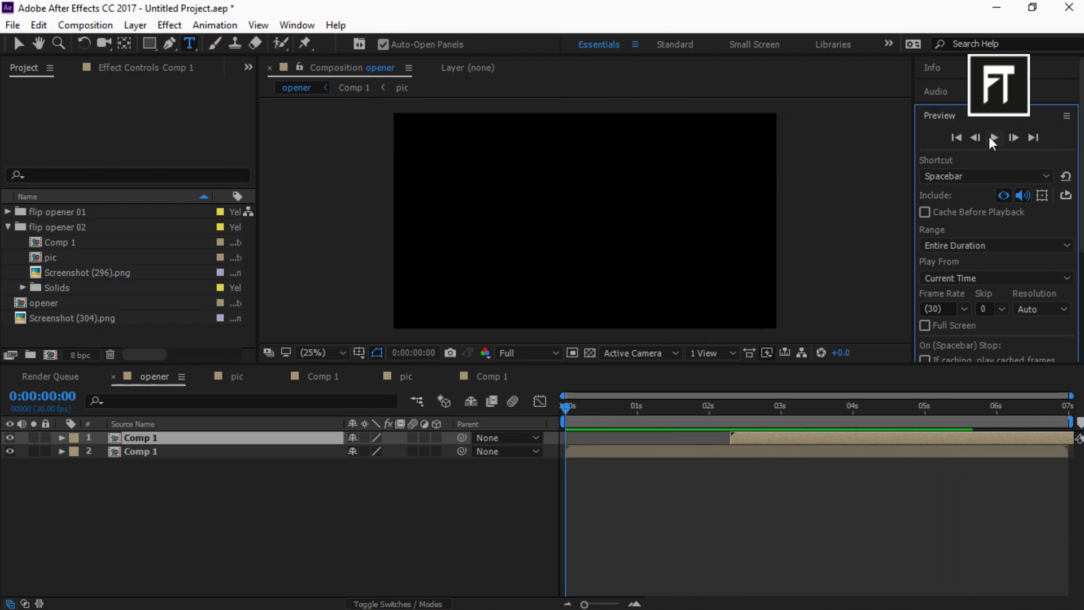
pyautogui.click(993, 137)
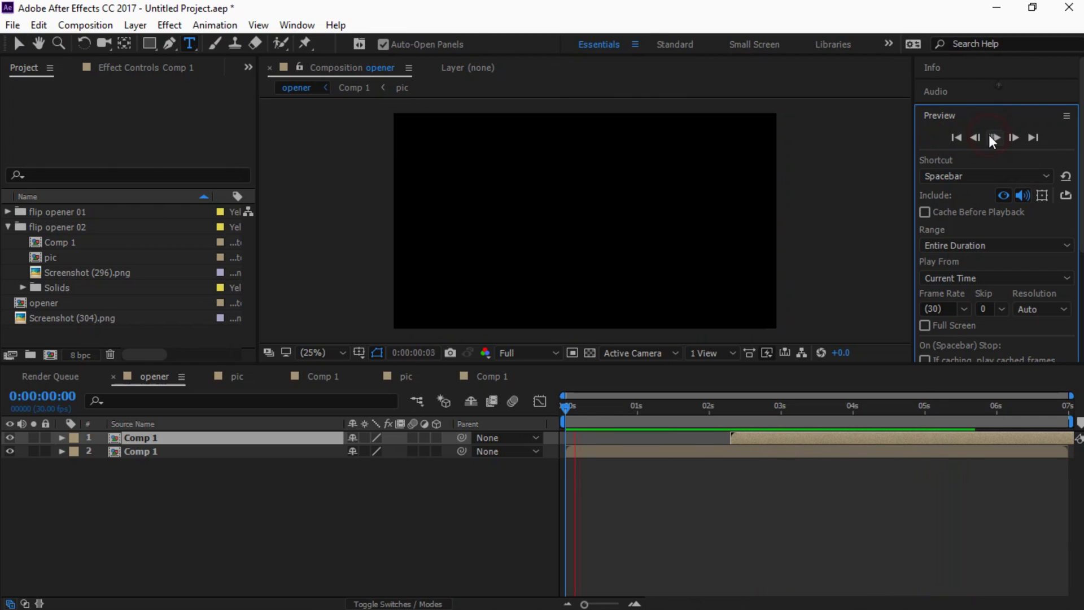